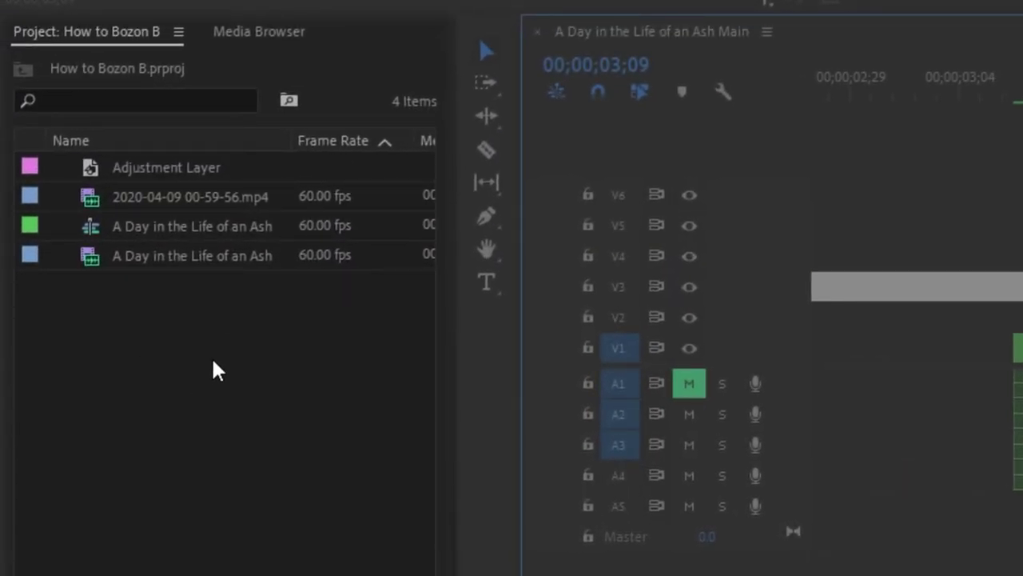
Create a new adjustment layer in the project.
{"action": "right_click", "coordinate": [212, 361]}
{"action": "mouse_move", "coordinate": [362, 21]}
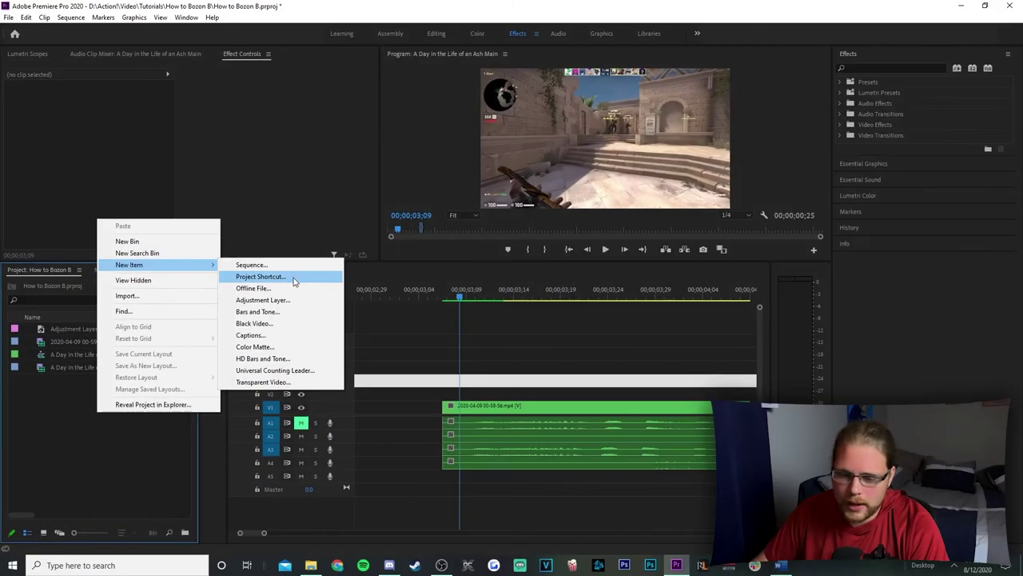
{"action": "left_click", "coordinate": [548, 130]}
{"action": "left_click", "coordinate": [527, 273]}
{"action": "left_click", "coordinate": [531, 399]}
{"action": "left_click", "coordinate": [528, 319]}
Place the new adjustment layer on track V2 above the 2020-04-09 gameplay clip and cut off its excess length.
{"action": "left_click_drag", "start_coordinate": [83, 342], "coordinate": [444, 393]}
{"action": "key", "text": "c"}
{"action": "left_click", "coordinate": [661, 393]}
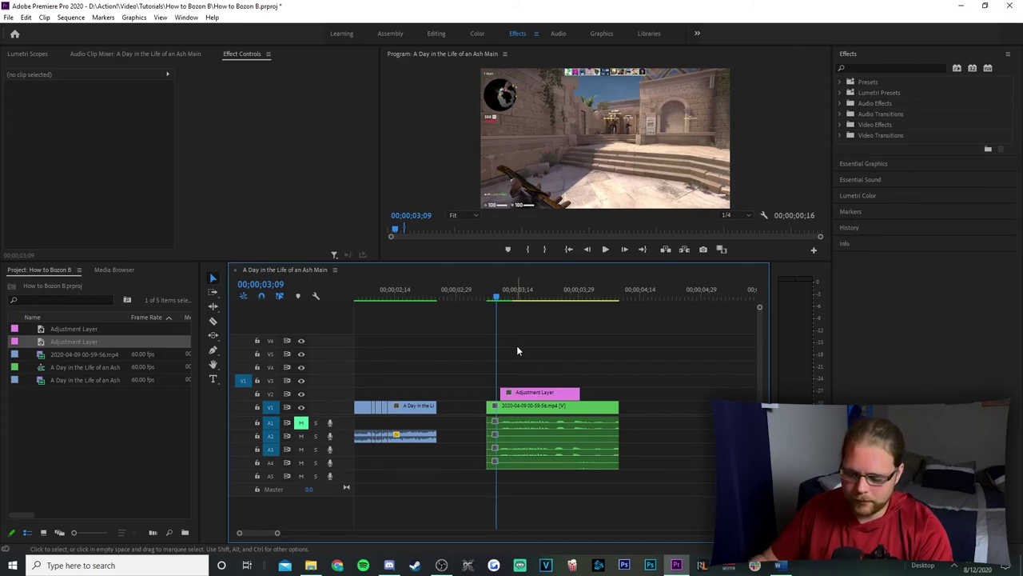
Mark a 16-frame in/out range on the timeline, starting at the beginning of the gameplay clip.
{"action": "key", "text": "i"}
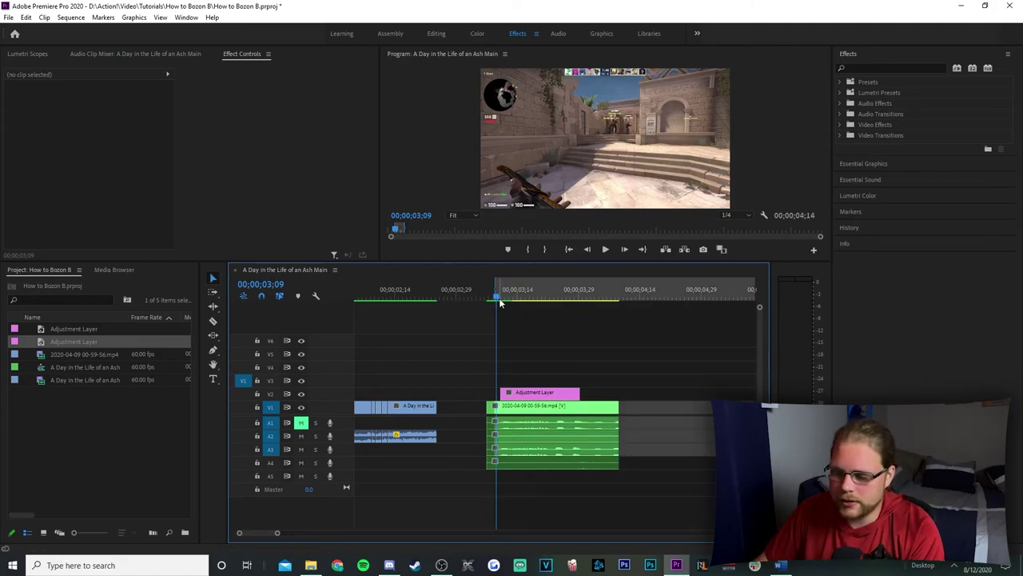
{"action": "left_click_drag", "start_coordinate": [496, 300], "coordinate": [551, 307]}
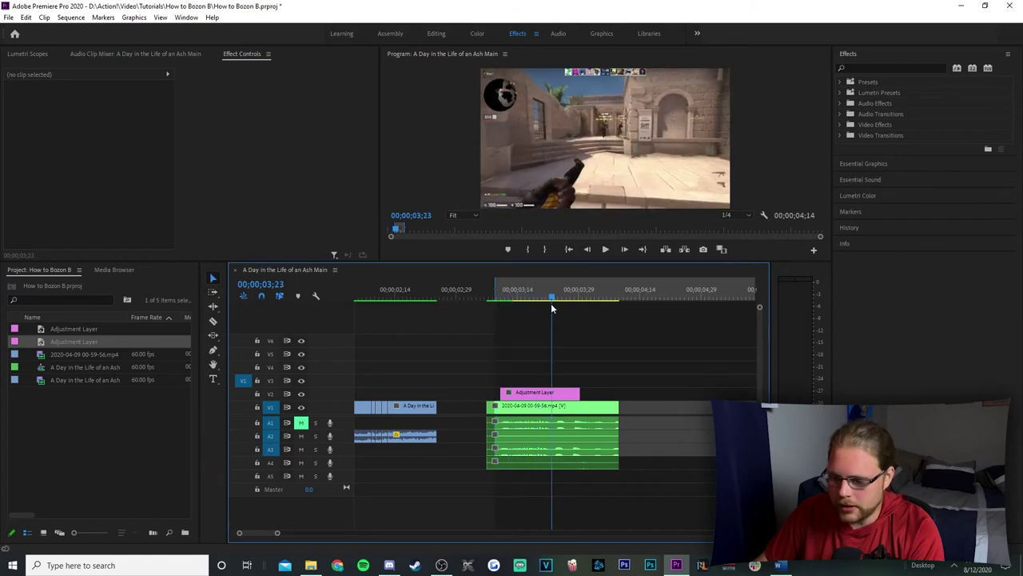
{"action": "key", "text": "o"}
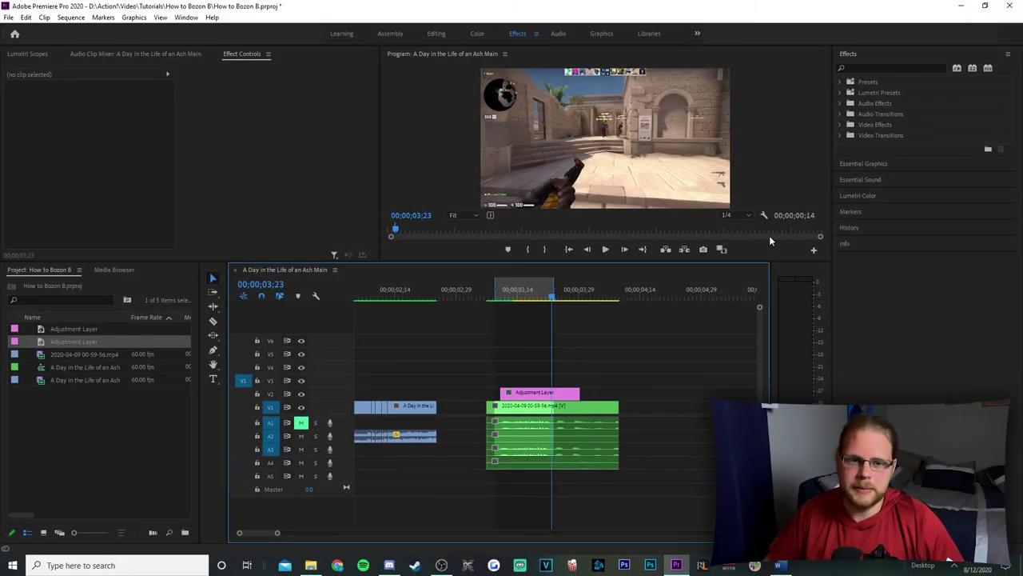
{"action": "key", "text": "="}
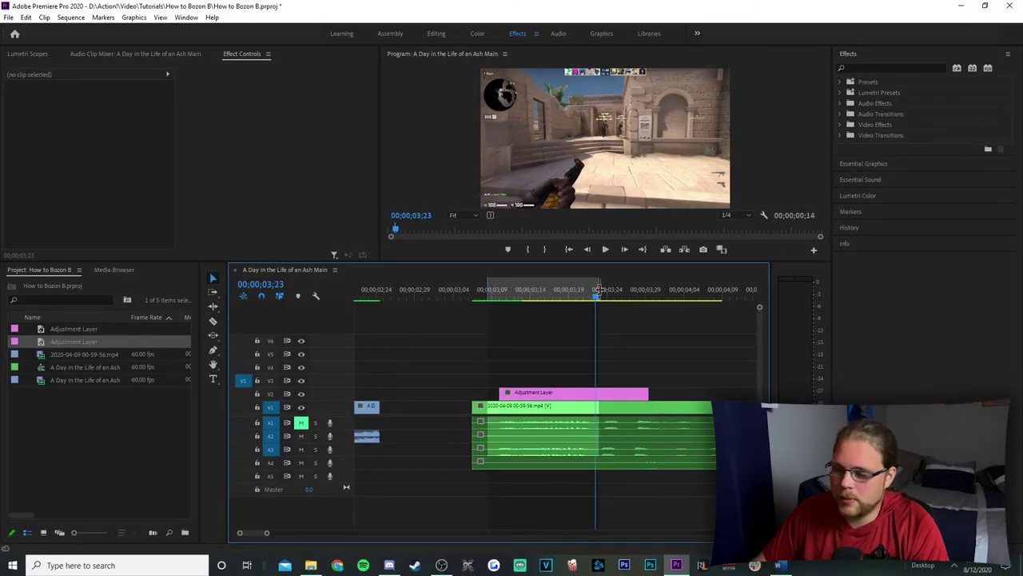
{"action": "left_click_drag", "start_coordinate": [598, 290], "coordinate": [614, 290]}
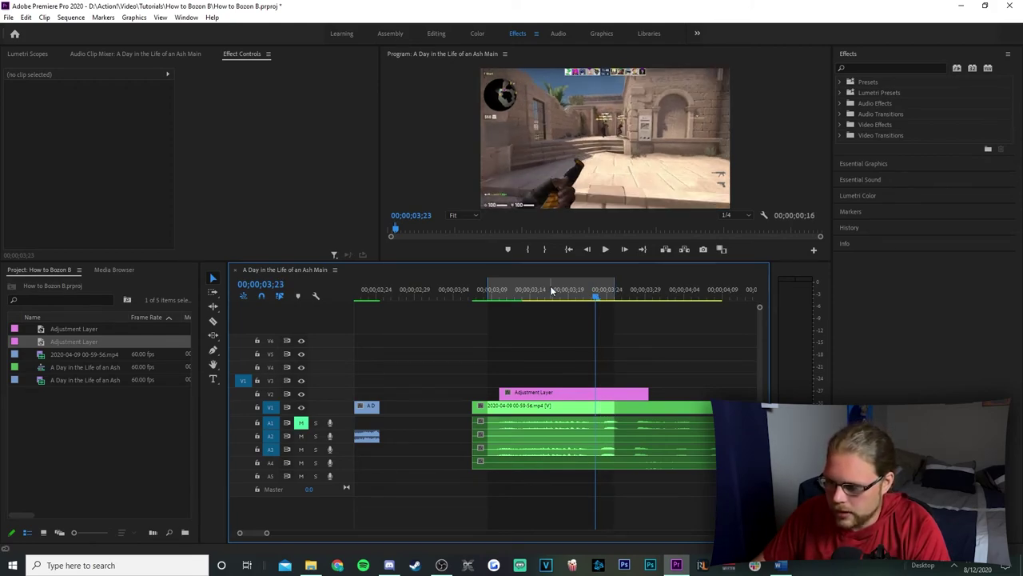
{"action": "left_click_drag", "start_coordinate": [552, 289], "coordinate": [536, 289]}
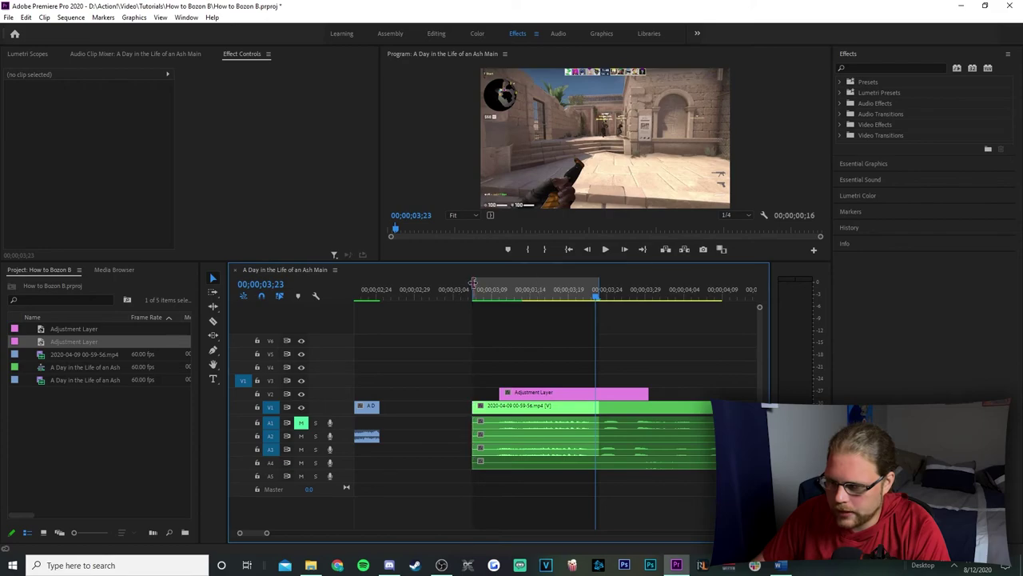
Move the adjustment layer to V3, fitted to the marked range, and duplicate the gameplay clip's video onto V2.
{"action": "left_click_drag", "start_coordinate": [590, 392], "coordinate": [540, 378]}
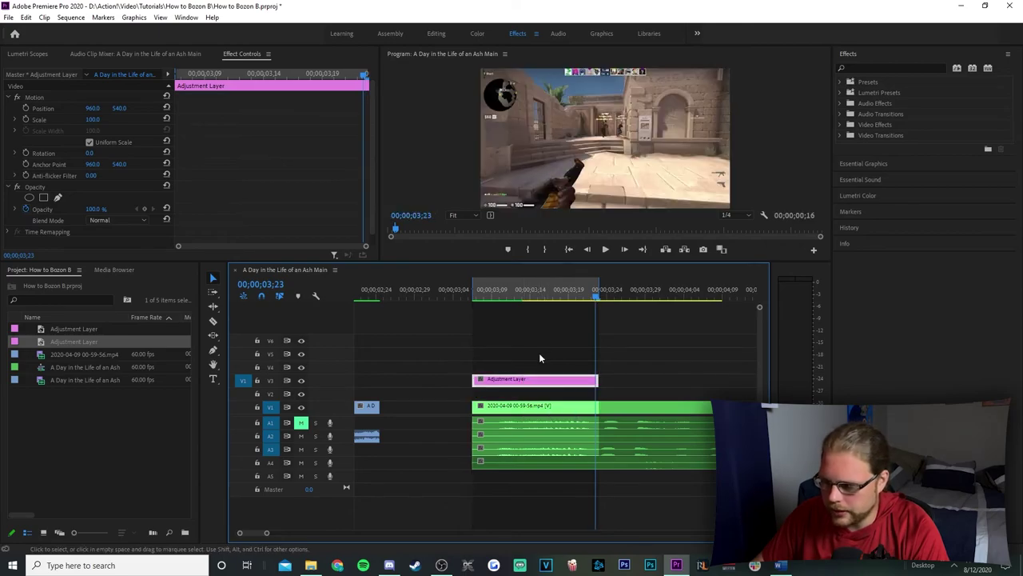
{"action": "left_click", "coordinate": [558, 412]}
{"action": "left_click_drag", "start_coordinate": [558, 411], "coordinate": [565, 396]}
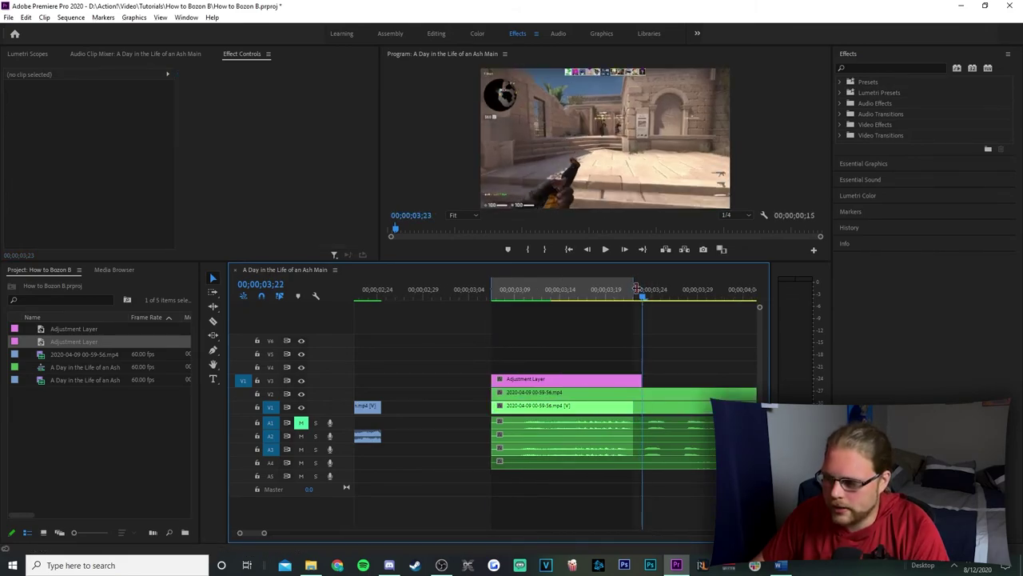
Shorten the marked range to 5 frames and cut the gameplay clips on V1 and V2 at its end.
{"action": "left_click_drag", "start_coordinate": [644, 290], "coordinate": [546, 289]}
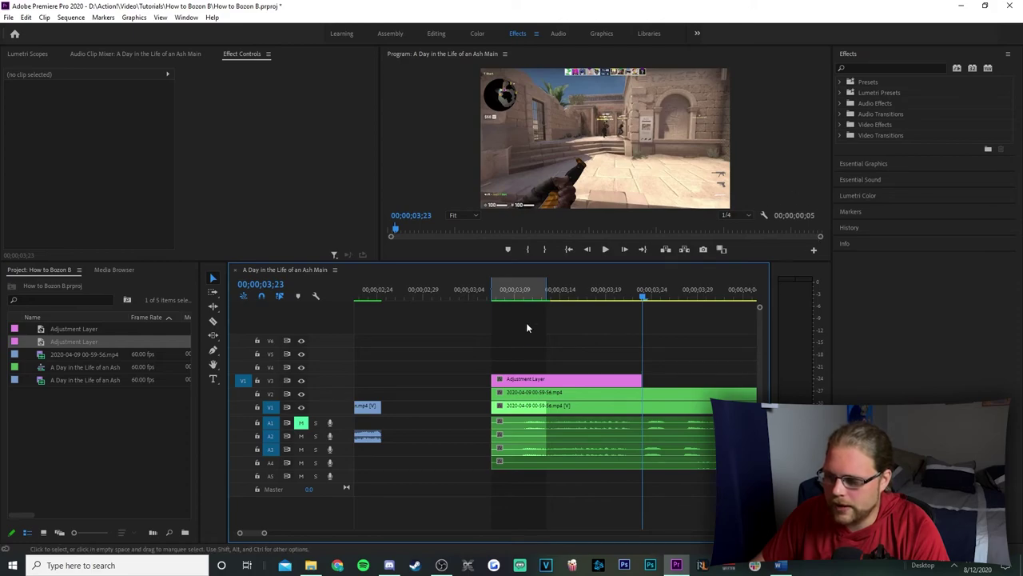
{"action": "key", "text": "c"}
{"action": "left_click", "coordinate": [551, 396], "text": "shift"}
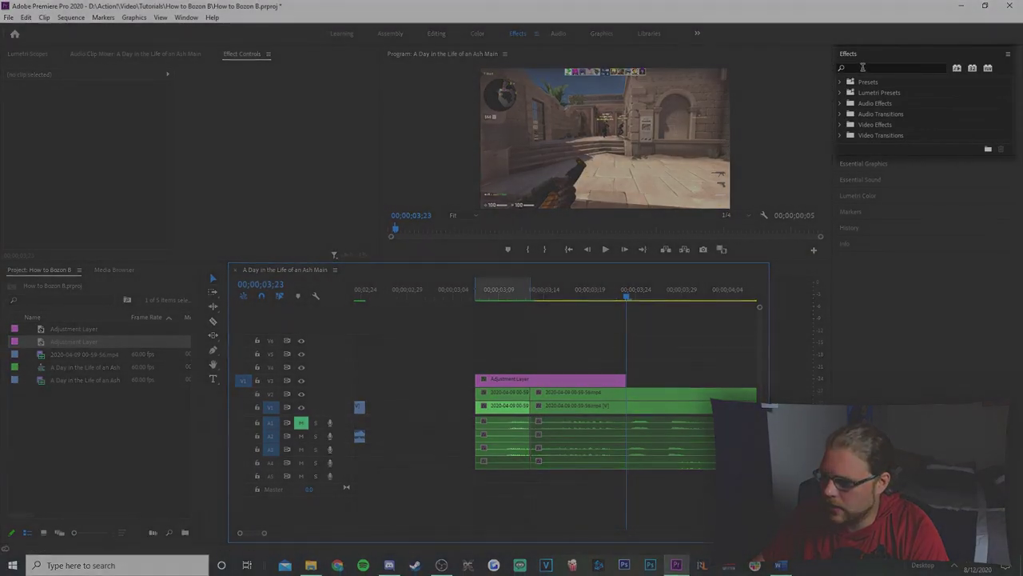
Apply the Transform effect to the adjustment layer and Color Key to the second gameplay segment on V2.
{"action": "type", "text": "transfor"}
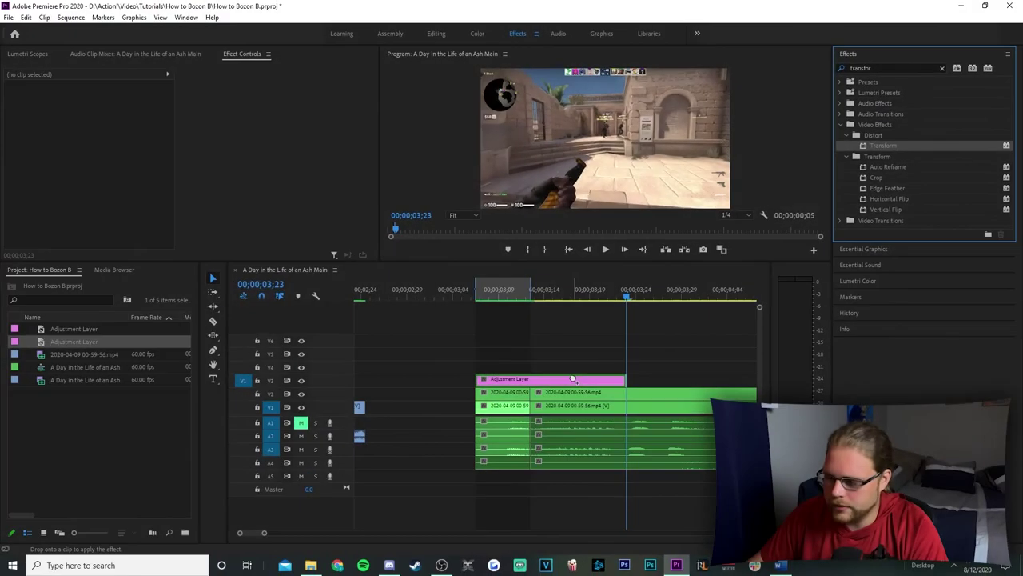
{"action": "double_click", "coordinate": [913, 68]}
{"action": "key", "text": "BackSpace"}
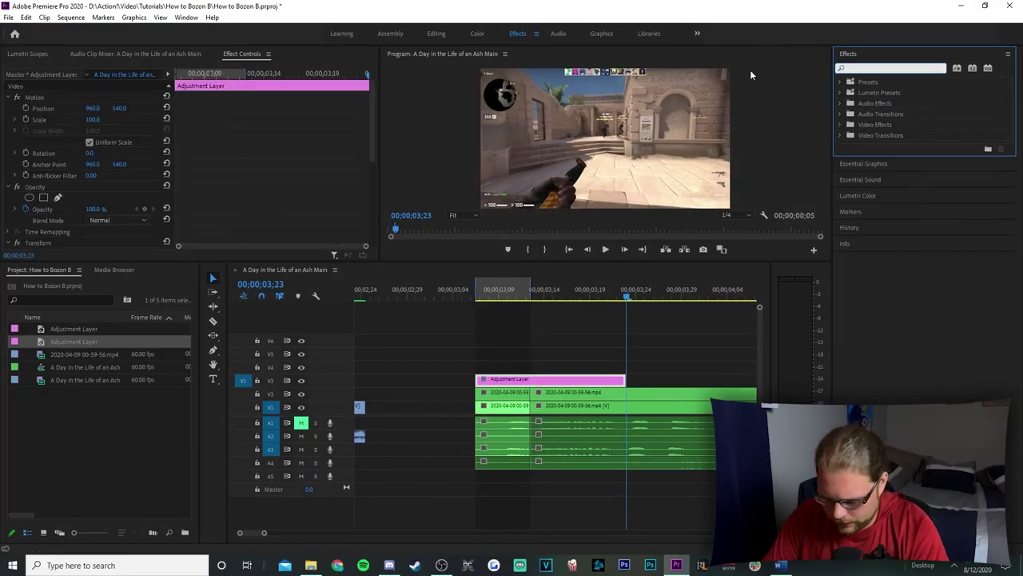
{"action": "type", "text": "color key"}
{"action": "left_click_drag", "start_coordinate": [880, 146], "coordinate": [566, 392]}
Apply the Color Balance (HLS) effect to the second gameplay segment on V1.
{"action": "key", "text": "BackSpace"}
{"action": "key", "text": "BackSpace"}
{"action": "key", "text": "BackSpace"}
{"action": "key", "text": "BackSpace"}
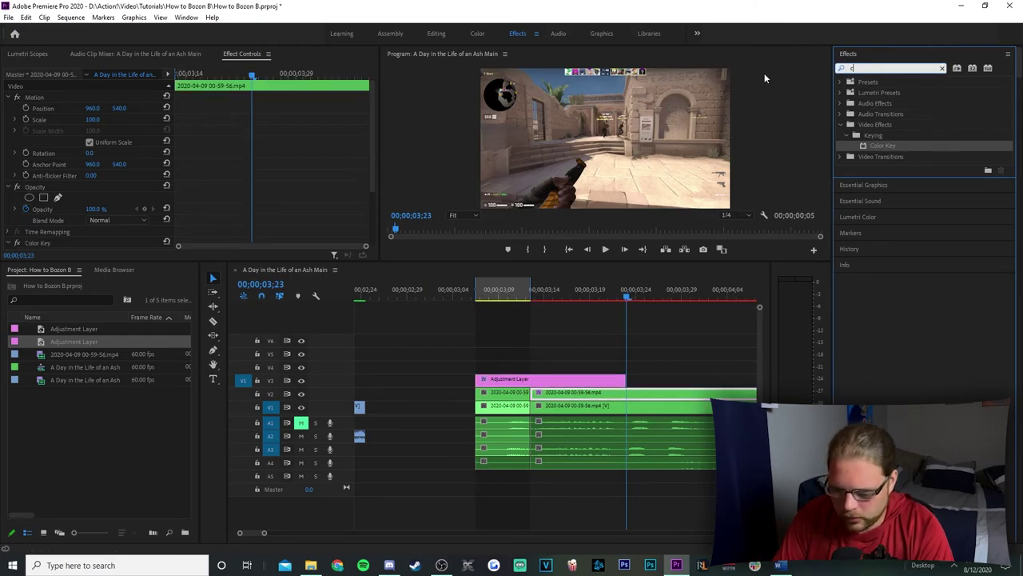
{"action": "type", "text": "bal"}
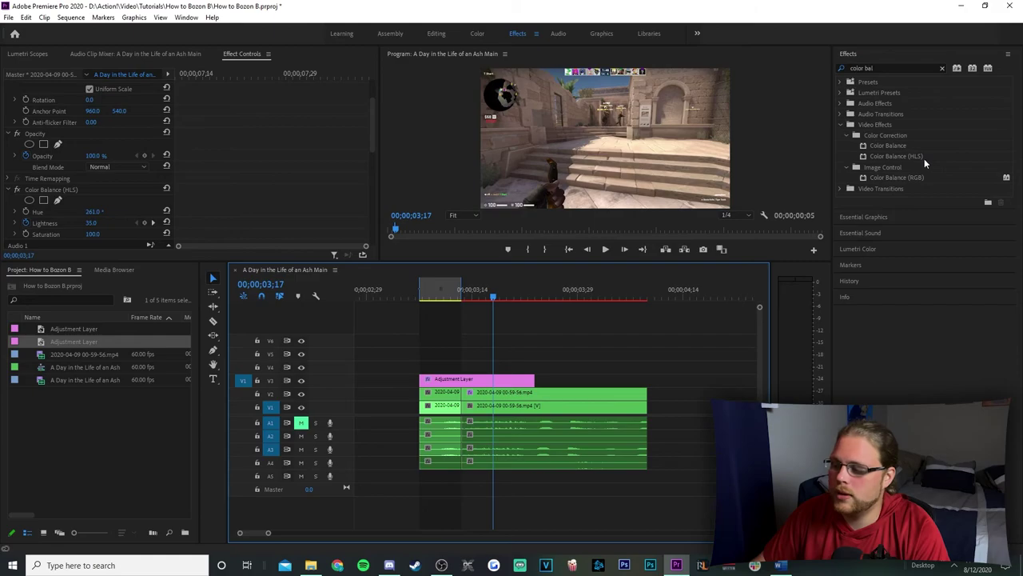
{"action": "left_click_drag", "start_coordinate": [936, 155], "coordinate": [520, 409]}
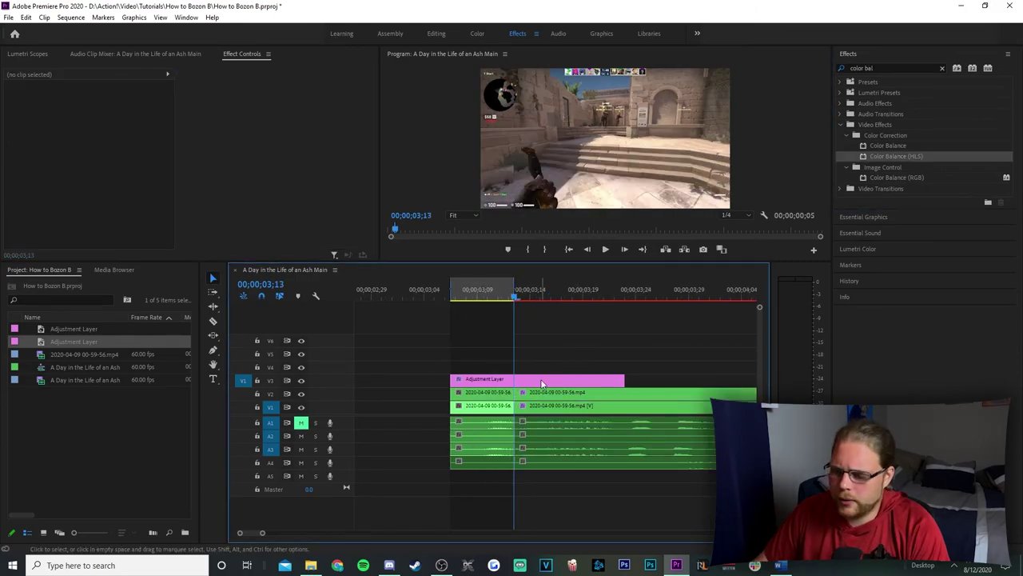
Start keyframing the adjustment layer's Transform Position and Scale at its first frame, 00;00;03;07.
{"action": "left_click", "coordinate": [541, 381]}
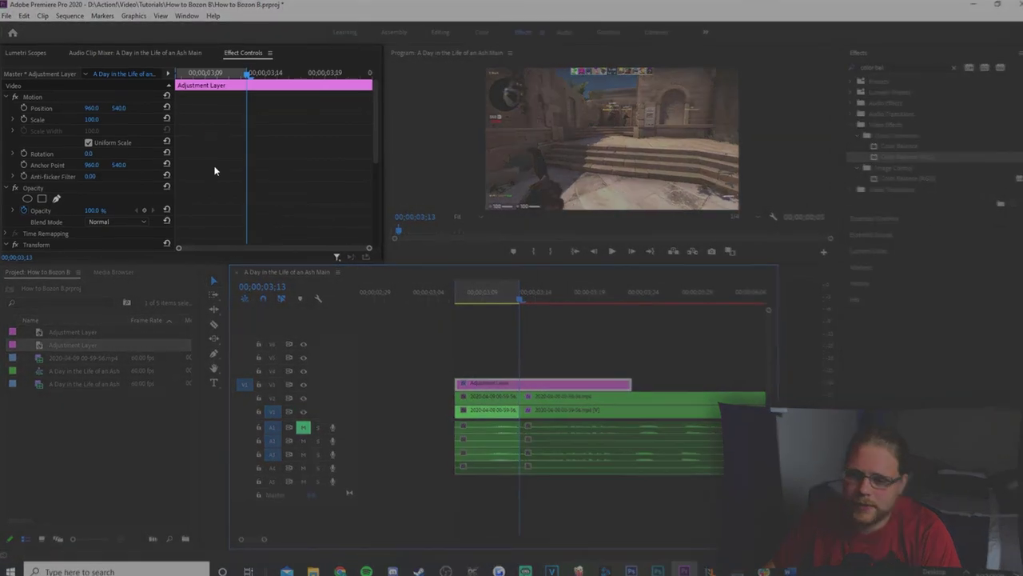
{"action": "scroll", "coordinate": [680, 296], "scroll_direction": "down", "scroll_amount": 10}
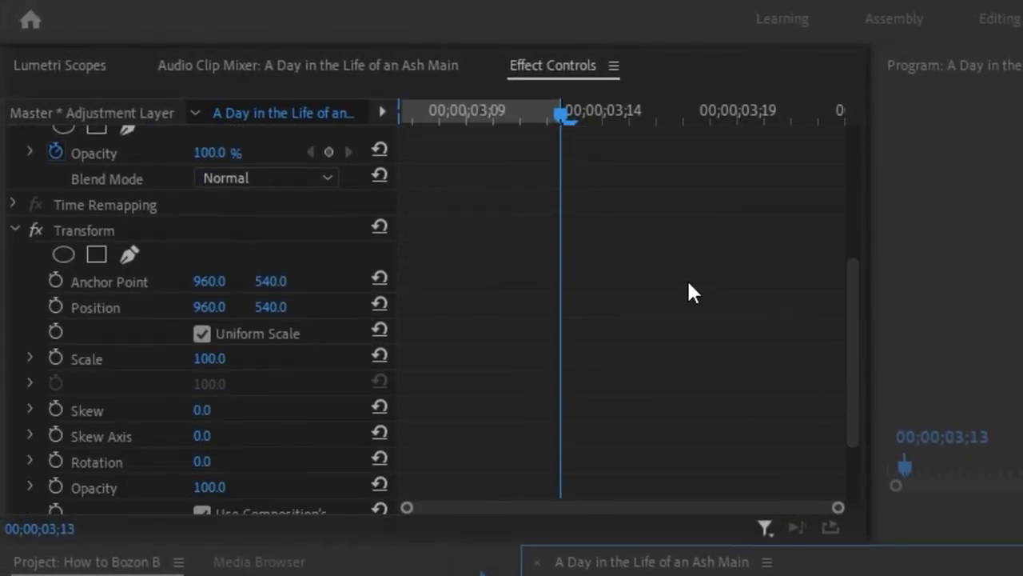
{"action": "left_click", "coordinate": [507, 145]}
{"action": "key", "text": "Left"}
{"action": "key", "text": "Left"}
{"action": "key", "text": "Left"}
{"action": "key", "text": "Left"}
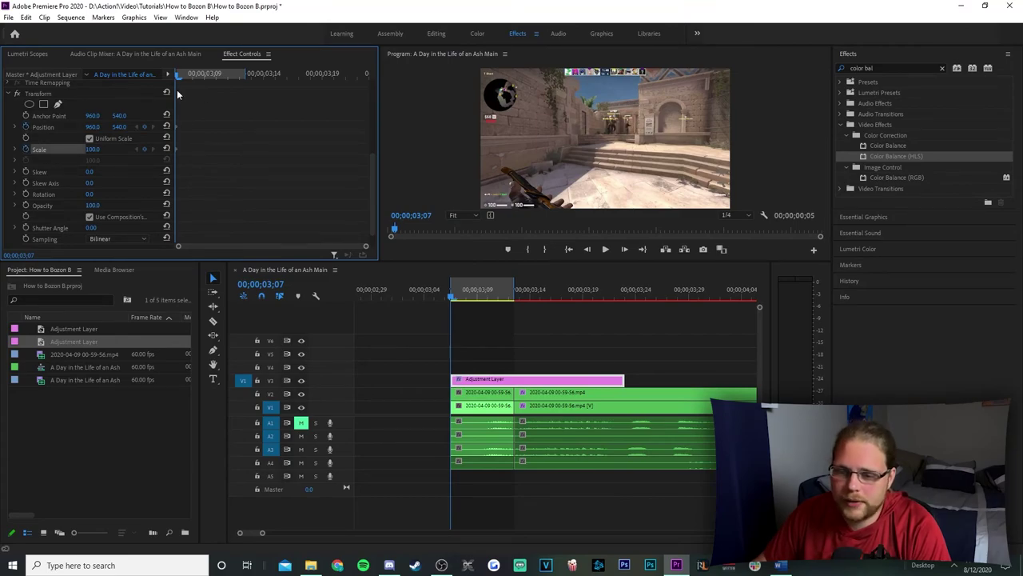
Keyframe the Transform Scale at 130 on 00;00;03;13, where the gameplay clips are cut.
{"action": "left_click_drag", "start_coordinate": [178, 79], "coordinate": [246, 84]}
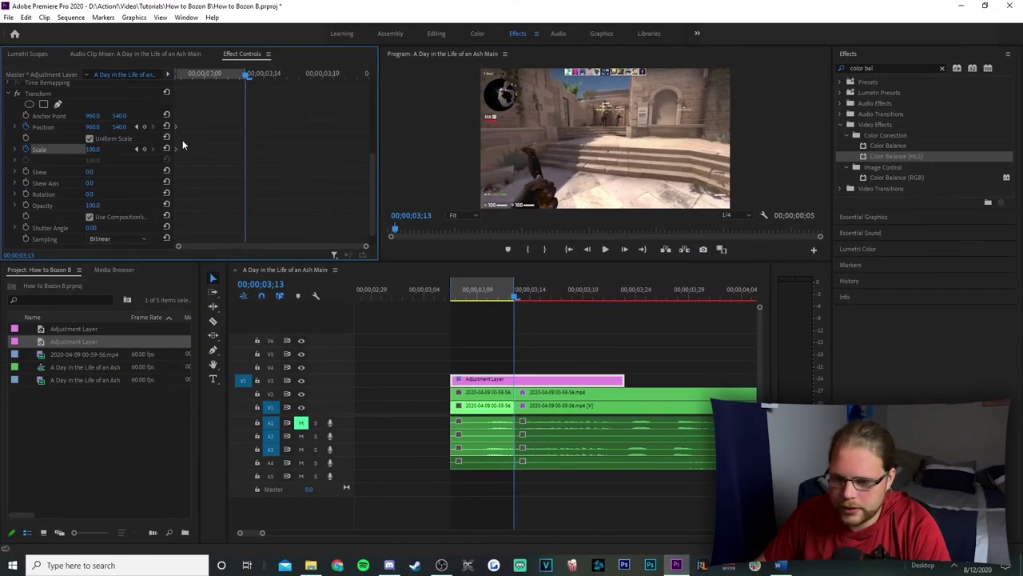
{"action": "left_click", "coordinate": [92, 150]}
{"action": "type", "text": "1340"}
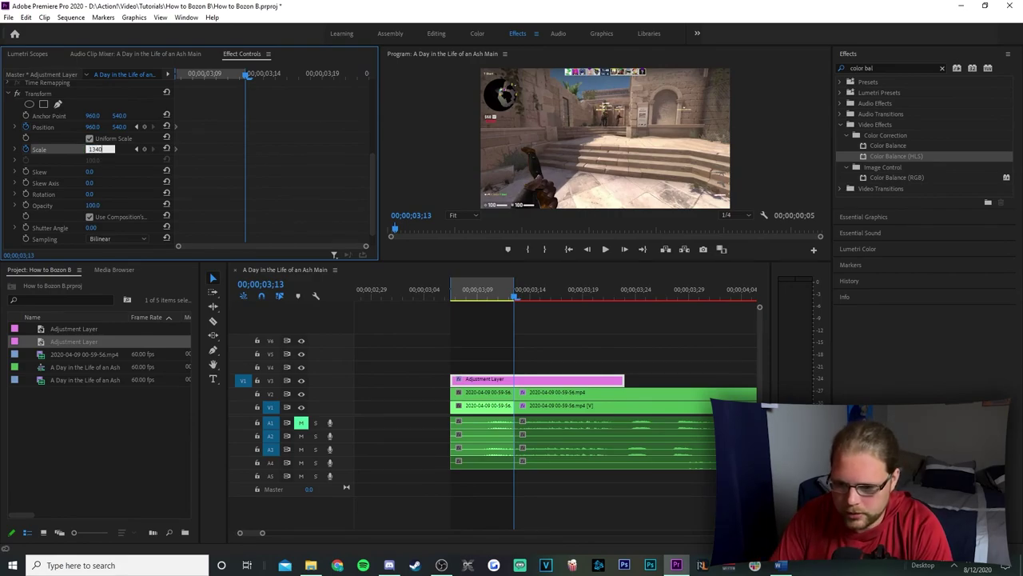
{"action": "key", "text": "Return"}
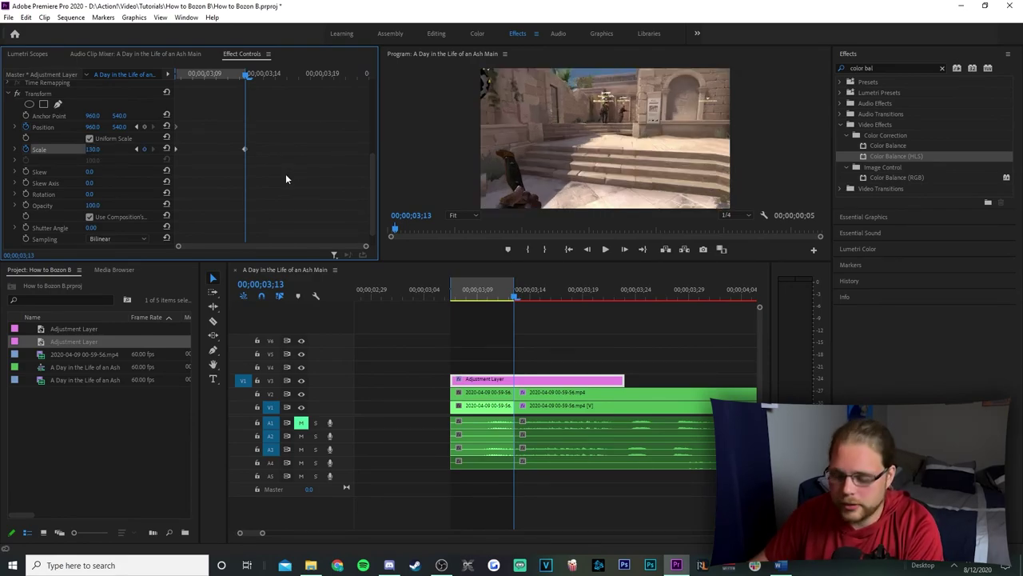
Keyframe the Transform Scale at 105 one frame before the cut, at 00;00;03;12.
{"action": "key", "text": "Left"}
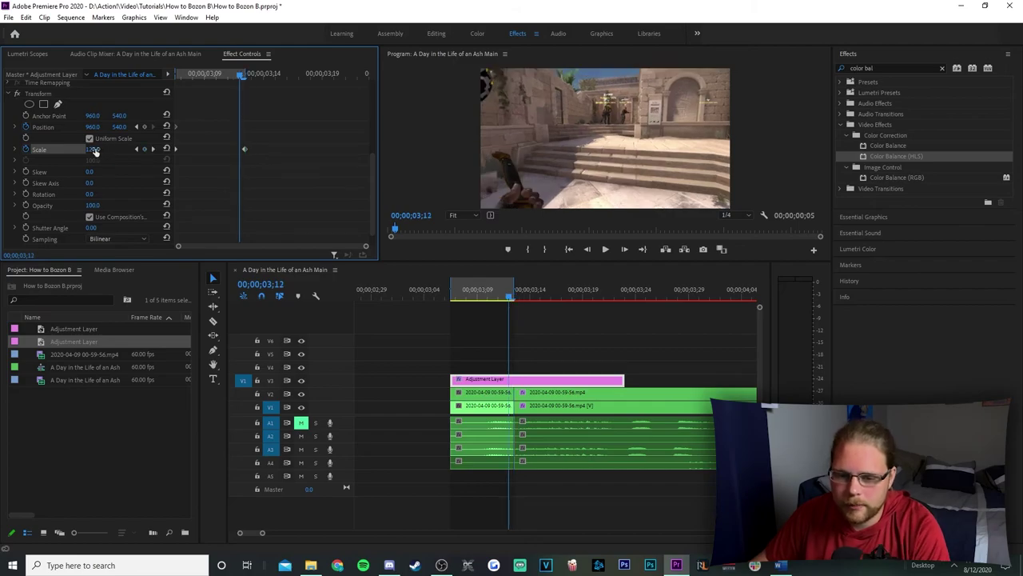
{"action": "left_click", "coordinate": [93, 150]}
{"action": "type", "text": "1"}
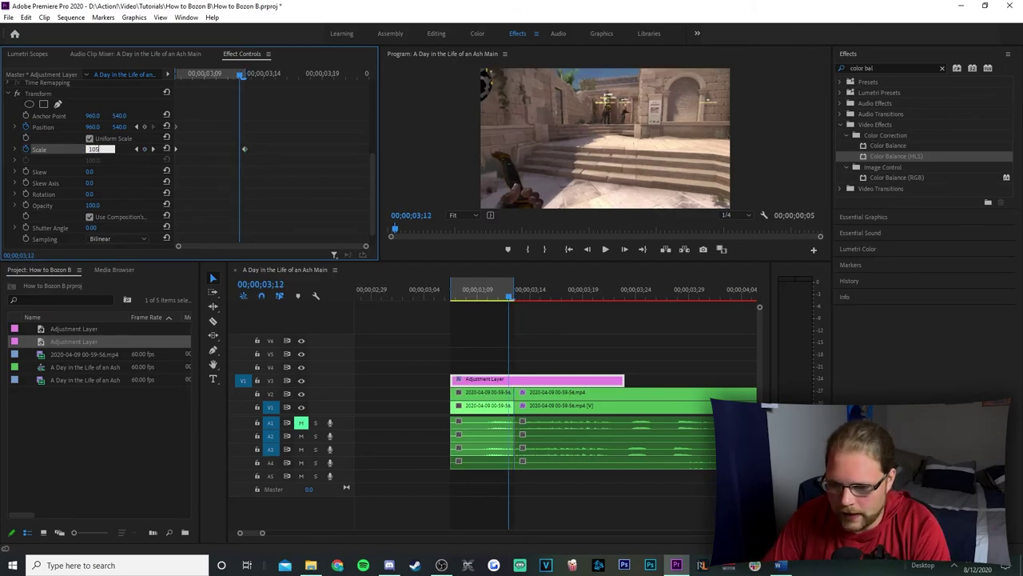
{"action": "type", "text": "00"}
{"action": "key", "text": "Return"}
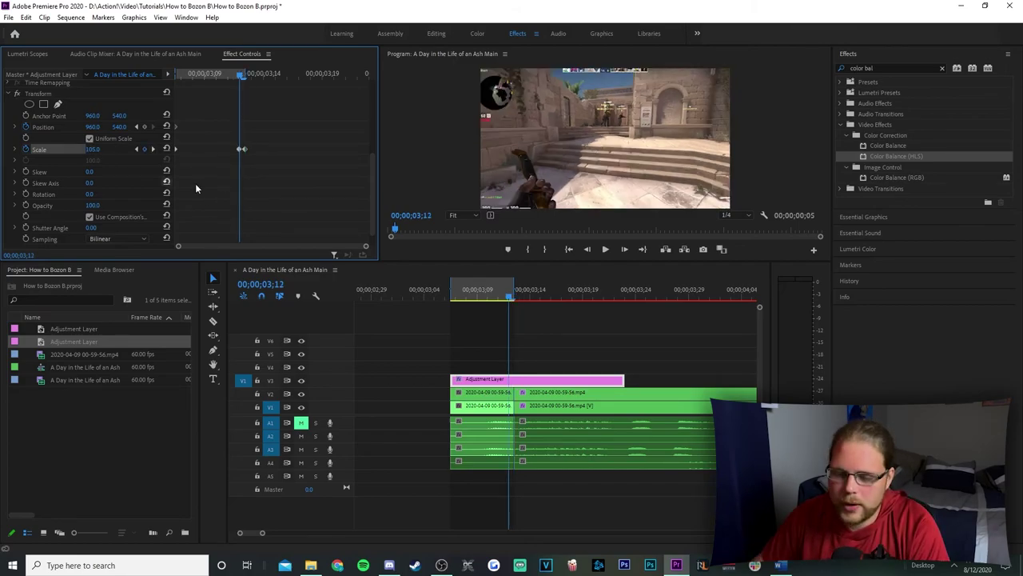
Move the first Position keyframe to 00;00;03;13 and keyframe Position at 960, 450 on 00;00;03;16.
{"action": "left_click", "coordinate": [156, 150]}
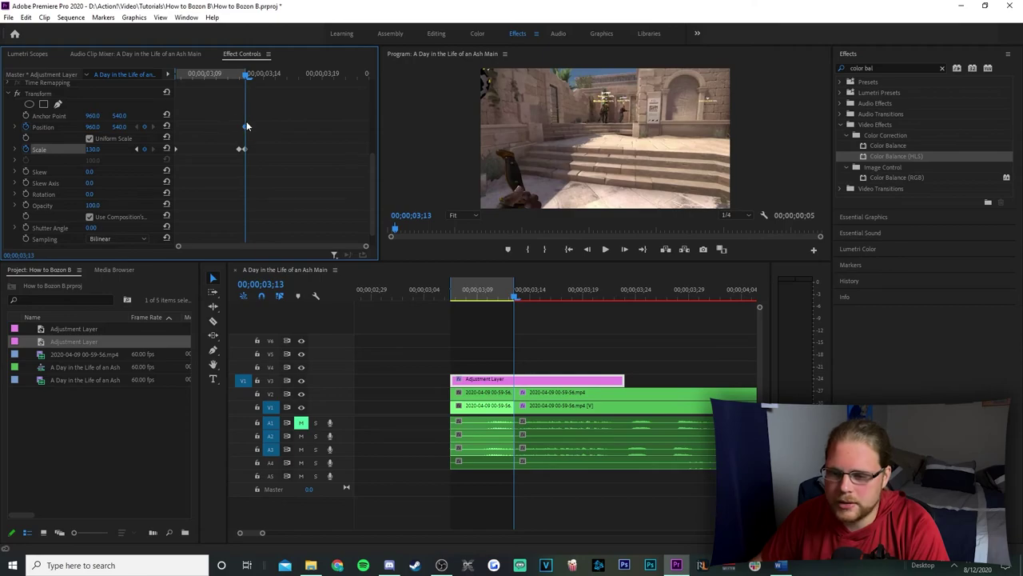
{"action": "left_click_drag", "start_coordinate": [253, 74], "coordinate": [288, 74]}
{"action": "left_click", "coordinate": [120, 127]}
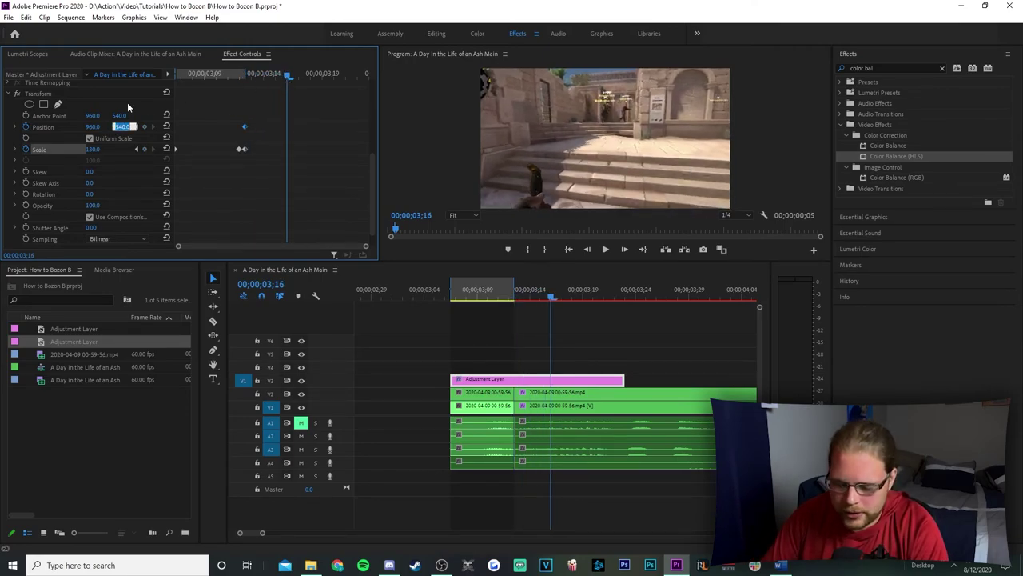
{"action": "type", "text": "450"}
{"action": "key", "text": "Return"}
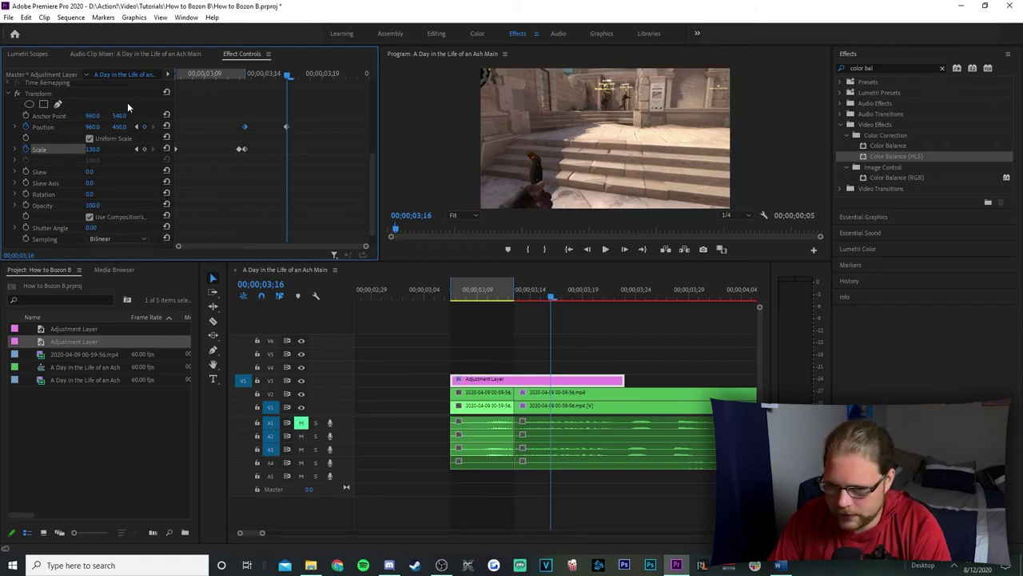
Keyframe Position at 960, 560 on 00;00;03;20, and reset Position to 960, 540 and Scale to default at 00;00;03;23.
{"action": "left_click_drag", "start_coordinate": [289, 75], "coordinate": [328, 77]}
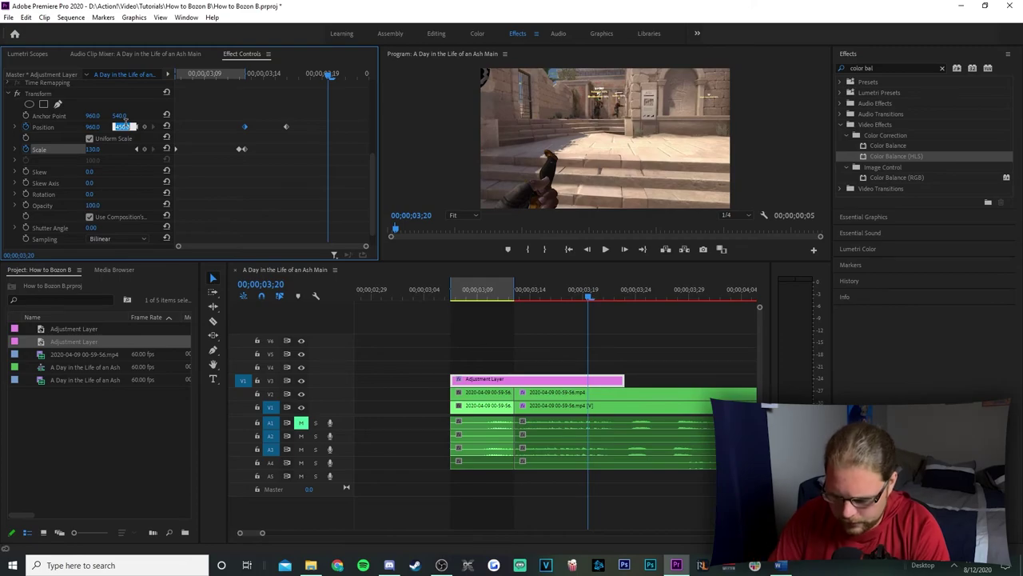
{"action": "key", "text": "Return"}
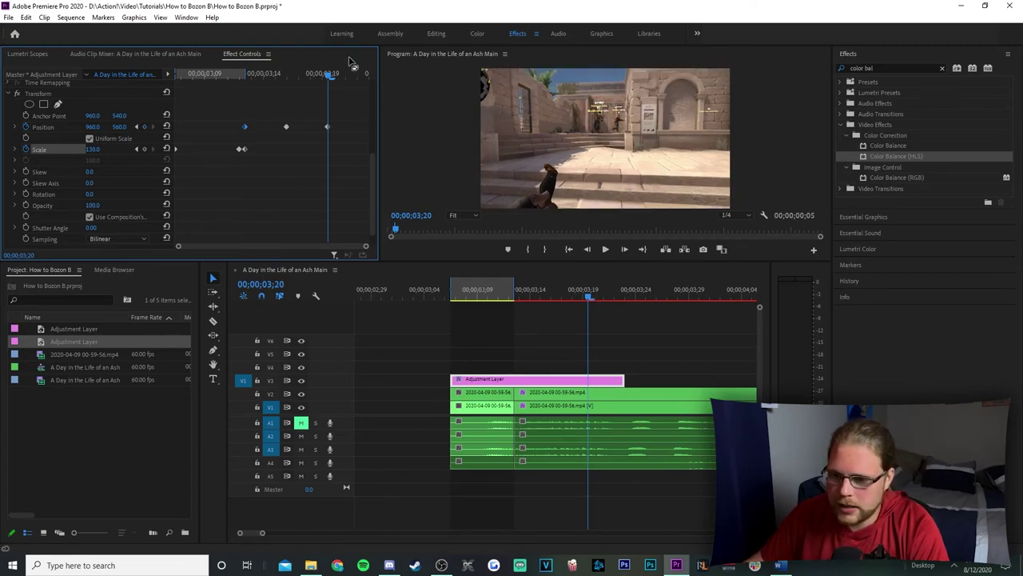
{"action": "left_click_drag", "start_coordinate": [329, 77], "coordinate": [367, 75]}
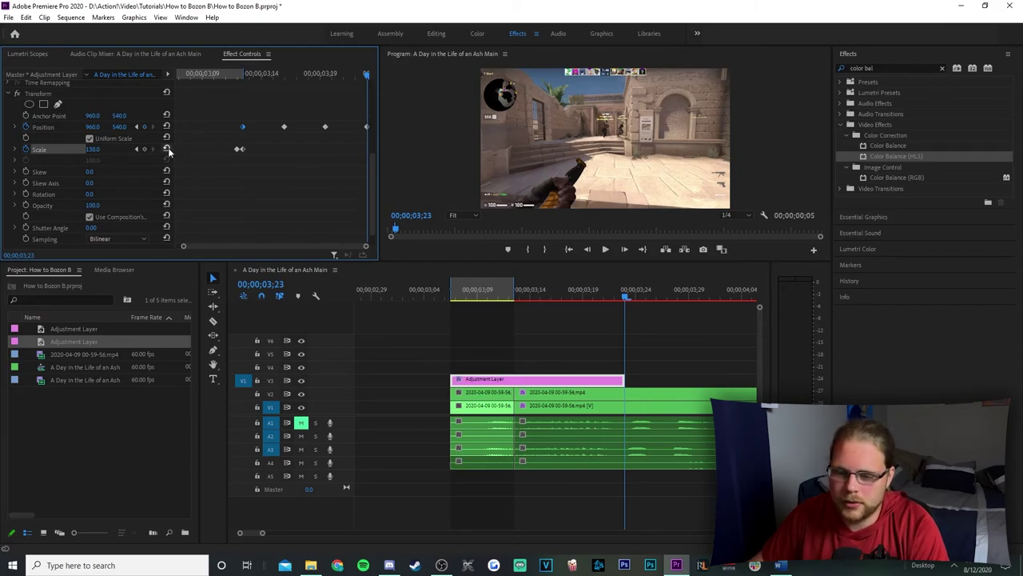
Mark a new 4-frame in/out range starting at the cut, 00;00;03;13.
{"action": "left_click", "coordinate": [506, 296]}
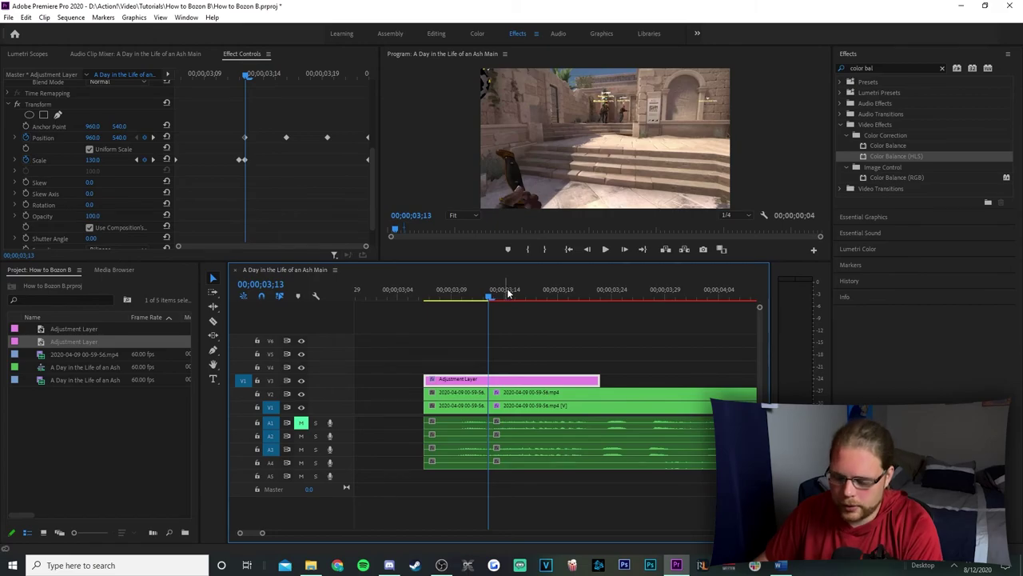
{"action": "key", "text": "i"}
{"action": "left_click_drag", "start_coordinate": [491, 297], "coordinate": [536, 298]}
{"action": "key", "text": "o"}
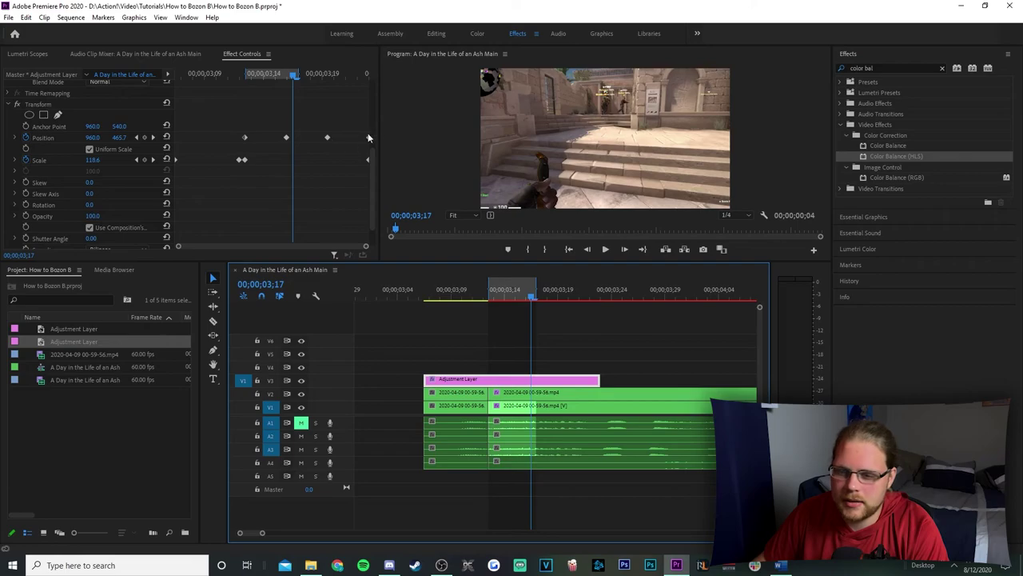
Compress the Transform Position keyframes evenly between 00;00;03;13 and 00;00;03;17, and move the final Scale keyframe to 00;00;03;17.
{"action": "left_click_drag", "start_coordinate": [285, 138], "coordinate": [263, 138]}
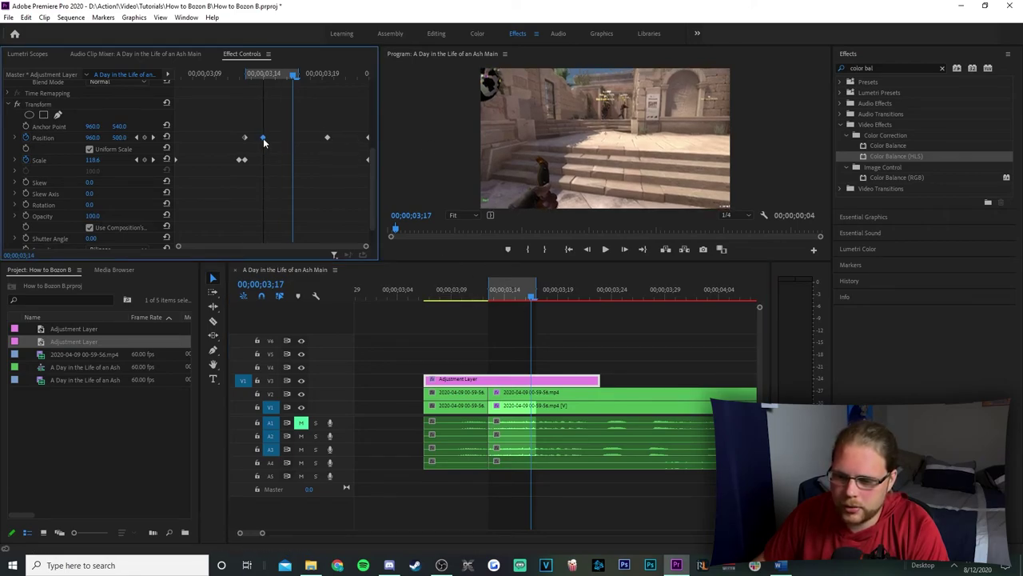
{"action": "left_click_drag", "start_coordinate": [327, 138], "coordinate": [282, 138]}
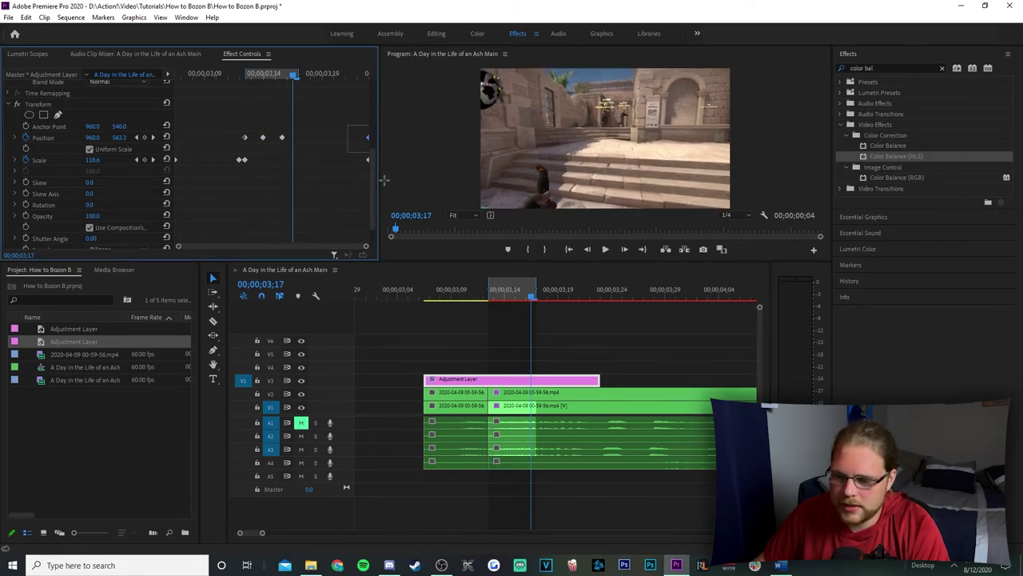
{"action": "left_click_drag", "start_coordinate": [367, 141], "coordinate": [245, 143]}
Change the temporal interpolation of all the Transform Position keyframes to Bezier.
{"action": "right_click", "coordinate": [247, 139]}
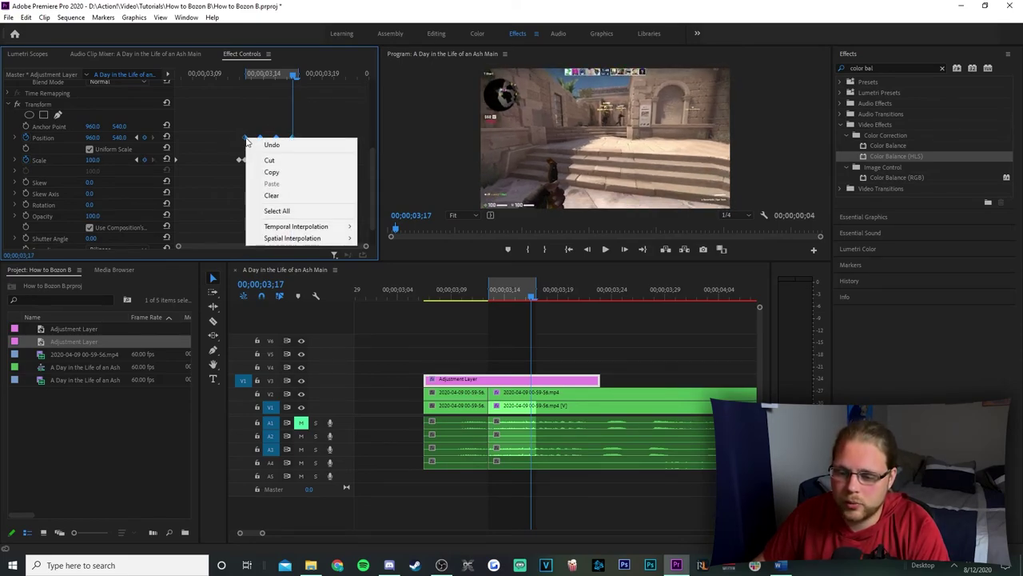
{"action": "mouse_move", "coordinate": [302, 227]}
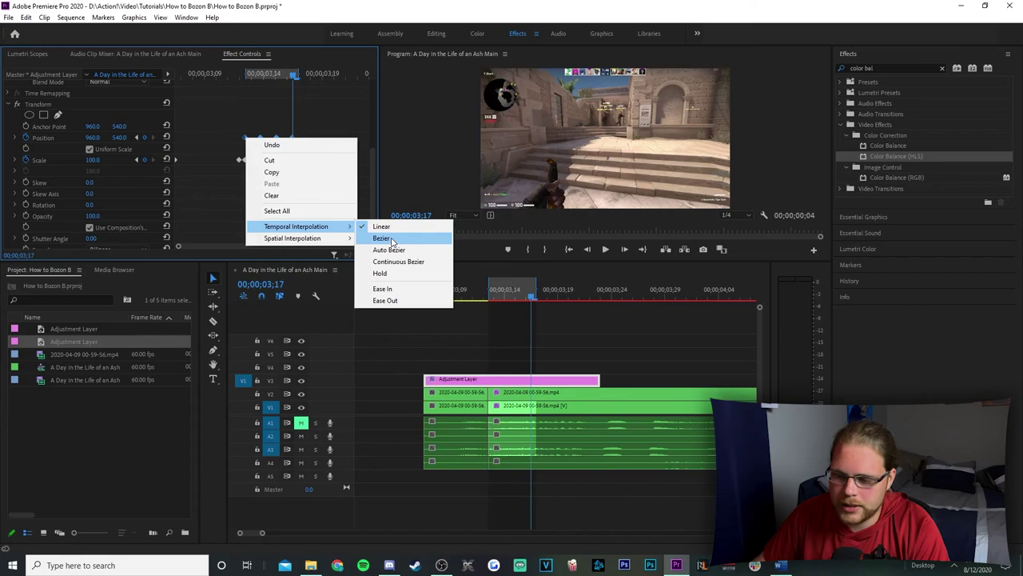
{"action": "left_click", "coordinate": [391, 240]}
Turn off Use Composition's Shutter Angle in the Transform effect and enter a custom Shutter Angle.
{"action": "scroll", "coordinate": [344, 196], "scroll_direction": "down", "scroll_amount": 1}
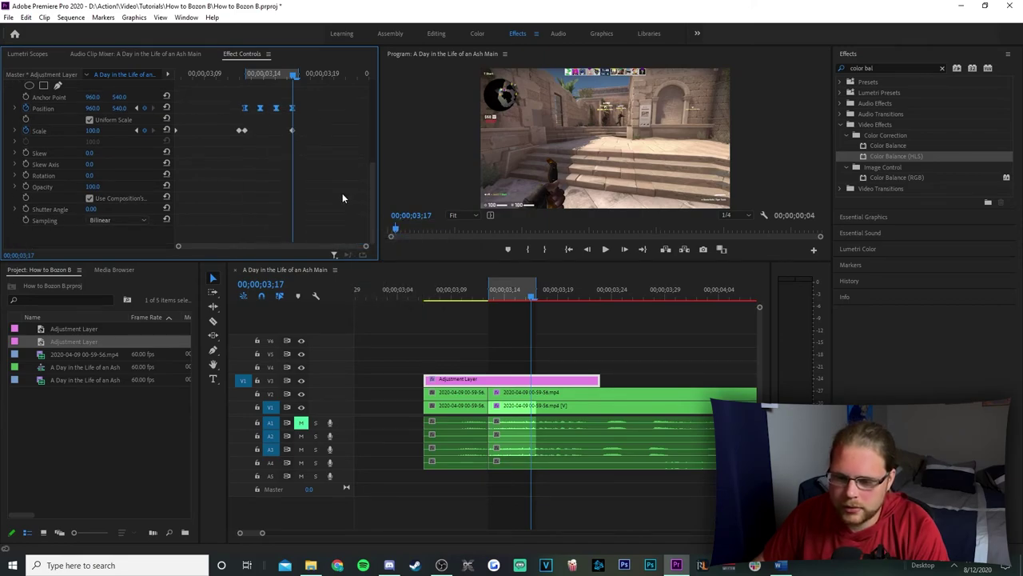
{"action": "left_click", "coordinate": [110, 198]}
{"action": "left_click", "coordinate": [104, 207]}
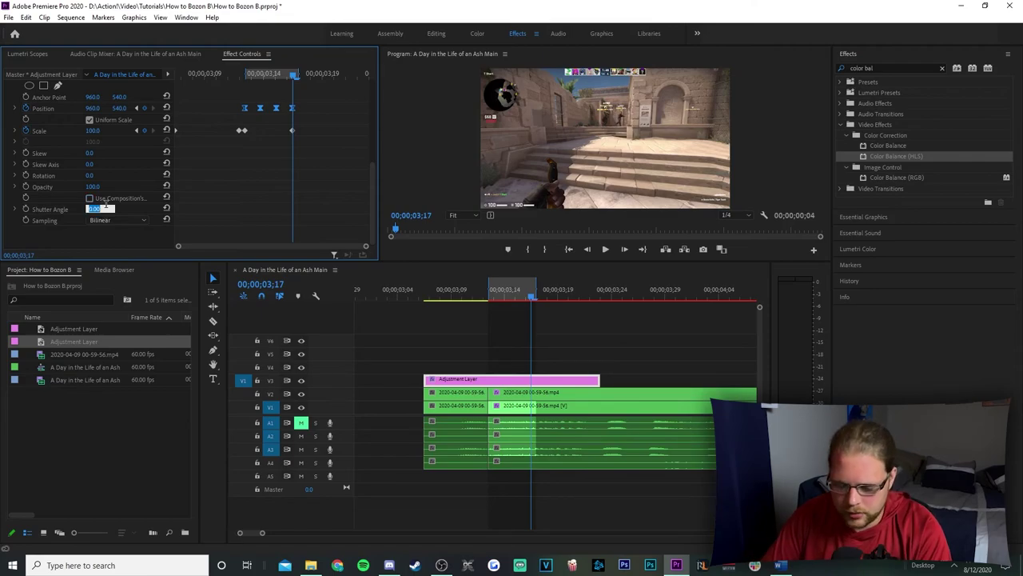
{"action": "left_click", "coordinate": [553, 342]}
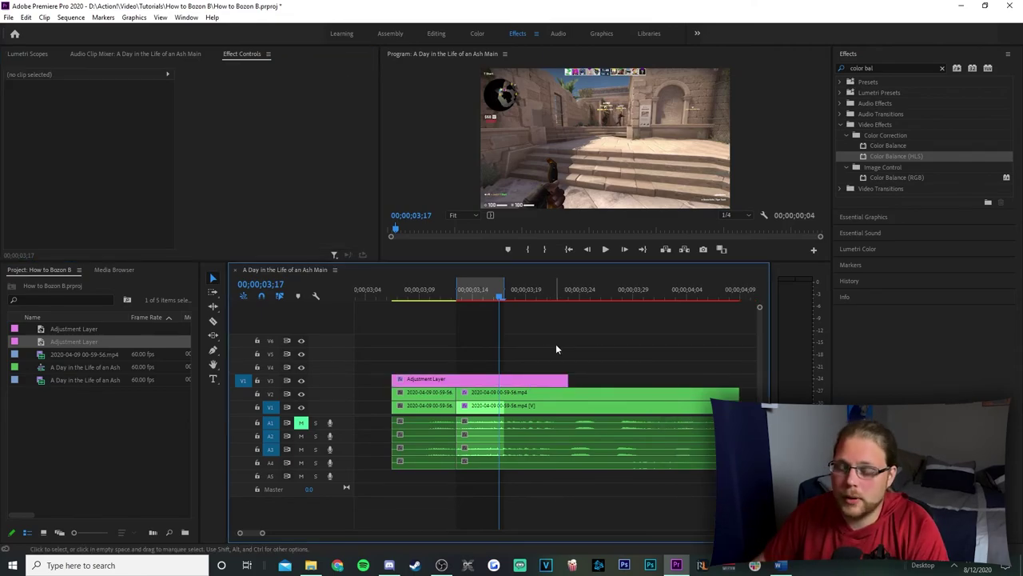
On the V2 clip after the cut, sample a pale beige Key Color from the image for the Color Key effect.
{"action": "left_click", "coordinate": [527, 392]}
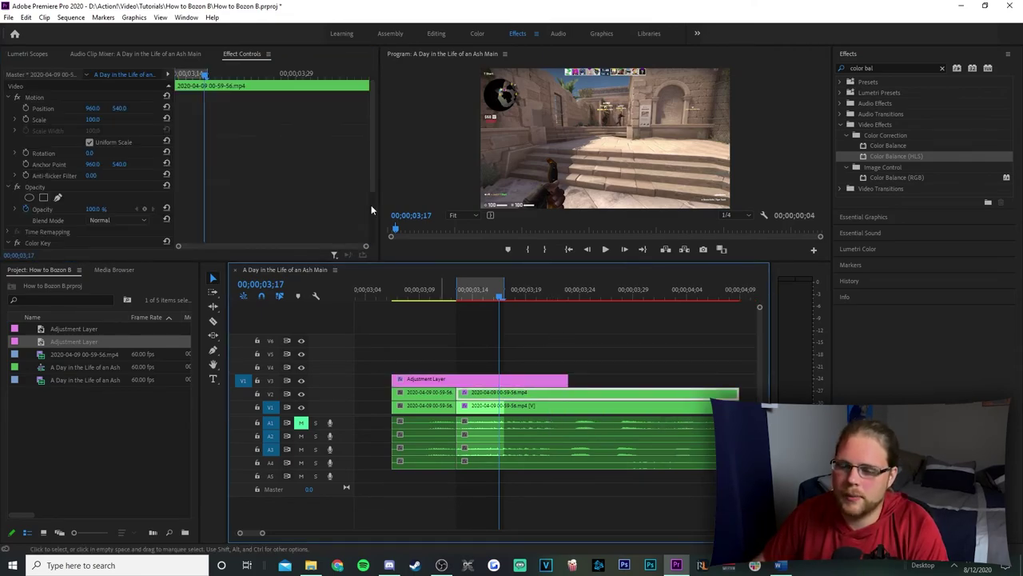
{"action": "scroll", "coordinate": [276, 166], "scroll_direction": "down", "scroll_amount": 2}
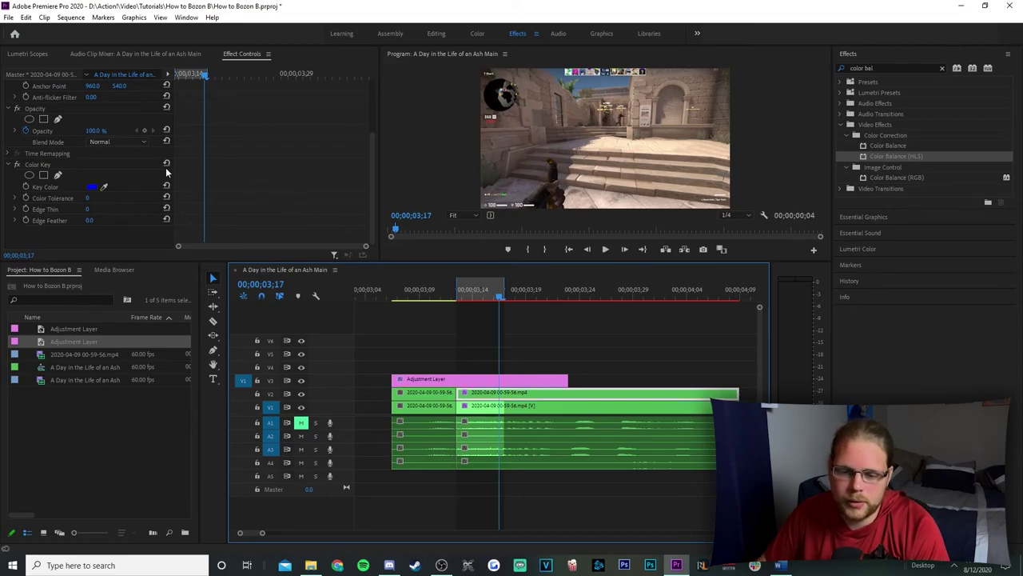
{"action": "left_click", "coordinate": [104, 188]}
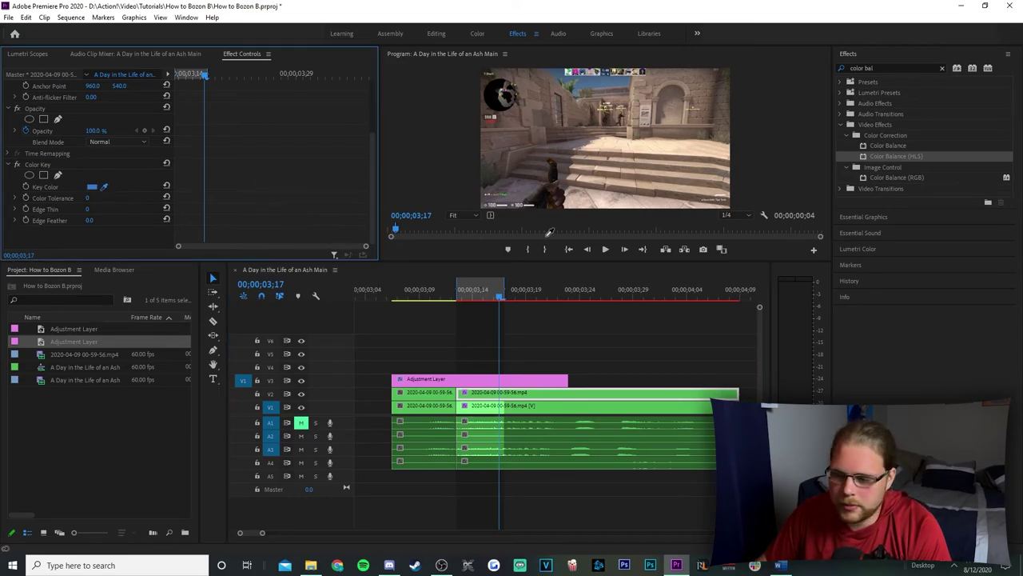
Keyframe the Color Key's Color Tolerance at 200 on 00;00;03;13 and edit its value at 00;00;03;23.
{"action": "left_click_drag", "start_coordinate": [200, 76], "coordinate": [177, 77]}
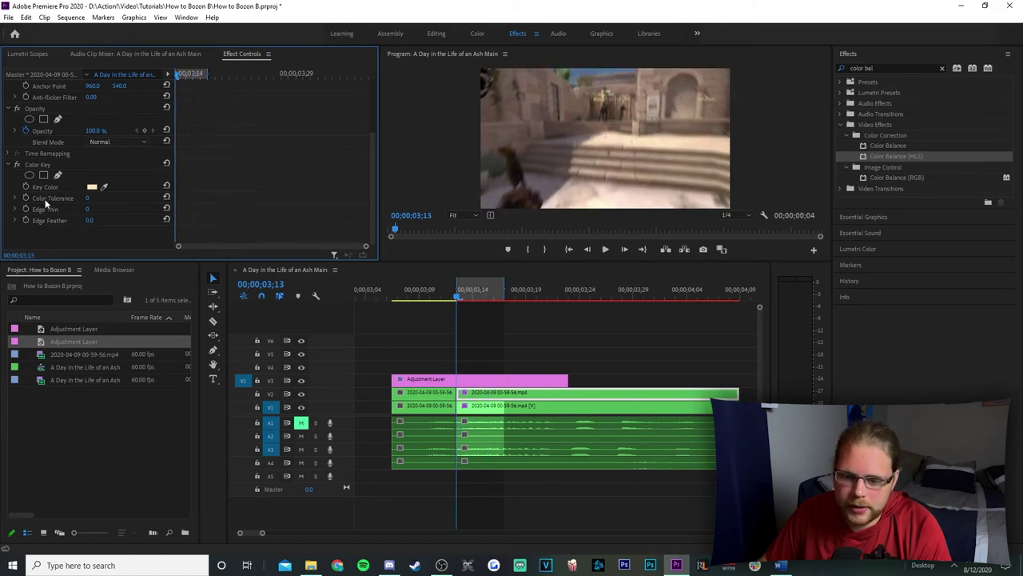
{"action": "left_click", "coordinate": [87, 198]}
{"action": "type", "text": "200"}
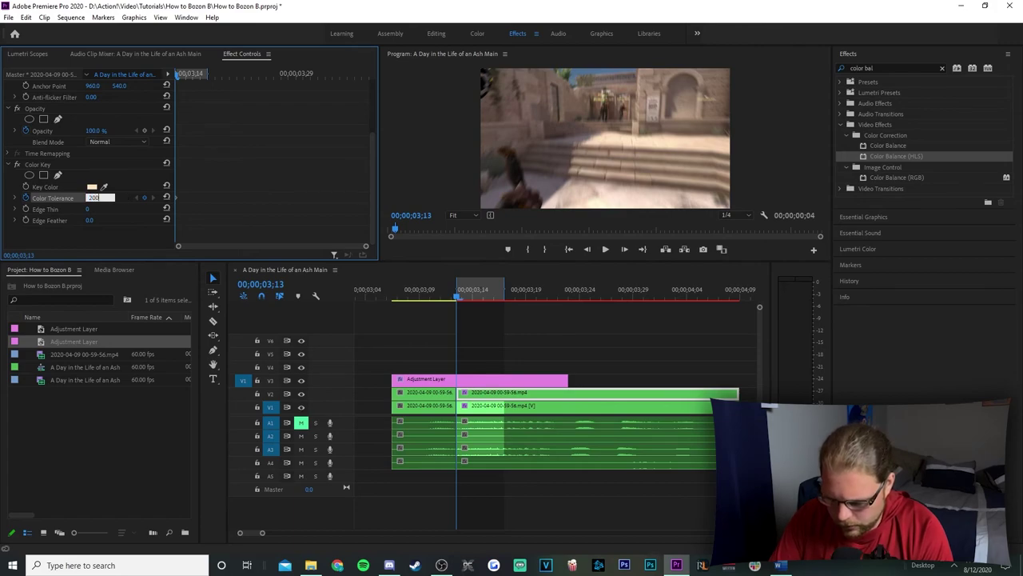
{"action": "key", "text": "Return"}
{"action": "left_click_drag", "start_coordinate": [460, 305], "coordinate": [561, 318]}
{"action": "left_click", "coordinate": [95, 198]}
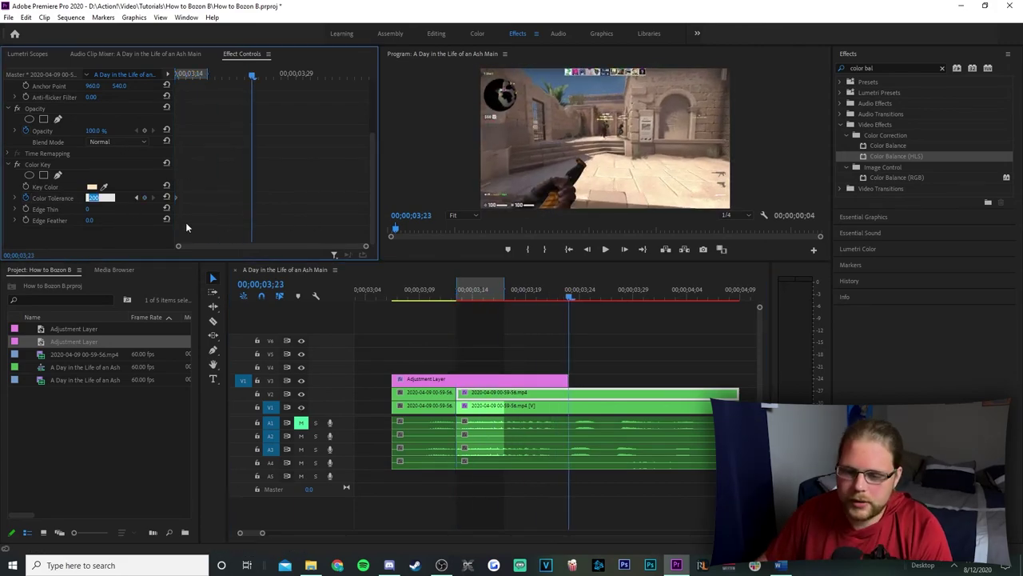
{"action": "left_click", "coordinate": [550, 369]}
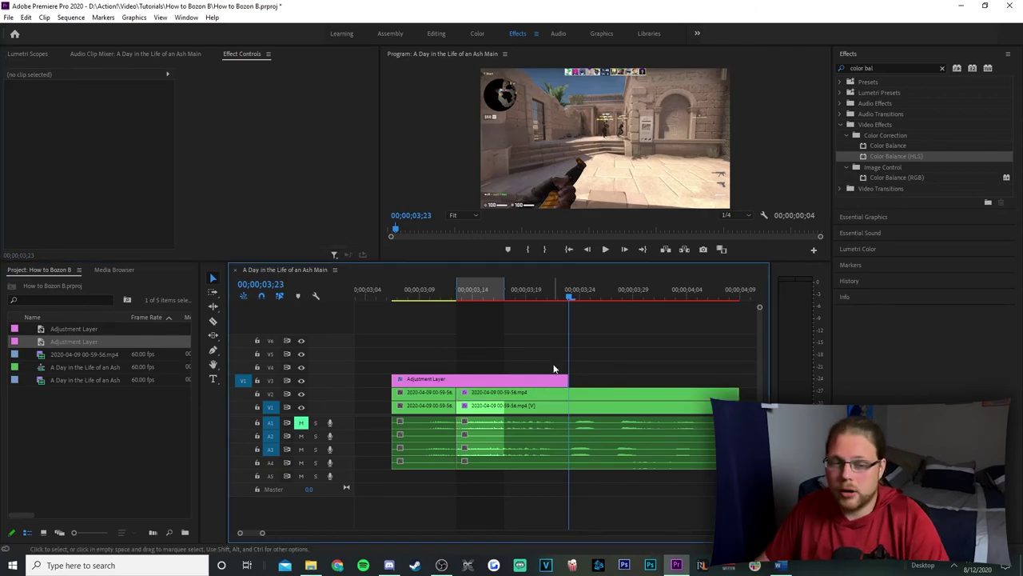
On the V1 clip after the cut, set the Color Balance (HLS) Lightness to 13 and Saturation to 100.
{"action": "left_click", "coordinate": [559, 413]}
{"action": "left_click", "coordinate": [100, 179]}
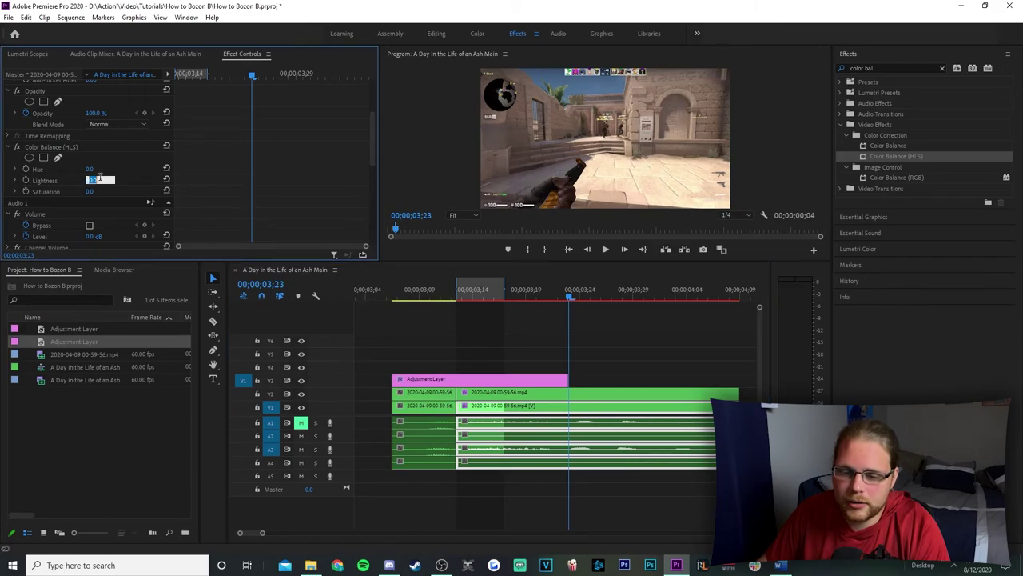
{"action": "left_click", "coordinate": [108, 192]}
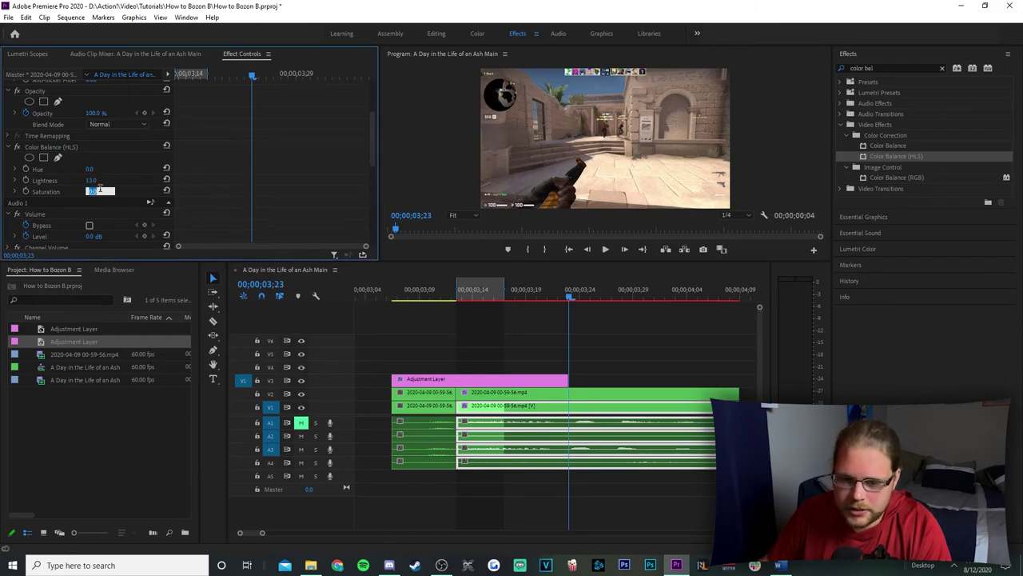
{"action": "key", "text": "Return"}
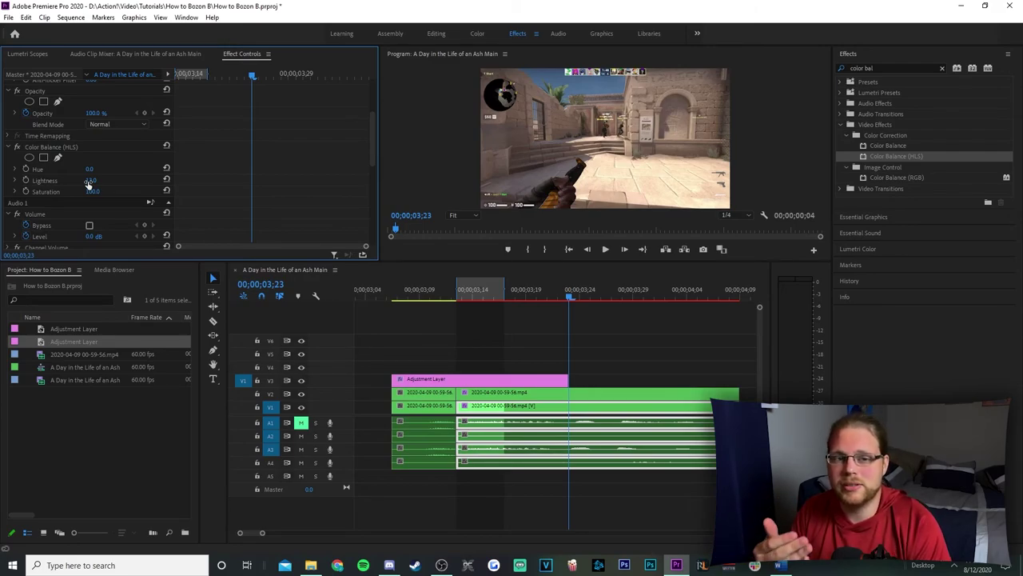
Set the V1 clip's Color Balance (HLS) Hue to 260 and check the tint at 00;00;03;17.
{"action": "left_click_drag", "start_coordinate": [88, 183], "coordinate": [104, 180]}
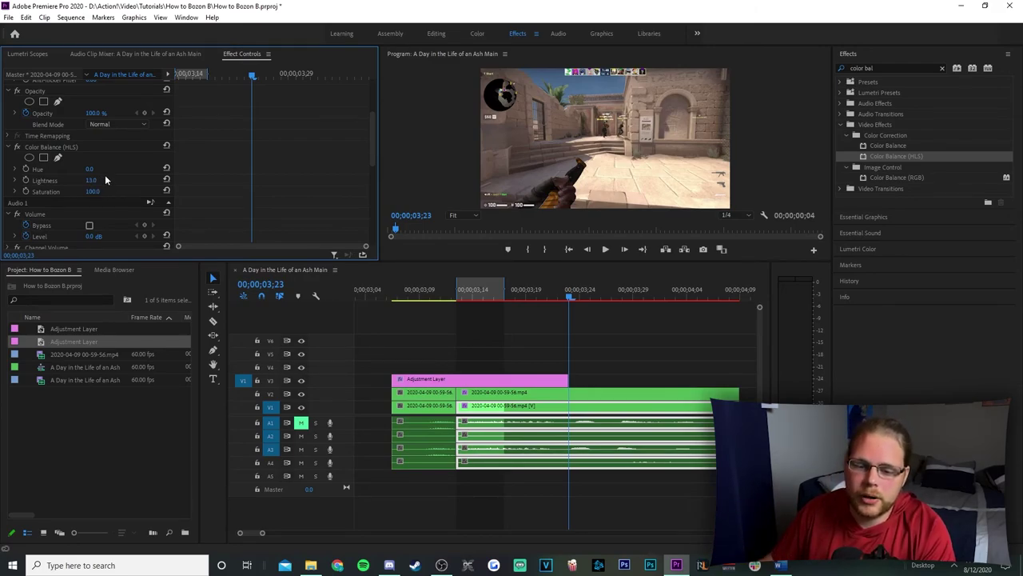
{"action": "left_click", "coordinate": [91, 169]}
{"action": "type", "text": "260"}
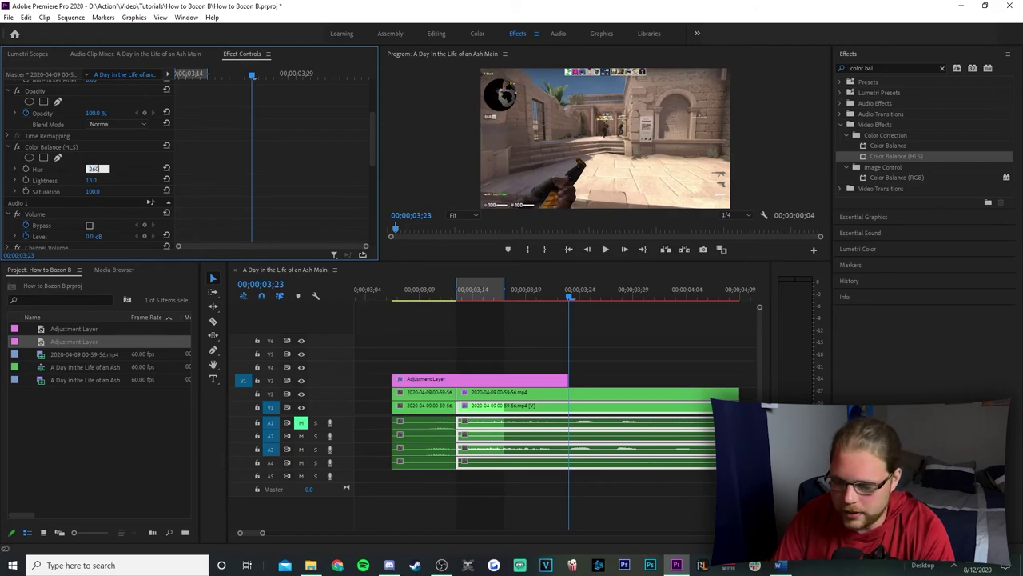
{"action": "key", "text": "Return"}
{"action": "left_click", "coordinate": [96, 170]}
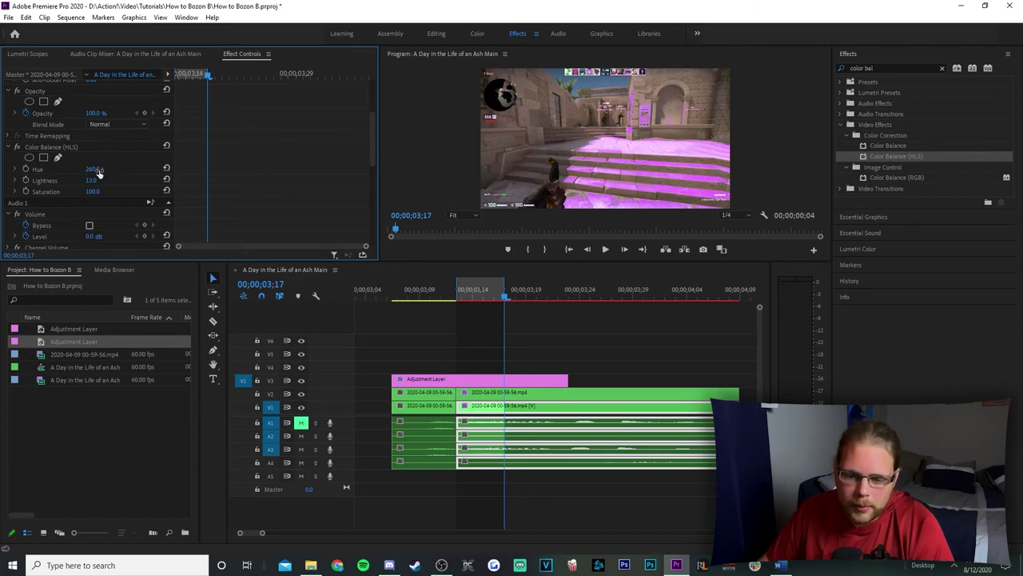
{"action": "mouse_move", "coordinate": [93, 168]}
{"action": "left_mouse_down"}
{"action": "mouse_move", "coordinate": [29, 169]}
{"action": "mouse_move", "coordinate": [95, 170]}
{"action": "left_mouse_up"}
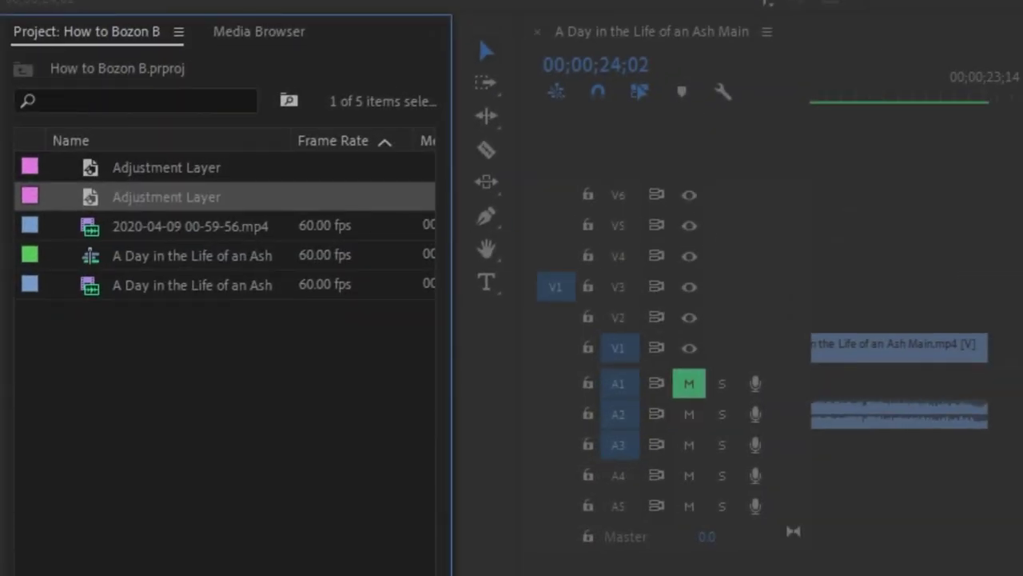
Trim the adjustment layer to the short clip ending at 00;00;24;02, place it on V2, and apply the Transform effect to it.
{"action": "key", "text": "c"}
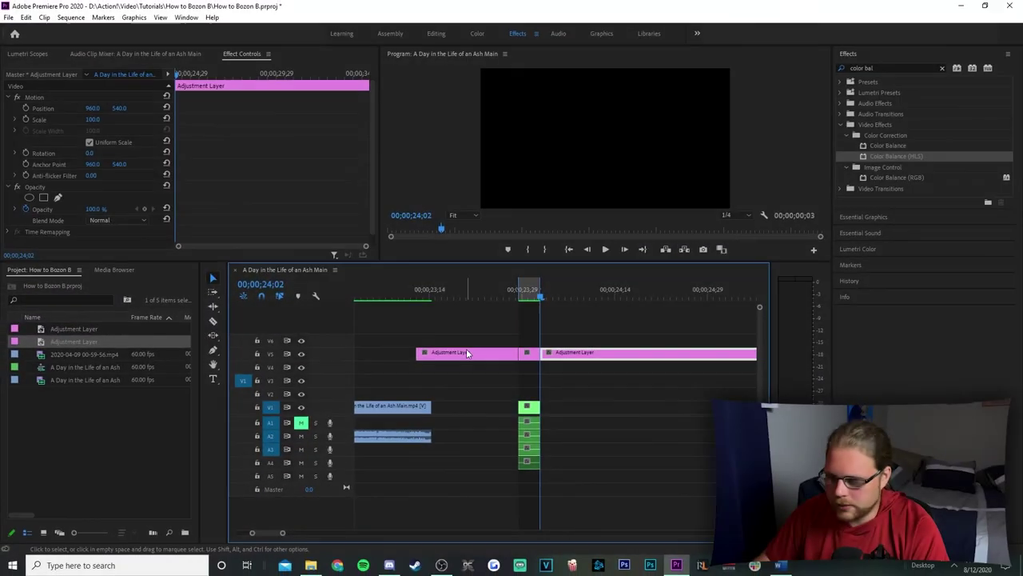
{"action": "right_click", "coordinate": [468, 352]}
{"action": "left_click", "coordinate": [869, 66]}
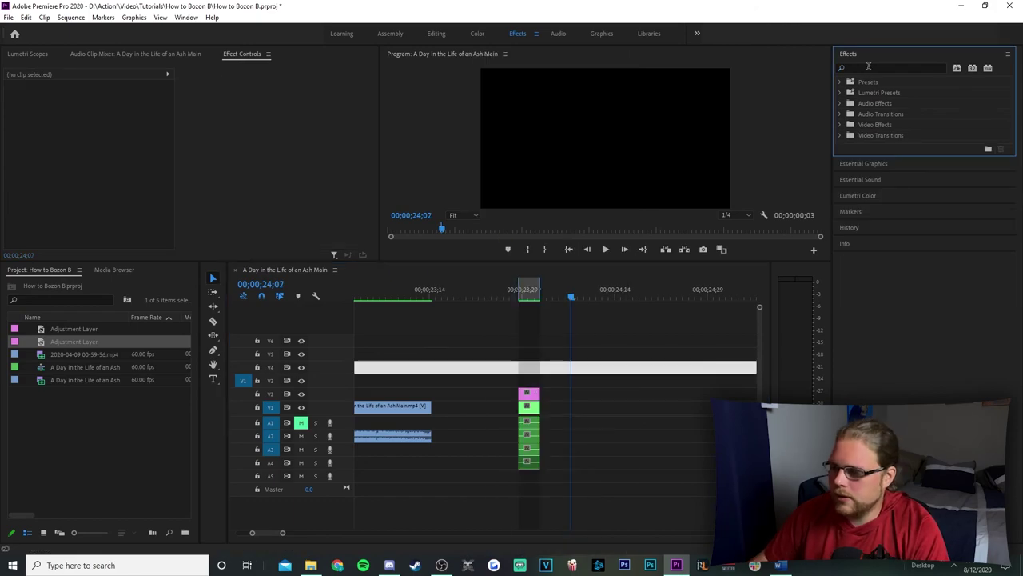
{"action": "type", "text": "transf"}
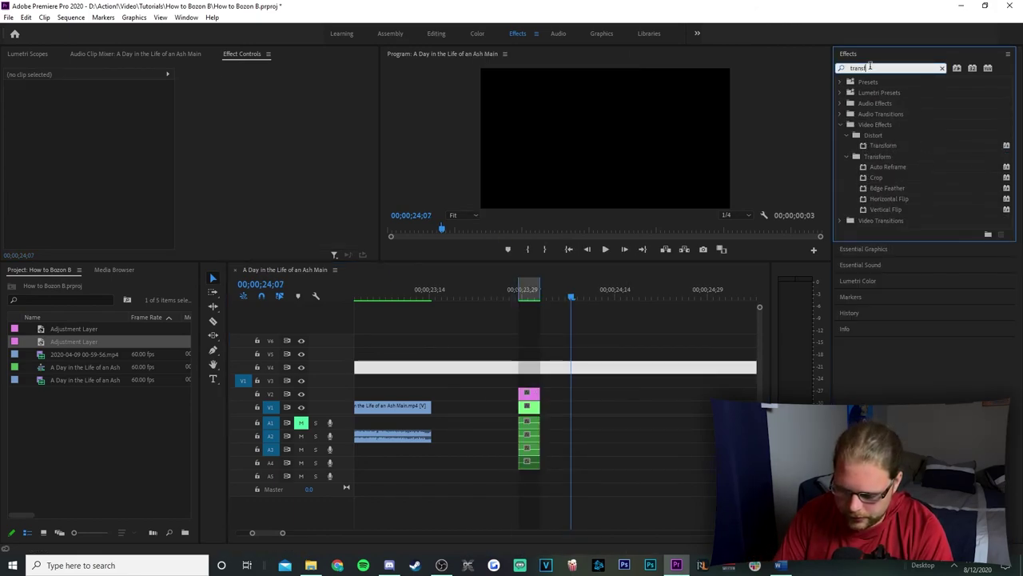
{"action": "type", "text": "or"}
{"action": "left_click_drag", "start_coordinate": [884, 146], "coordinate": [528, 393]}
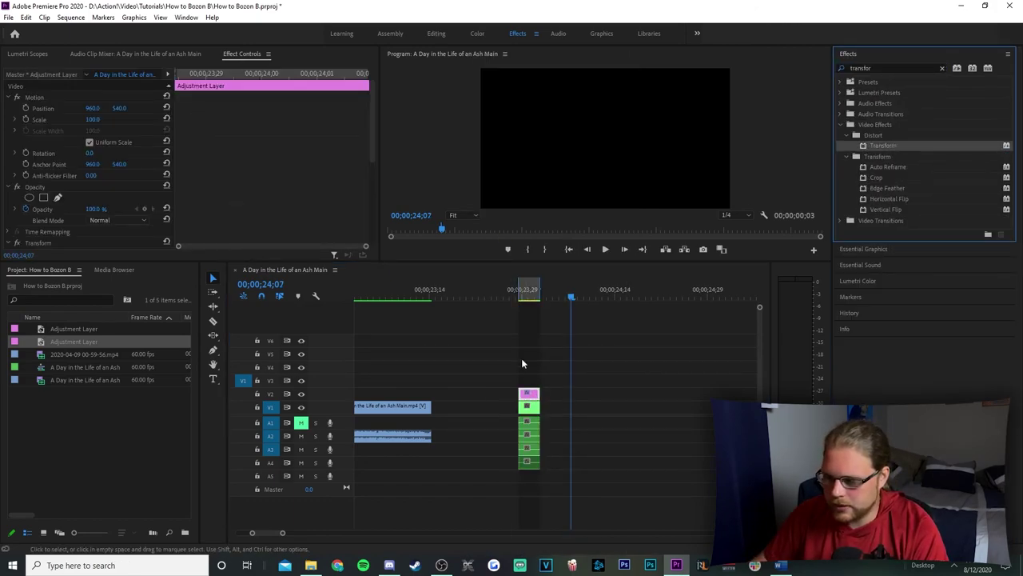
Start Transform Position and Scale keyframes at the adjustment layer's first frame, 00;00;23;28.
{"action": "left_click", "coordinate": [522, 364]}
{"action": "key", "text": "Up"}
{"action": "key", "text": "equal"}
{"action": "key", "text": "equal"}
{"action": "scroll", "coordinate": [343, 140], "scroll_direction": "down", "scroll_amount": 5}
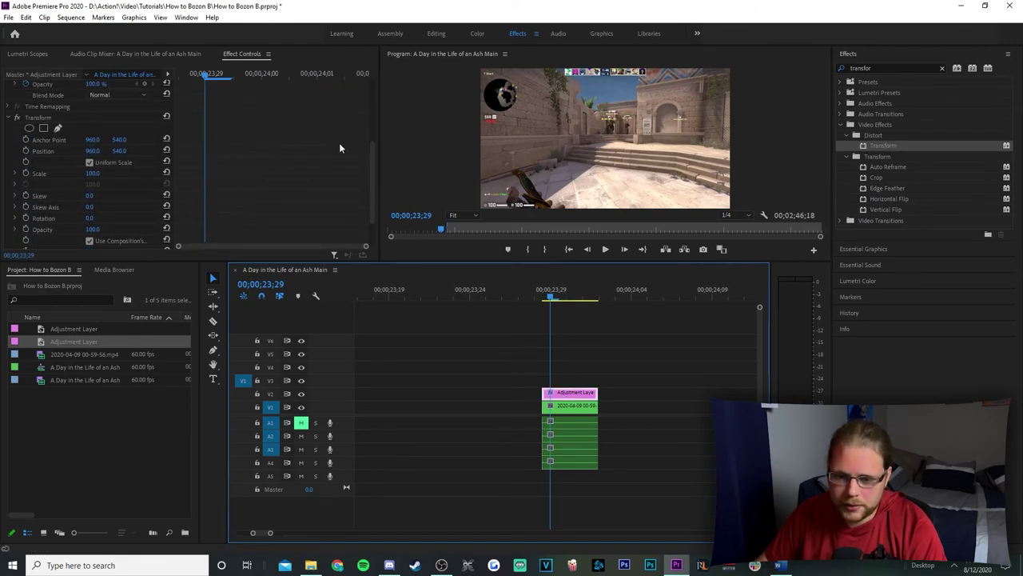
{"action": "left_click", "coordinate": [178, 75]}
{"action": "left_click", "coordinate": [25, 151]}
{"action": "left_click", "coordinate": [26, 172]}
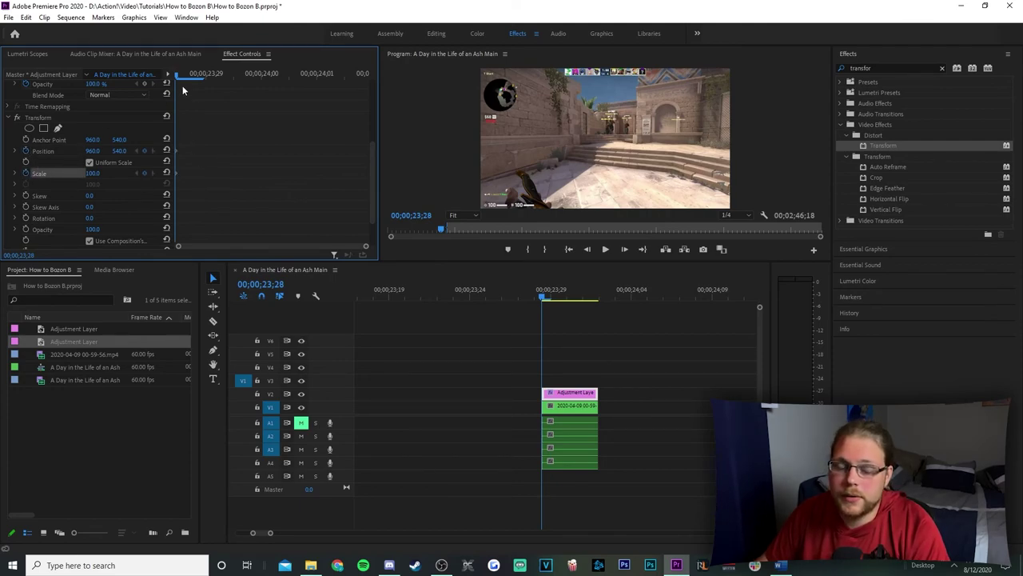
Keyframe the Transform Scale at 130 on 00;00;24;00.
{"action": "left_click_drag", "start_coordinate": [181, 77], "coordinate": [270, 94]}
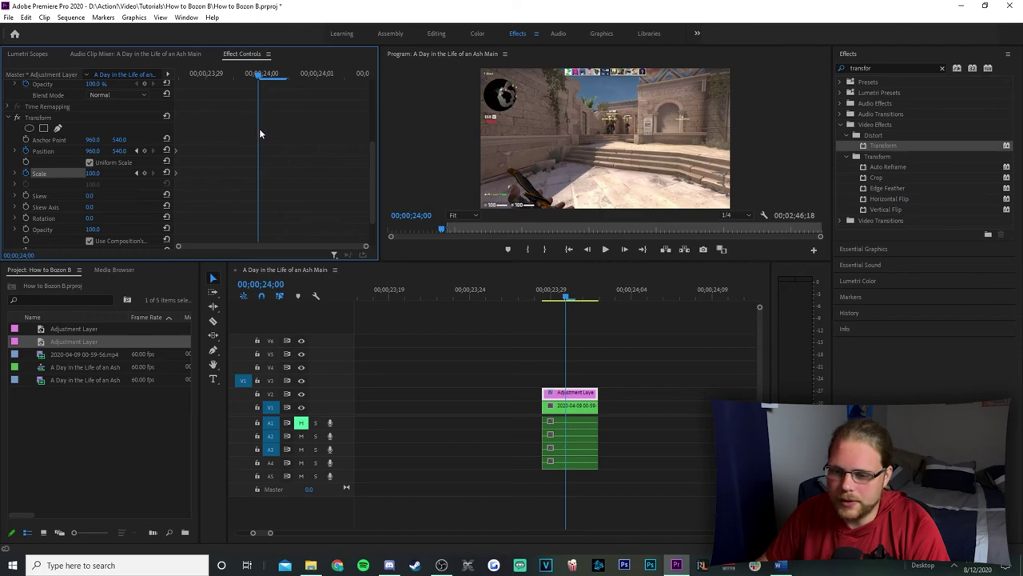
{"action": "left_click", "coordinate": [101, 172]}
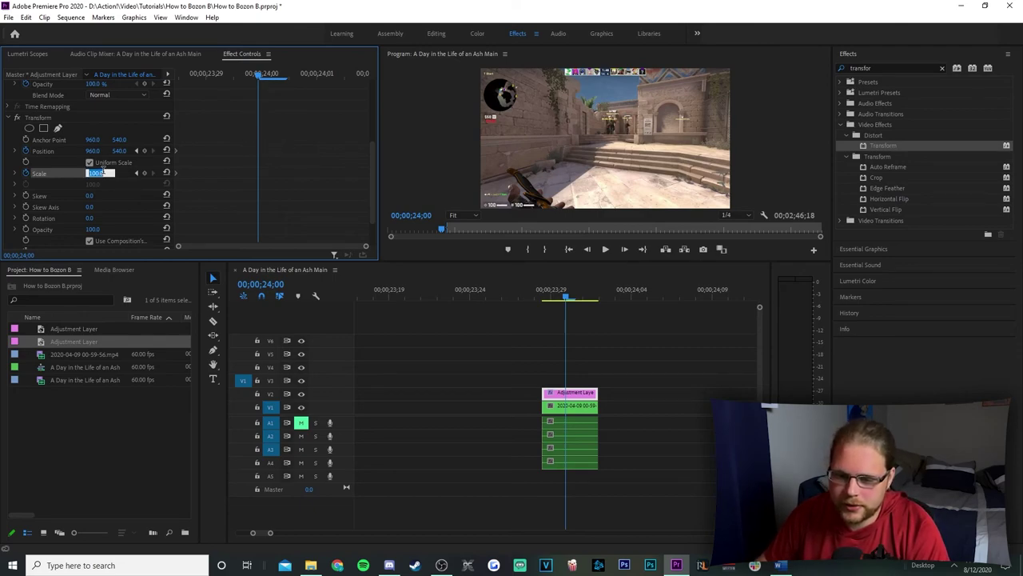
{"action": "type", "text": "130"}
{"action": "key", "text": "Return"}
Keyframe Scale at 100 and Position at 960, 540 on 00;00;24;02, and shift the middle Scale keyframe slightly later.
{"action": "left_click", "coordinate": [325, 80]}
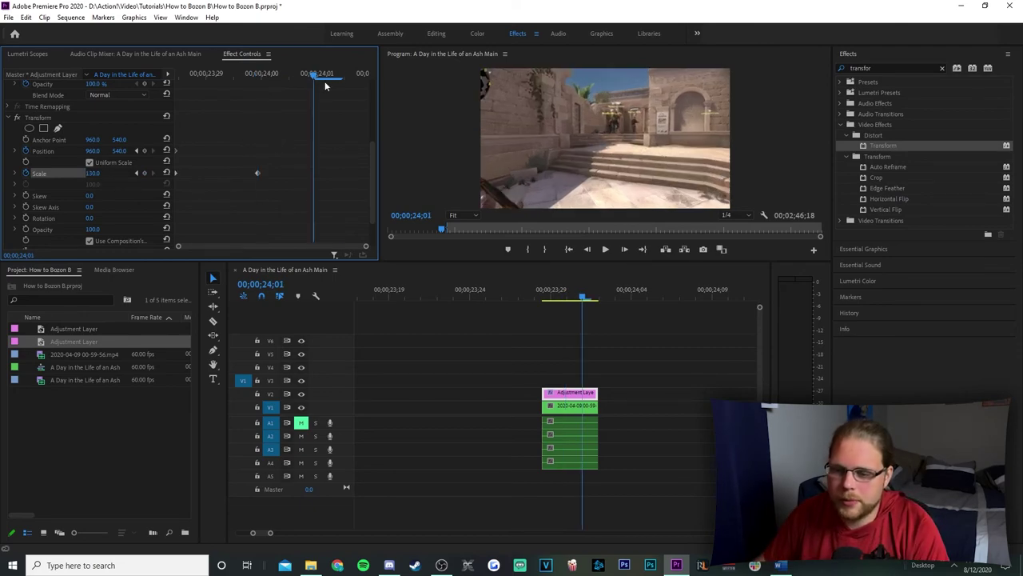
{"action": "left_click_drag", "start_coordinate": [325, 81], "coordinate": [364, 89]}
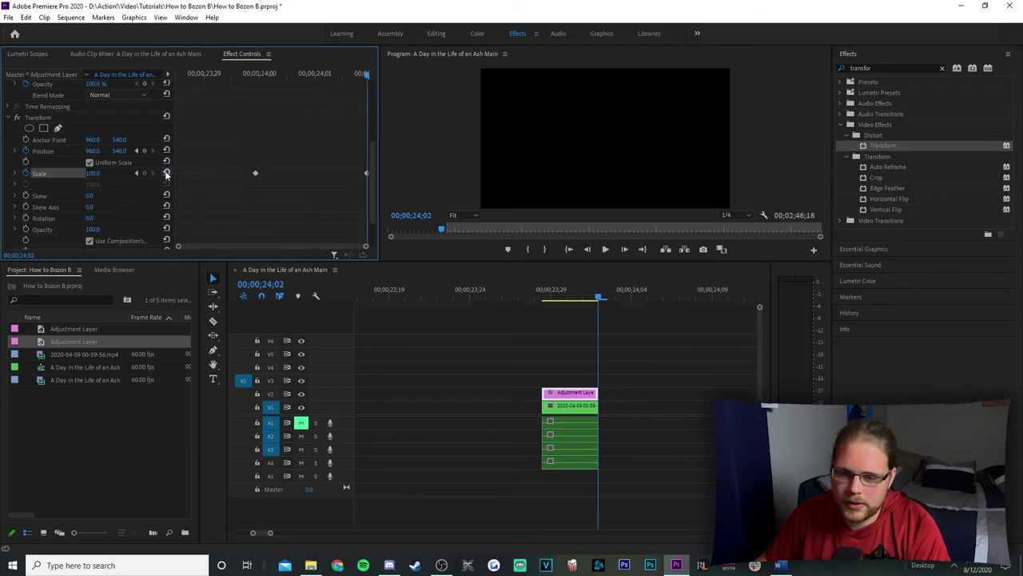
{"action": "left_click_drag", "start_coordinate": [256, 175], "coordinate": [269, 175]}
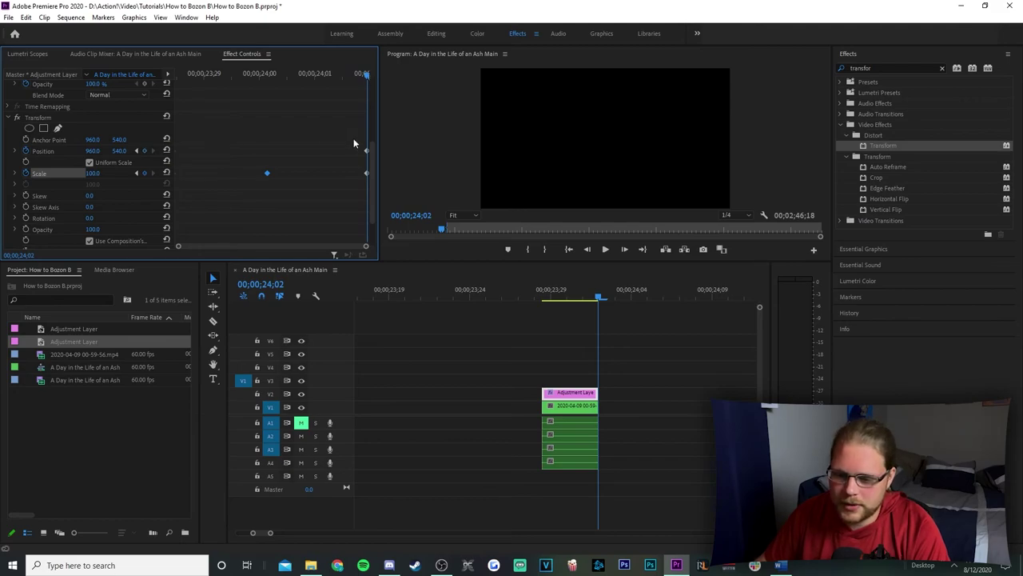
Keyframe an increased vertical Position value at 00;00;24;01 and return the playhead to 00;00;23;29.
{"action": "left_click_drag", "start_coordinate": [359, 76], "coordinate": [316, 83]}
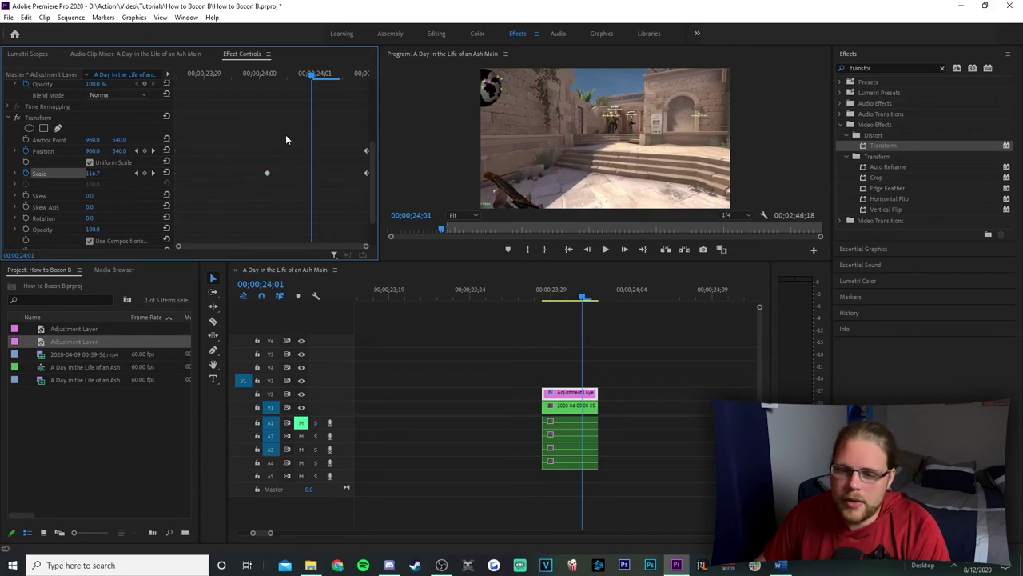
{"action": "left_click", "coordinate": [119, 150]}
{"action": "type", "text": "6"}
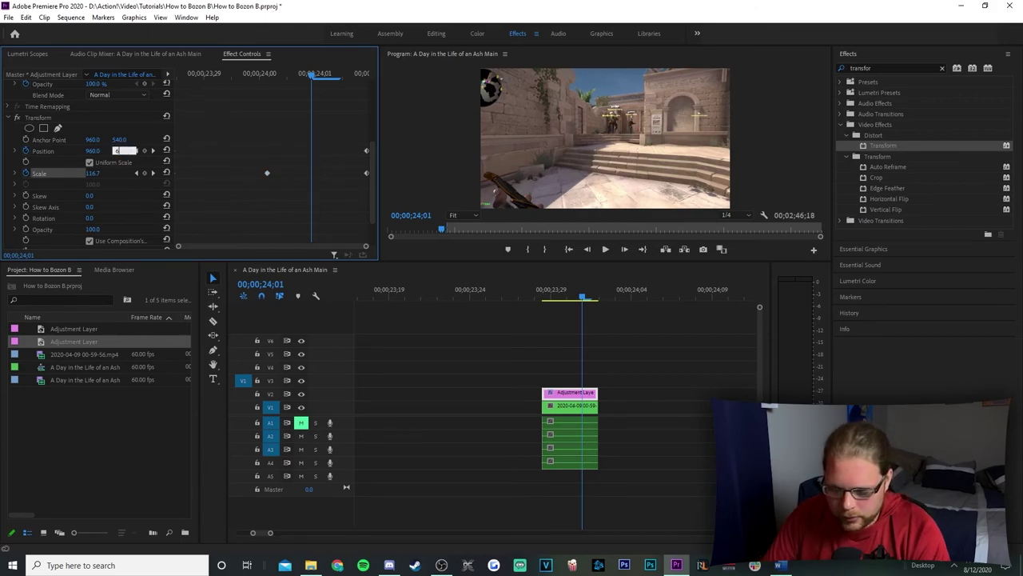
{"action": "type", "text": "6.1"}
{"action": "left_click_drag", "start_coordinate": [312, 74], "coordinate": [226, 75]}
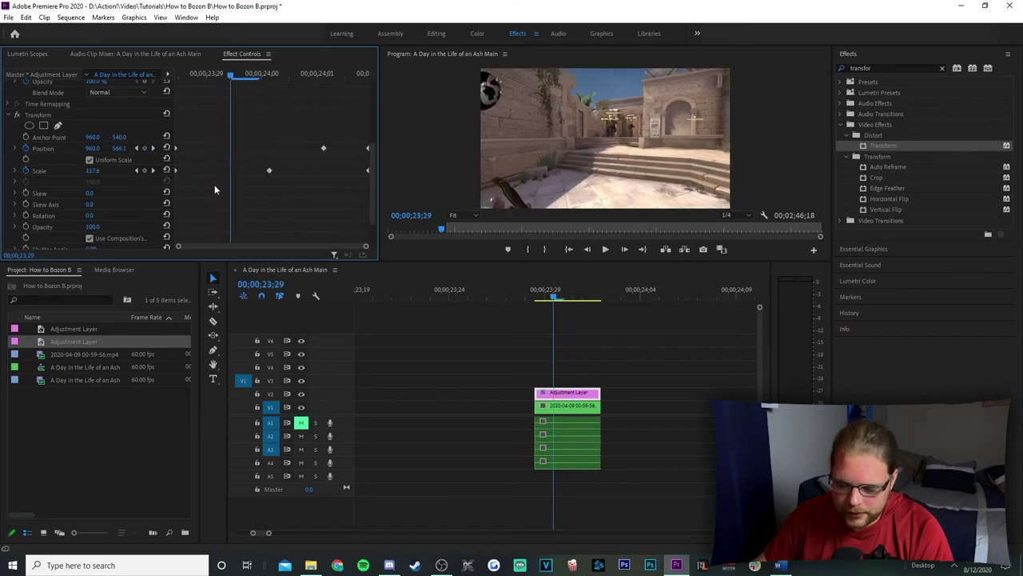
Keyframe the Transform vertical Position at 490 on 00;00;23;29 and shift that keyframe slightly earlier.
{"action": "left_click", "coordinate": [122, 149]}
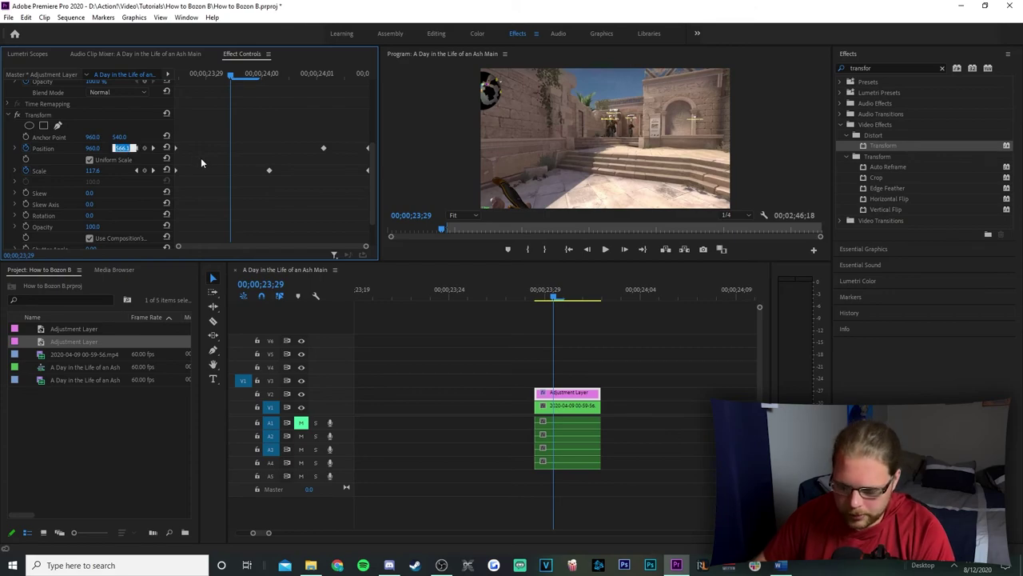
{"action": "type", "text": "490"}
{"action": "key", "text": "Return"}
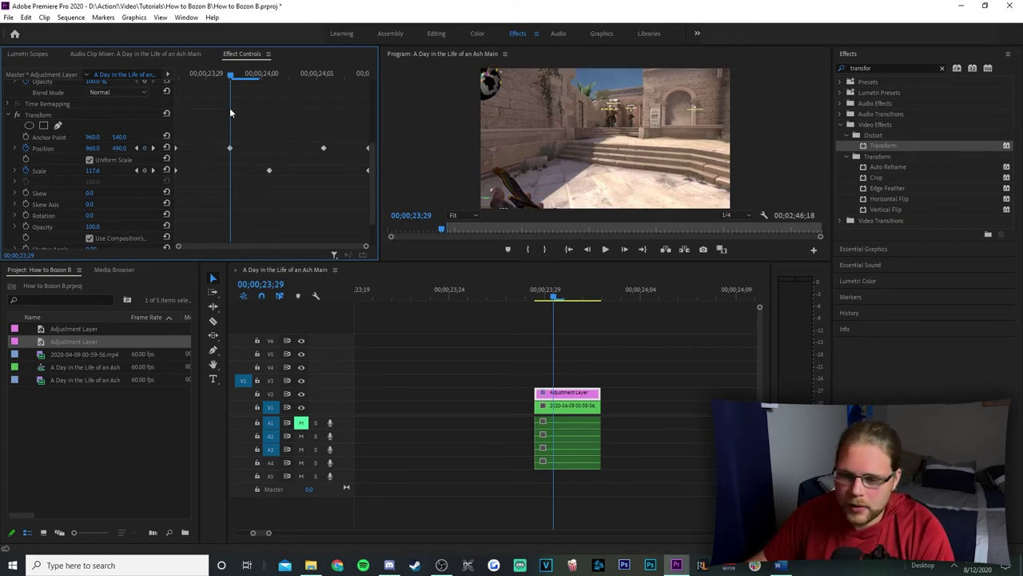
{"action": "left_click_drag", "start_coordinate": [230, 148], "coordinate": [223, 152]}
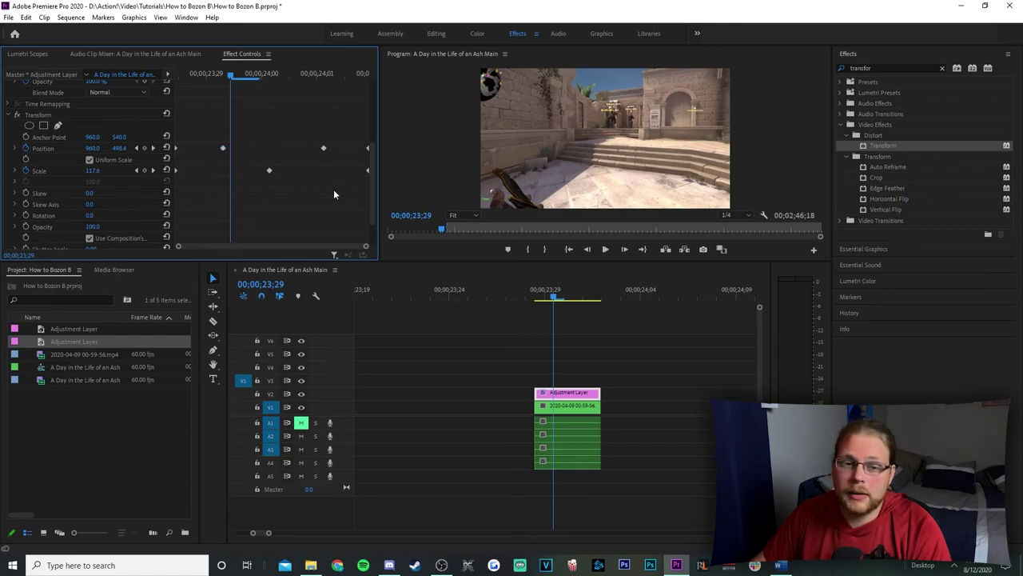
Turn off the composition's shutter angle in the Transform effect and set Shutter Angle to 360.
{"action": "scroll", "coordinate": [333, 189], "scroll_direction": "down", "scroll_amount": 2}
{"action": "left_click", "coordinate": [90, 199]}
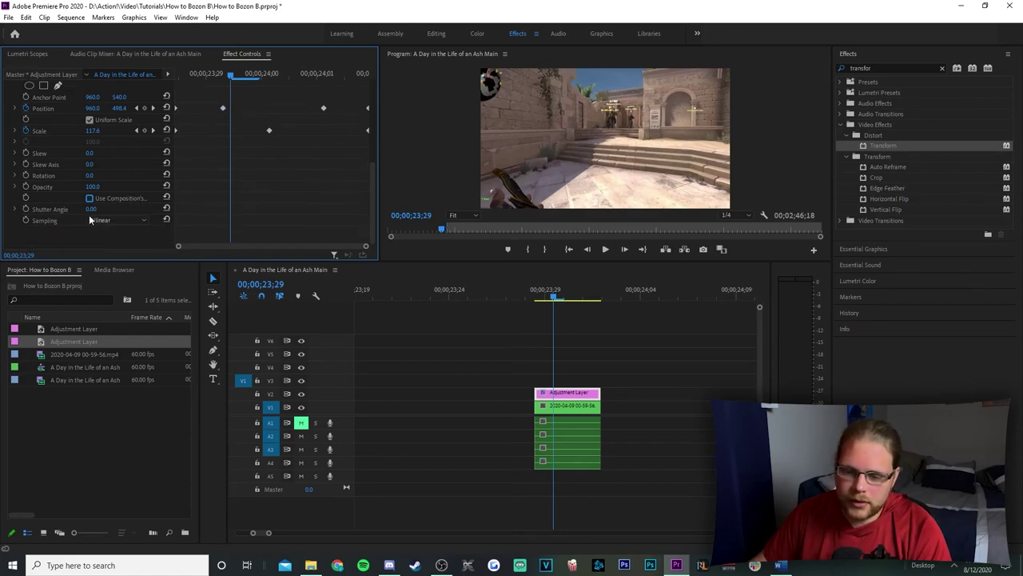
{"action": "left_click", "coordinate": [96, 209]}
{"action": "type", "text": "360"}
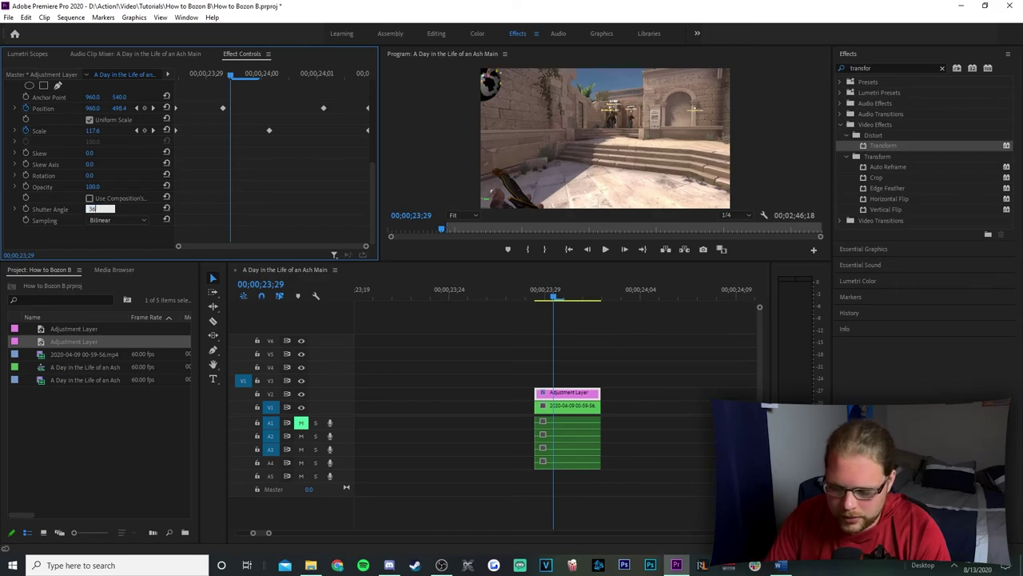
{"action": "key", "text": "Return"}
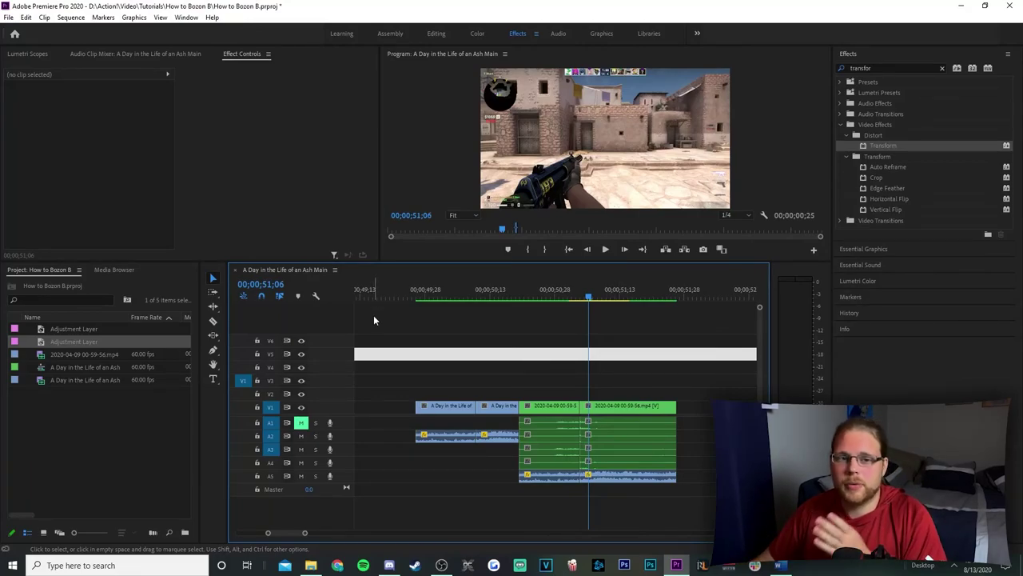
Save the project and mark in and out points around the cut between the two gameplay clips, starting at 00;00;50;20.
{"action": "key", "text": "ctrl+s"}
{"action": "left_click_drag", "start_coordinate": [579, 298], "coordinate": [523, 294]}
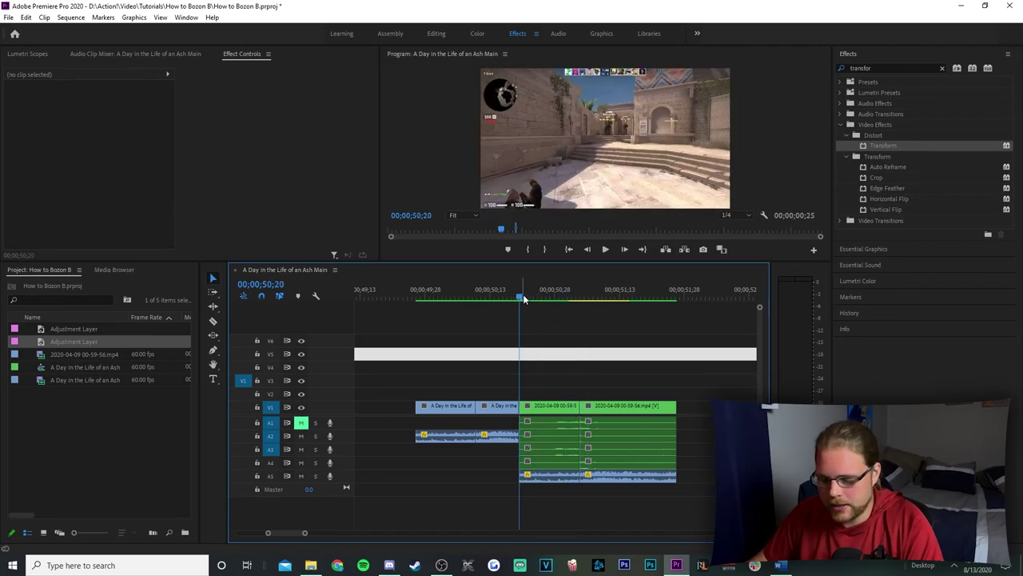
{"action": "key", "text": "i"}
{"action": "left_click_drag", "start_coordinate": [523, 302], "coordinate": [611, 303]}
{"action": "key", "text": "o"}
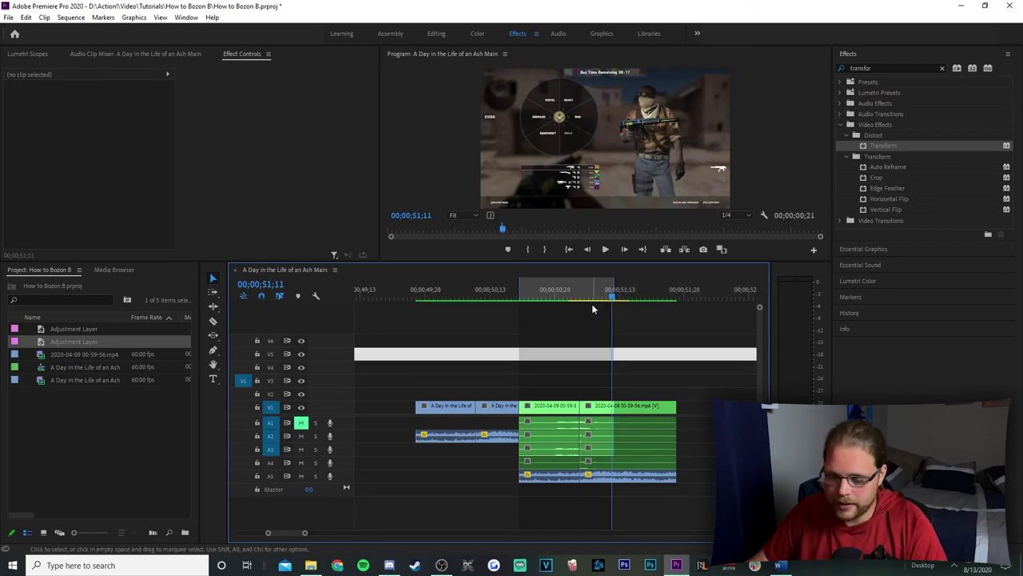
Extend the out point so the marked range lasts 00;00;00;25.
{"action": "key", "text": "Right"}
{"action": "key", "text": "Right"}
{"action": "key", "text": "Right"}
{"action": "key", "text": "Left"}
{"action": "key", "text": "Left"}
{"action": "key", "text": "Left"}
{"action": "left_click_drag", "start_coordinate": [611, 288], "coordinate": [631, 289]}
Place adjustment layers on V2, V3 and V4 spanning the marked range.
{"action": "left_click_drag", "start_coordinate": [77, 340], "coordinate": [425, 356]}
{"action": "left_click_drag", "start_coordinate": [506, 355], "coordinate": [602, 380]}
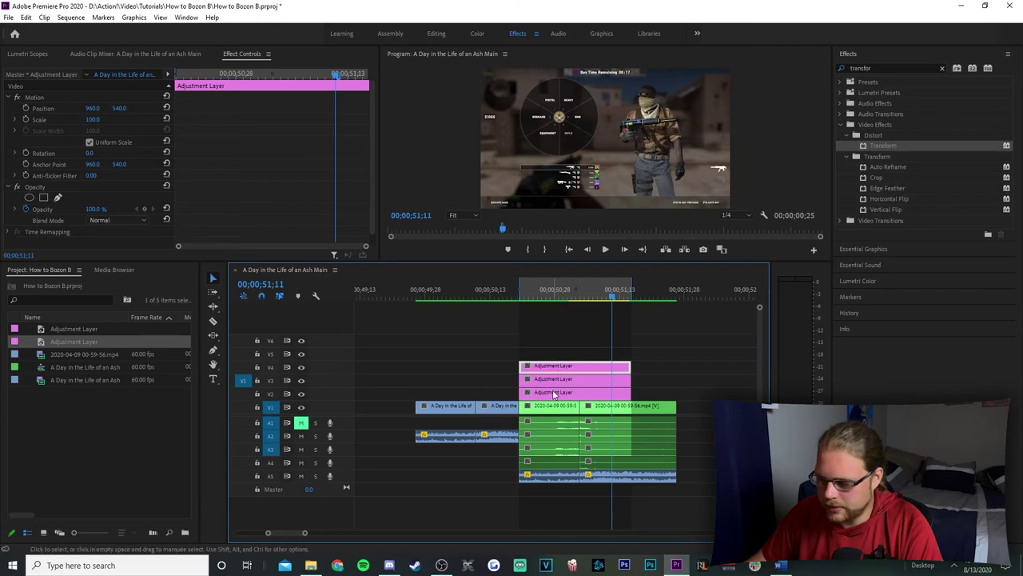
Shorten the V4 adjustment layer to a brief span after the cut and trim the V2 adjustment layer's start to the cut.
{"action": "left_click_drag", "start_coordinate": [521, 365], "coordinate": [622, 368]}
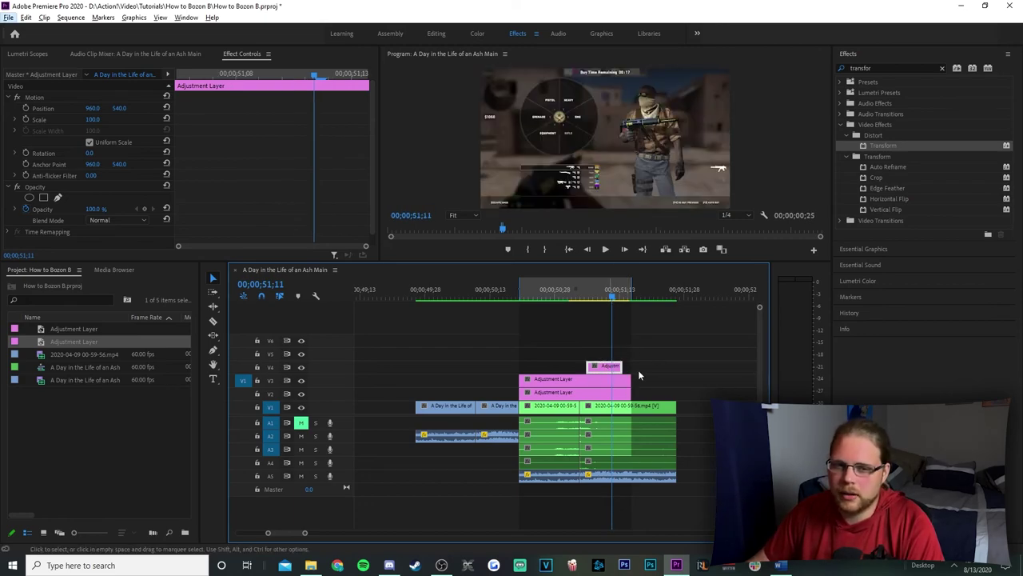
{"action": "left_click", "coordinate": [638, 370]}
{"action": "key", "text": "minus"}
{"action": "left_click_drag", "start_coordinate": [407, 391], "coordinate": [519, 392]}
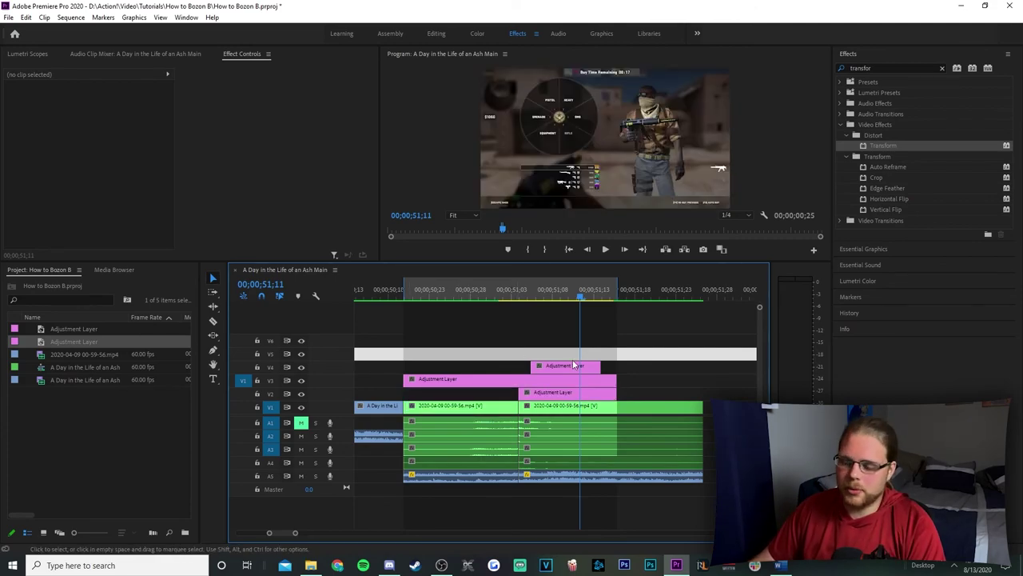
Find the VR Chromatic Aberrations video effect and apply it to the short V4 adjustment layer.
{"action": "left_click", "coordinate": [942, 68]}
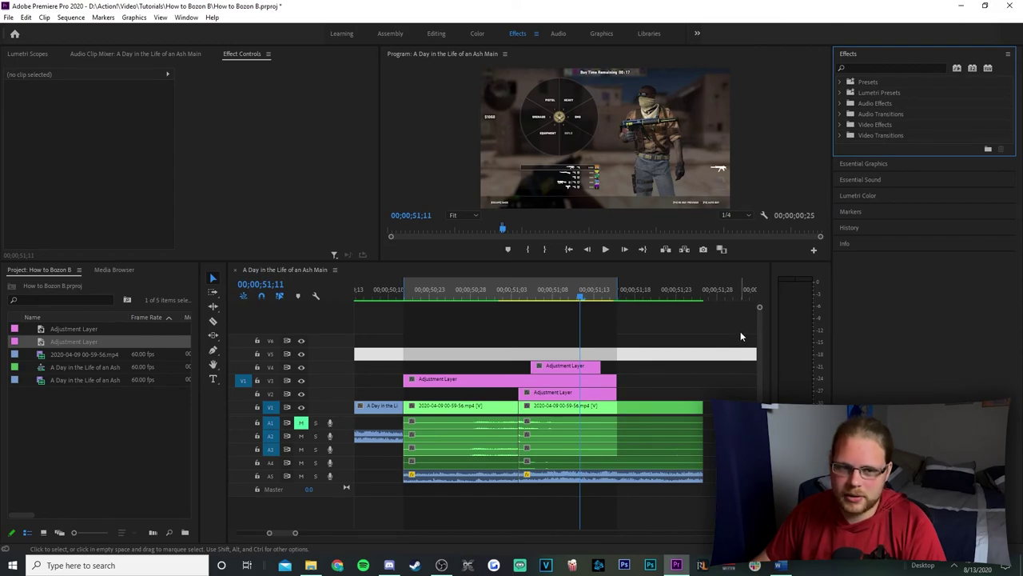
{"action": "left_click", "coordinate": [864, 68]}
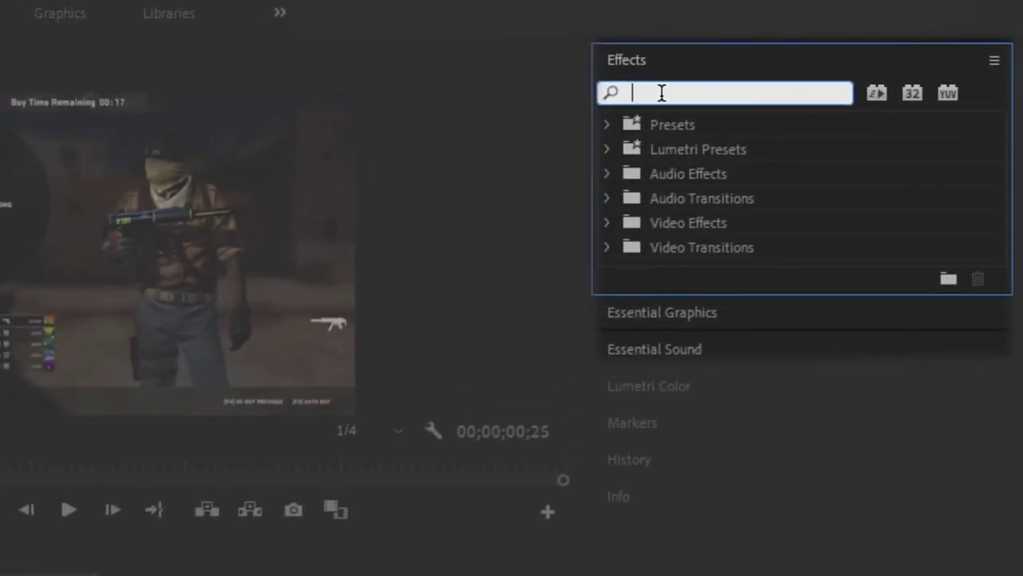
{"action": "type", "text": "vr chrom"}
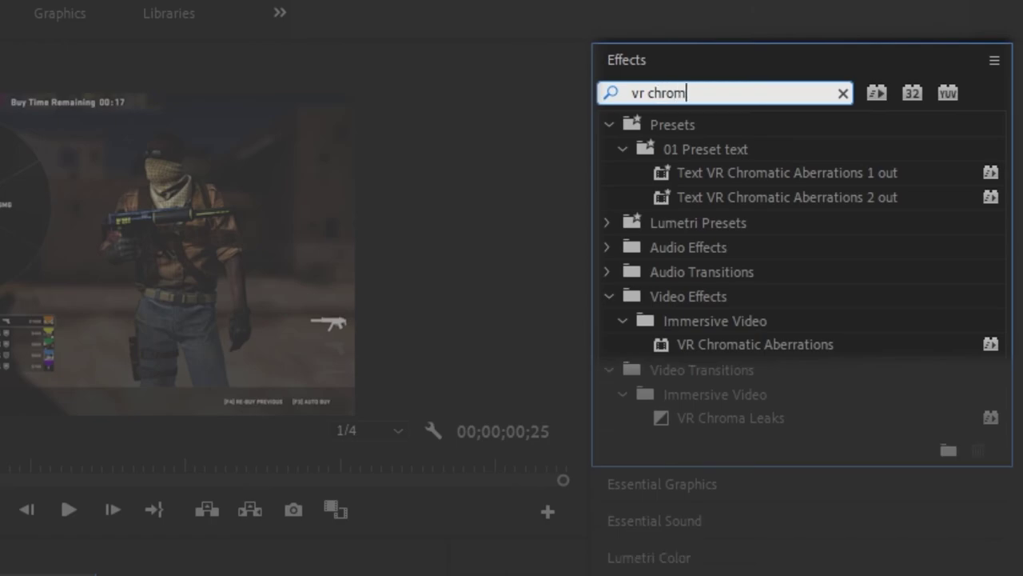
{"action": "left_click_drag", "start_coordinate": [787, 336], "coordinate": [32, 575]}
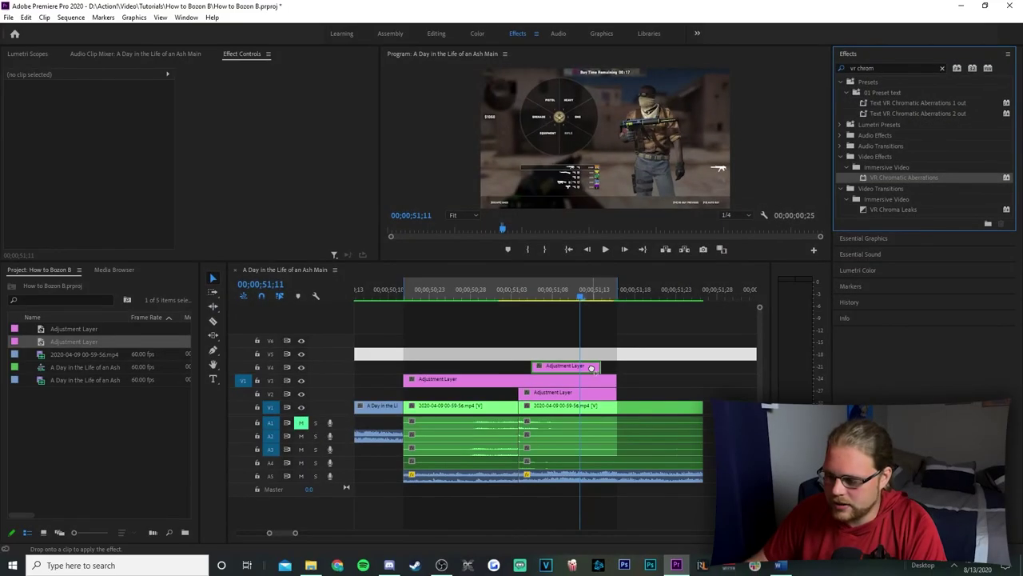
{"action": "left_click_drag", "start_coordinate": [591, 367], "coordinate": [592, 368]}
Apply the Twirl and Transform video effects to the V3 adjustment layer.
{"action": "left_click", "coordinate": [942, 68]}
{"action": "type", "text": "twirl"}
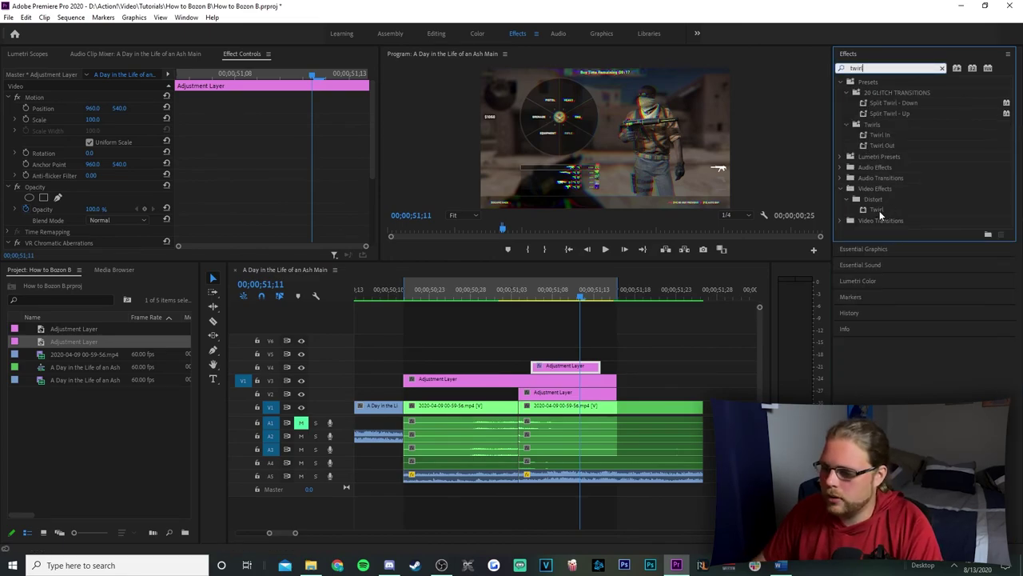
{"action": "left_click_drag", "start_coordinate": [877, 210], "coordinate": [500, 381]}
{"action": "left_click", "coordinate": [942, 68]}
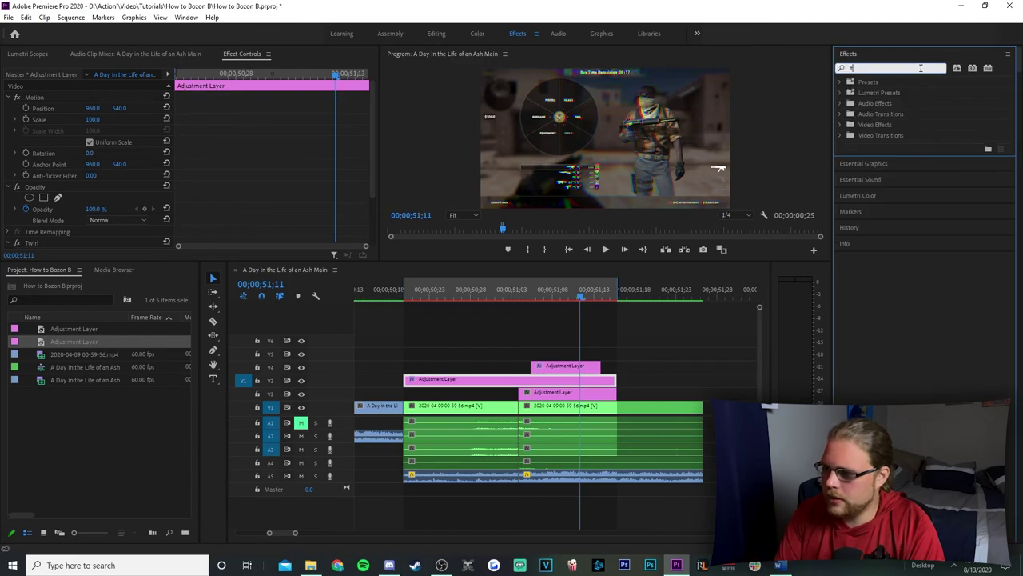
{"action": "type", "text": "transfor"}
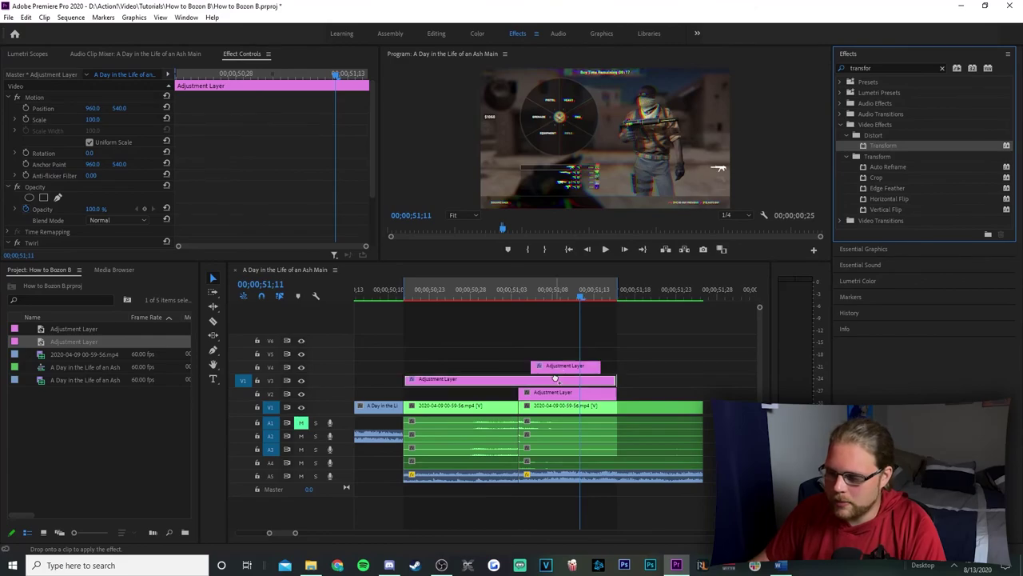
{"action": "left_click_drag", "start_coordinate": [555, 378], "coordinate": [557, 380]}
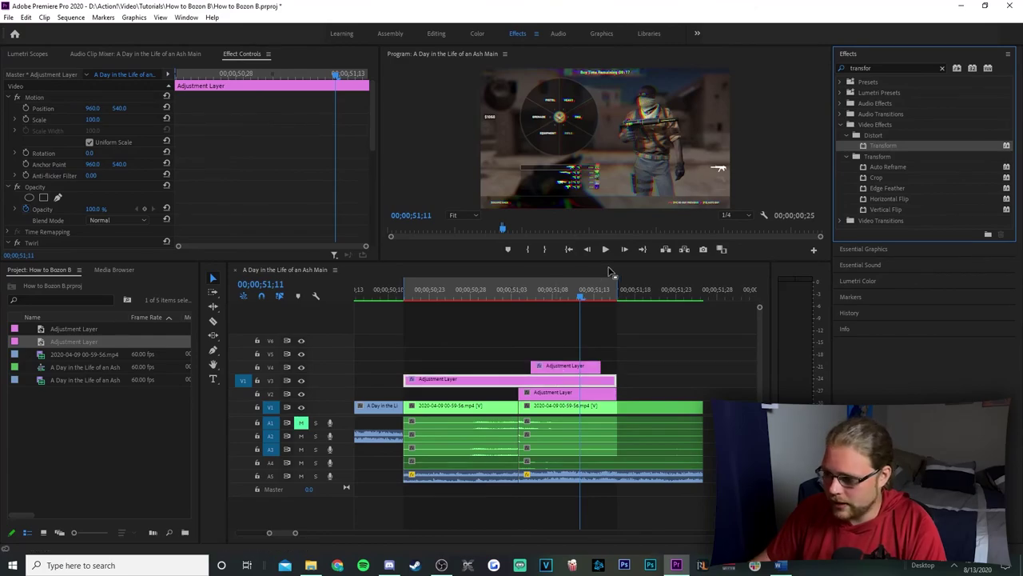
Apply the Replicate and Mirror video effects to the V2 adjustment layer.
{"action": "type", "text": "repli"}
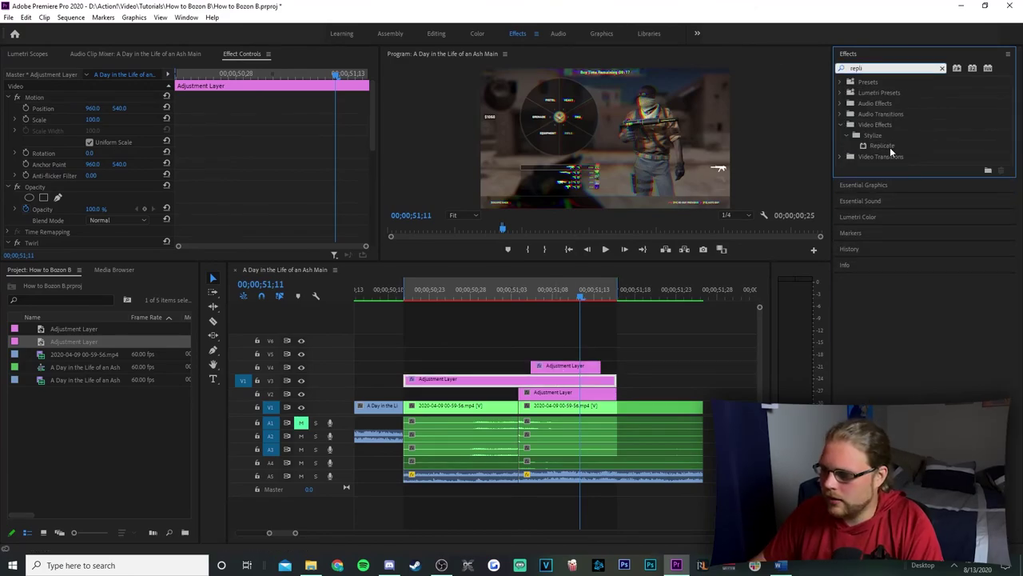
{"action": "left_click_drag", "start_coordinate": [890, 147], "coordinate": [550, 380]}
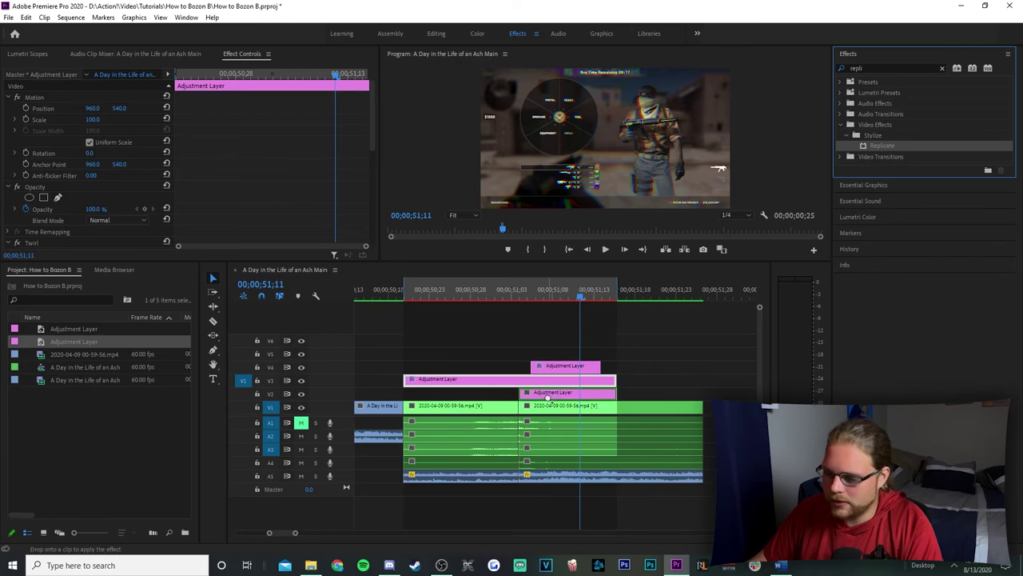
{"action": "left_click", "coordinate": [870, 67]}
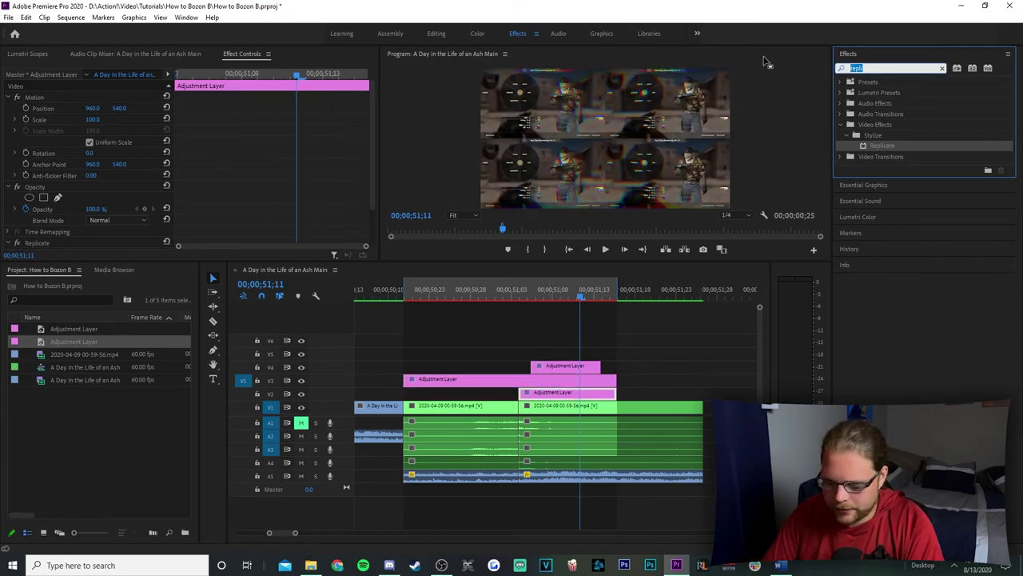
{"action": "type", "text": "mirror"}
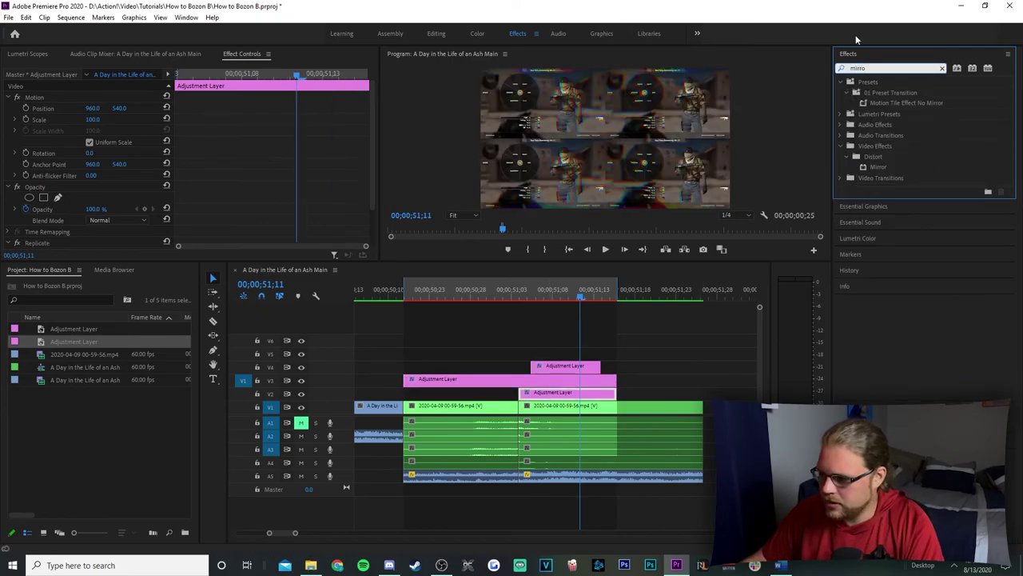
{"action": "left_click_drag", "start_coordinate": [878, 169], "coordinate": [593, 365]}
{"action": "left_click", "coordinate": [632, 336]}
{"action": "key", "text": "="}
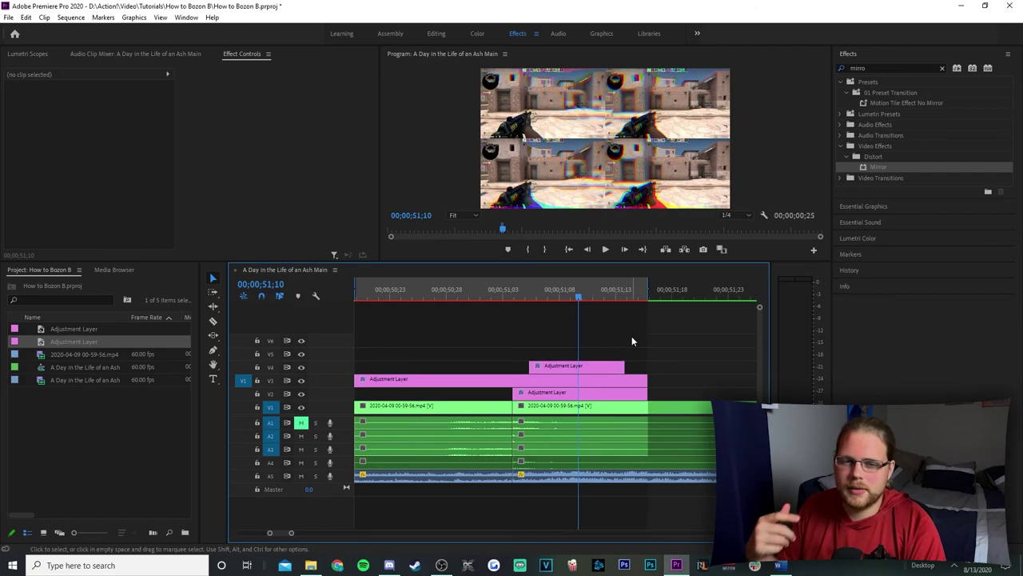
Start Aberration (Red) and Aberration (Blue) keyframes at 0 on the V4 adjustment layer's first frame, 00;00;51;05.
{"action": "left_click", "coordinate": [587, 370]}
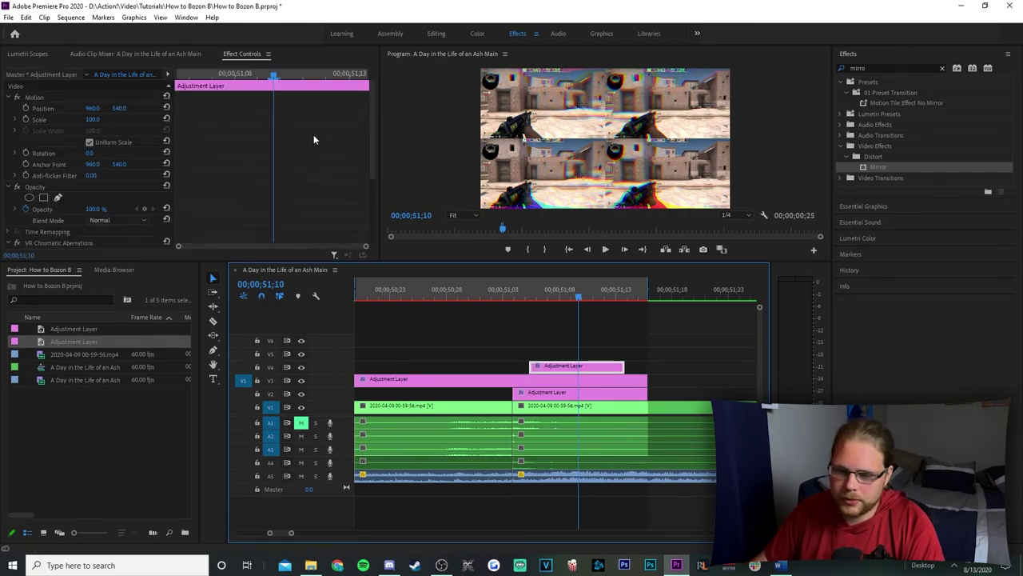
{"action": "scroll", "coordinate": [313, 135], "scroll_direction": "down", "scroll_amount": 4}
{"action": "left_click_drag", "start_coordinate": [276, 84], "coordinate": [175, 89]}
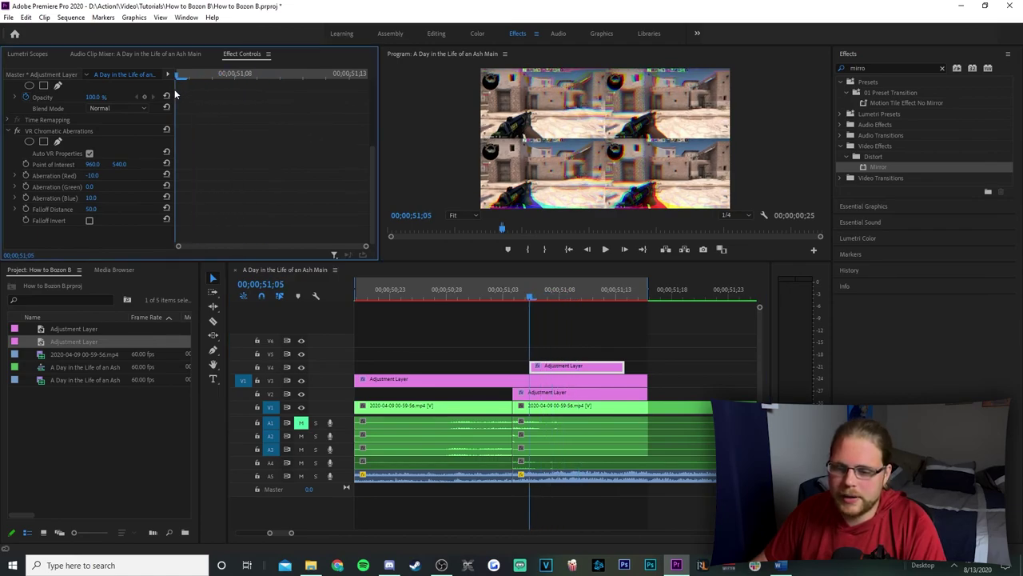
{"action": "left_click", "coordinate": [25, 175]}
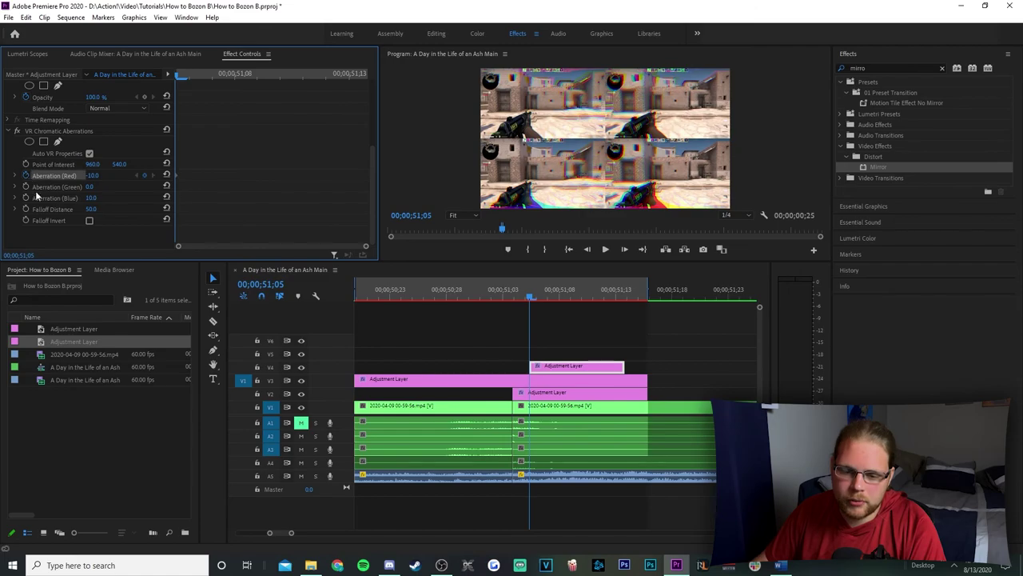
{"action": "left_click", "coordinate": [25, 197]}
{"action": "left_click", "coordinate": [94, 175]}
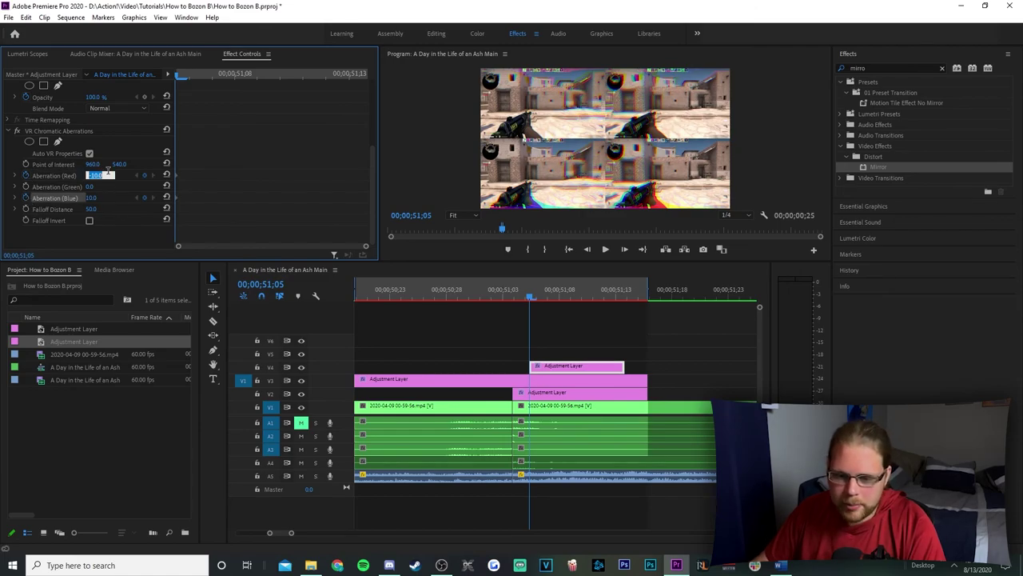
{"action": "type", "text": "0"}
{"action": "key", "text": "Return"}
{"action": "key", "text": "Tab"}
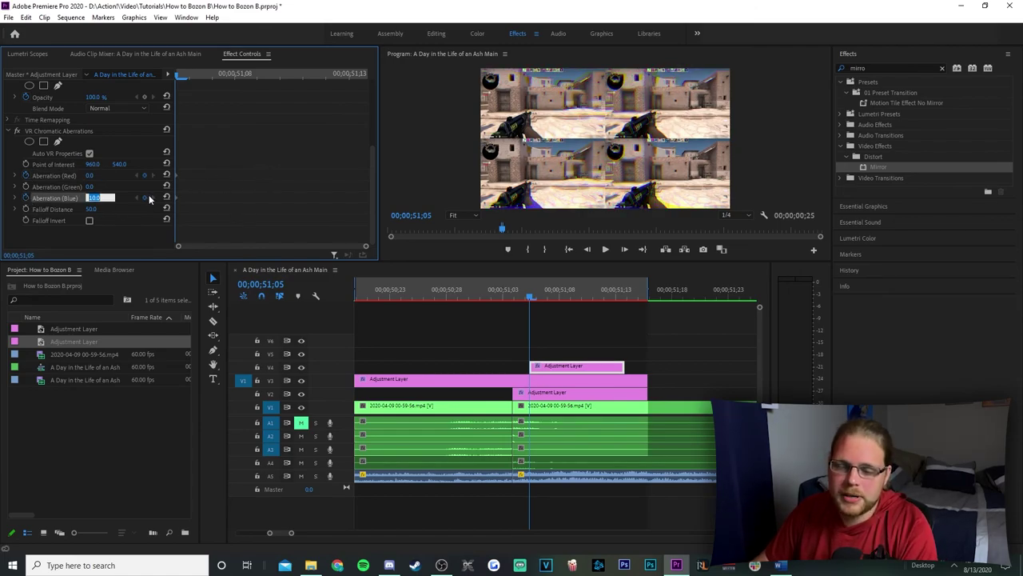
{"action": "type", "text": "0"}
{"action": "key", "text": "Return"}
Keyframe Aberration (Red) at -5 and Aberration (Blue) at 5 on 00;00;51;09.
{"action": "left_click", "coordinate": [575, 296]}
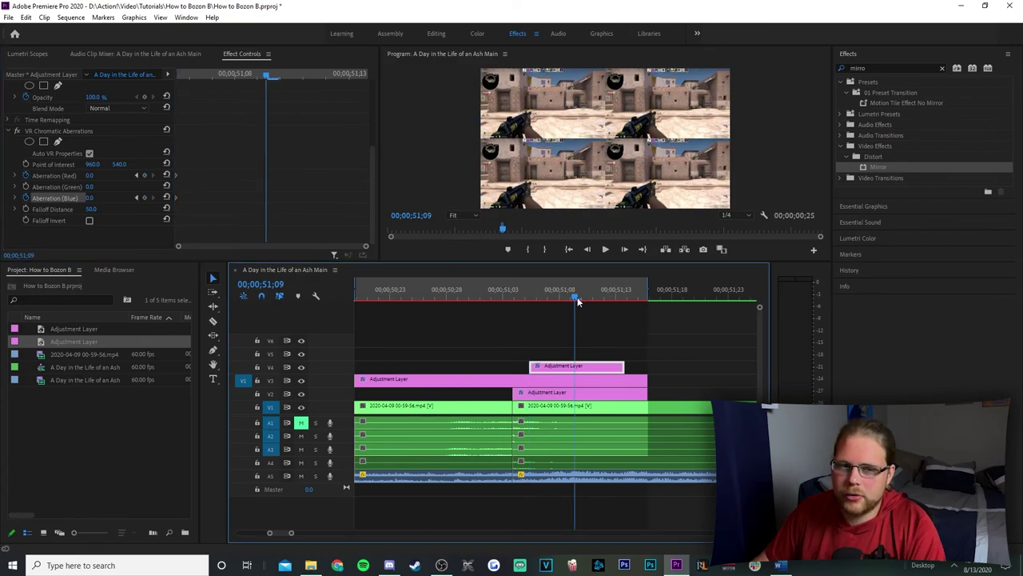
{"action": "left_click", "coordinate": [94, 175]}
{"action": "type", "text": "-5"}
{"action": "key", "text": "Return"}
{"action": "left_click", "coordinate": [92, 199]}
{"action": "type", "text": "5"}
{"action": "key", "text": "Return"}
Keyframe Aberration (Red) and Aberration (Blue) back to 0 at the layer's end, 00;00;51;14.
{"action": "left_click_drag", "start_coordinate": [265, 78], "coordinate": [367, 93]}
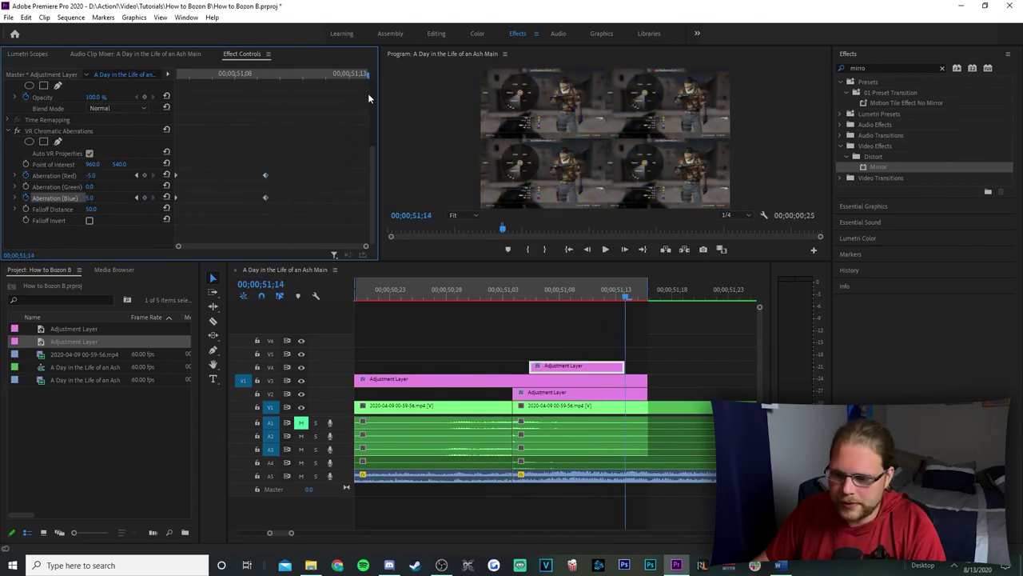
{"action": "left_click", "coordinate": [91, 175]}
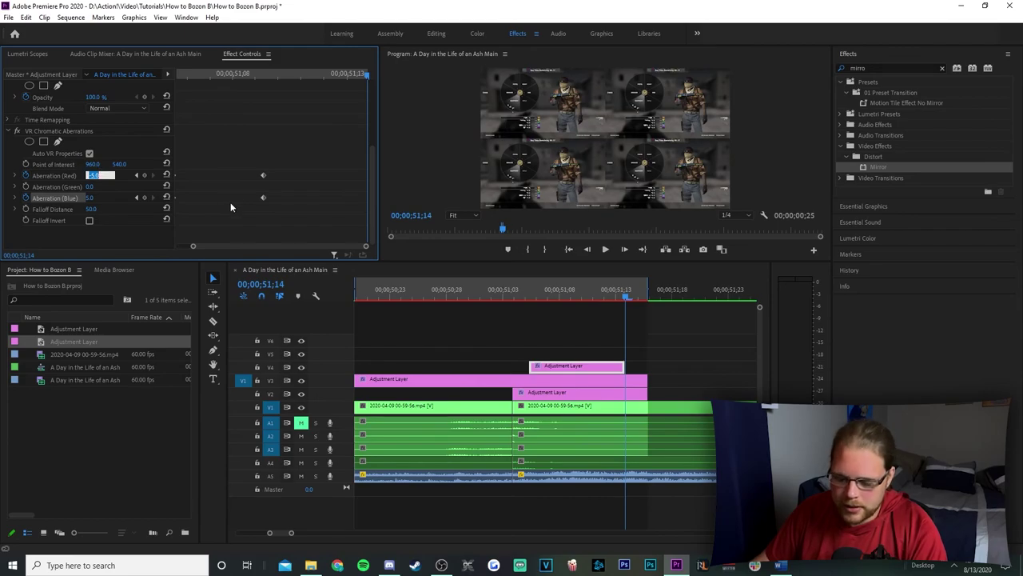
{"action": "type", "text": "0"}
{"action": "key", "text": "Return"}
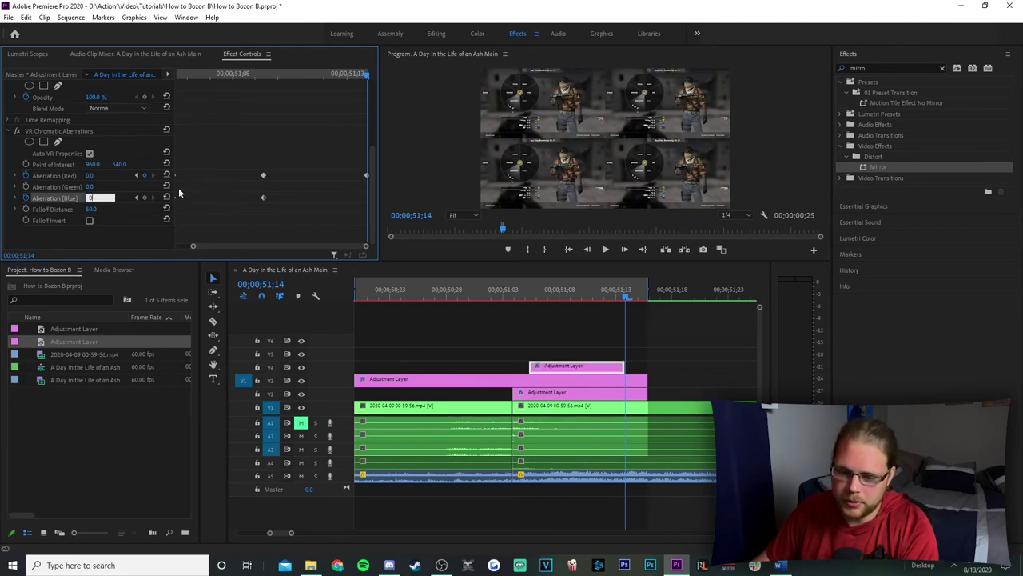
{"action": "left_click", "coordinate": [684, 373]}
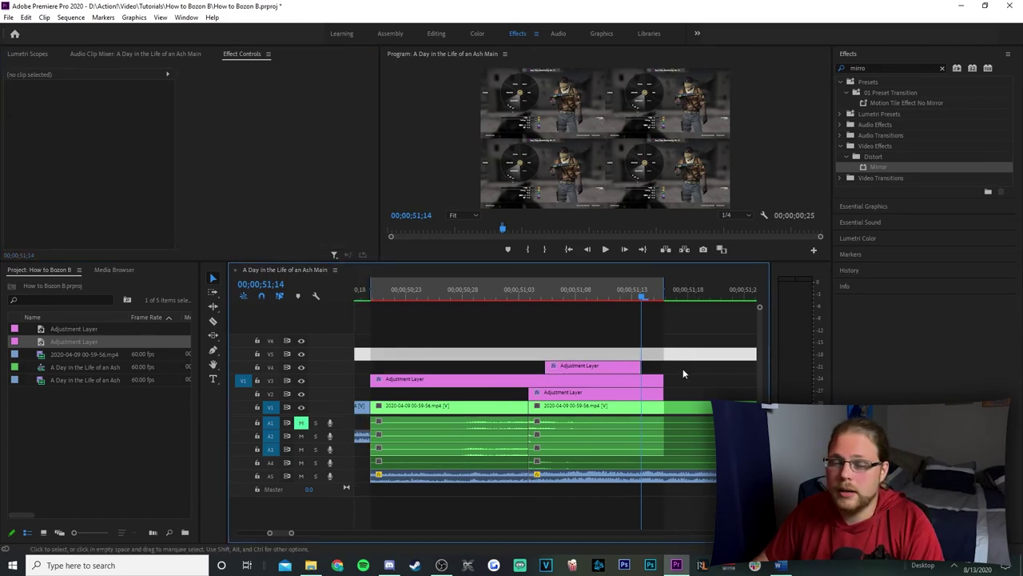
Set the Replicate effect's Count to 3 on the V2 adjustment layer.
{"action": "left_click", "coordinate": [589, 398]}
{"action": "scroll", "coordinate": [304, 177], "scroll_direction": "down", "scroll_amount": 2}
{"action": "scroll", "coordinate": [305, 180], "scroll_direction": "down", "scroll_amount": 2}
{"action": "left_click", "coordinate": [88, 168]}
{"action": "type", "text": "3"}
{"action": "key", "text": "Return"}
{"action": "scroll", "coordinate": [268, 171], "scroll_direction": "down", "scroll_amount": 2}
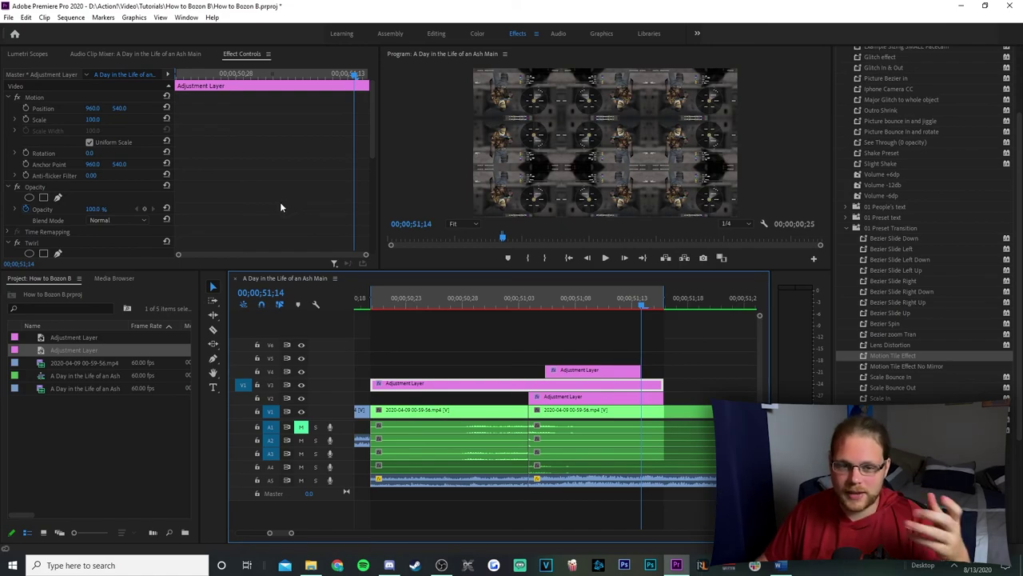
Start a Twirl Angle keyframe at -100 on the V3 adjustment layer at the cut, 00;00;51;04.
{"action": "left_click", "coordinate": [448, 355]}
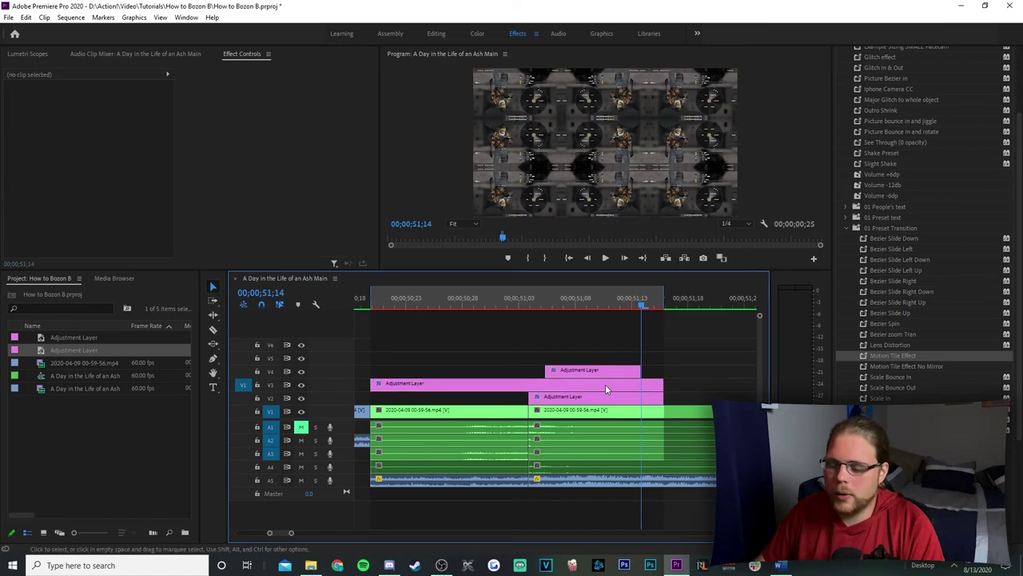
{"action": "left_click", "coordinate": [511, 385]}
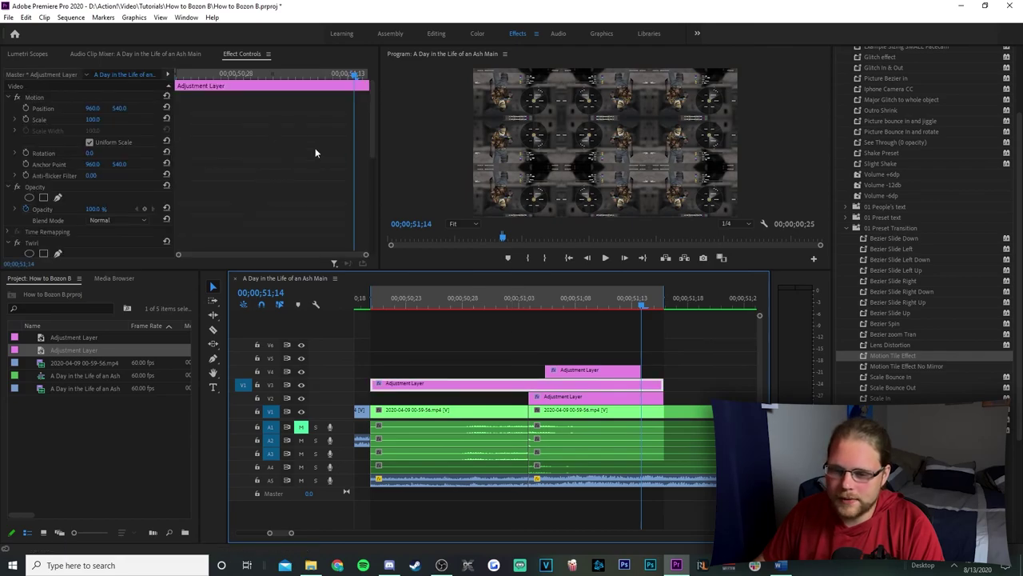
{"action": "scroll", "coordinate": [312, 149], "scroll_direction": "down", "scroll_amount": 3}
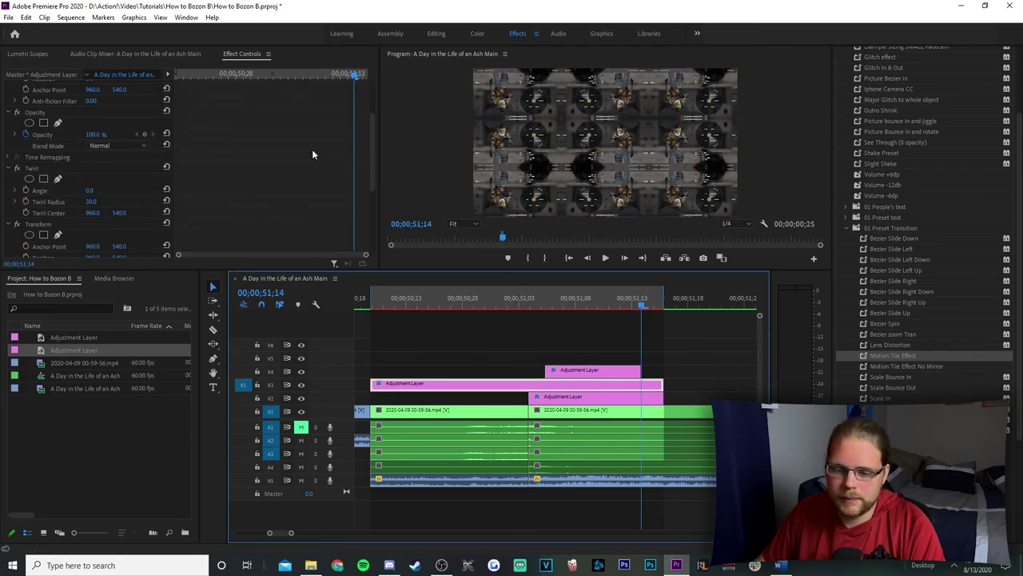
{"action": "left_click_drag", "start_coordinate": [643, 307], "coordinate": [528, 307]}
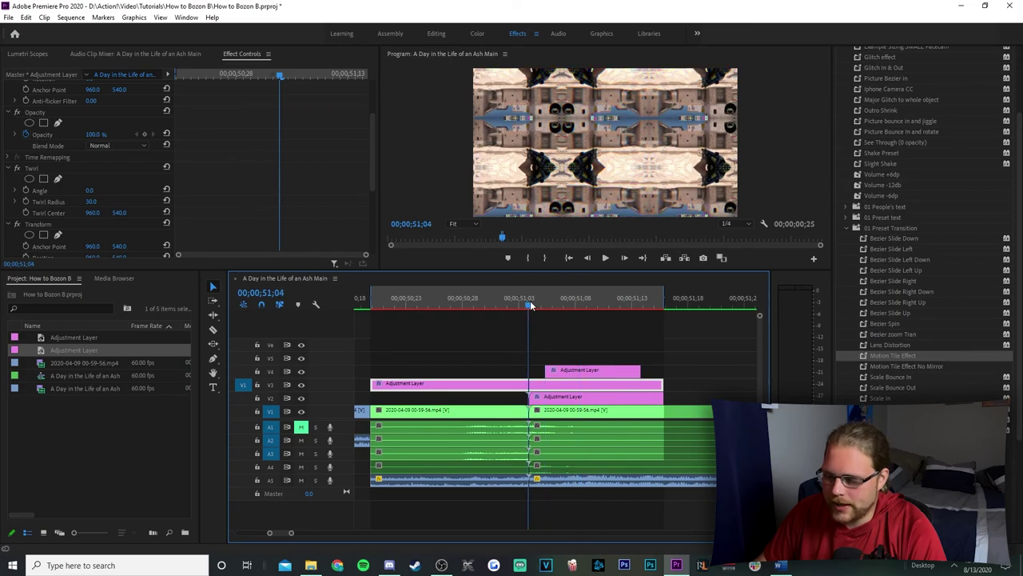
{"action": "left_click", "coordinate": [112, 192]}
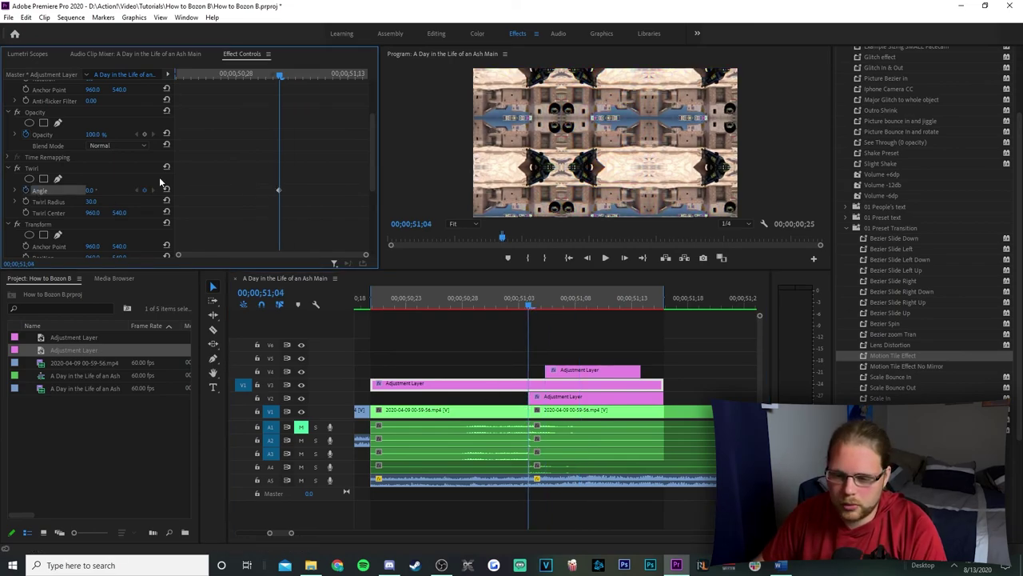
{"action": "left_click", "coordinate": [97, 192]}
{"action": "type", "text": "-100"}
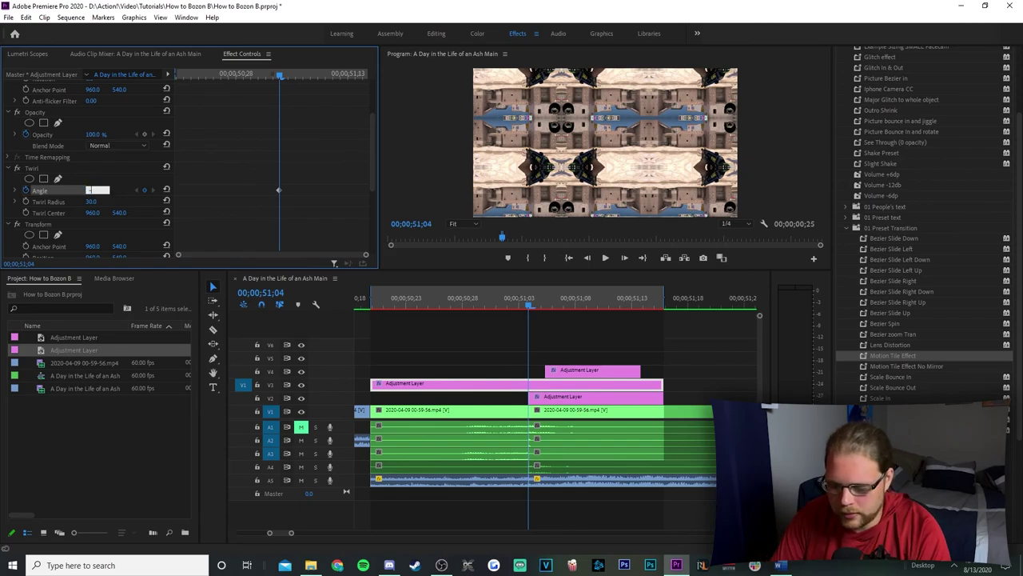
{"action": "key", "text": "Return"}
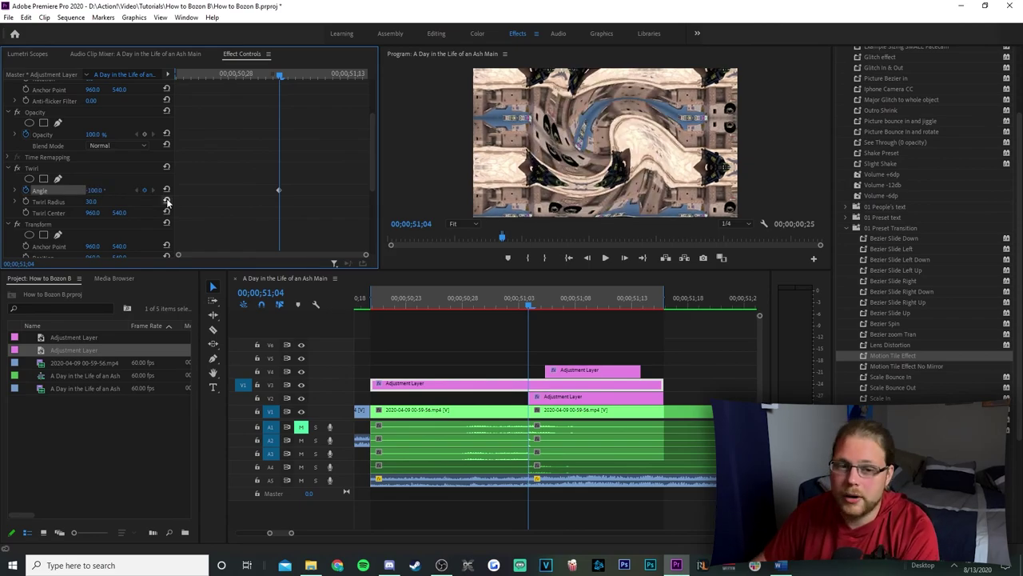
Keyframe the Twirl Angle at 50 one frame after the -100 keyframe.
{"action": "key", "text": "Right"}
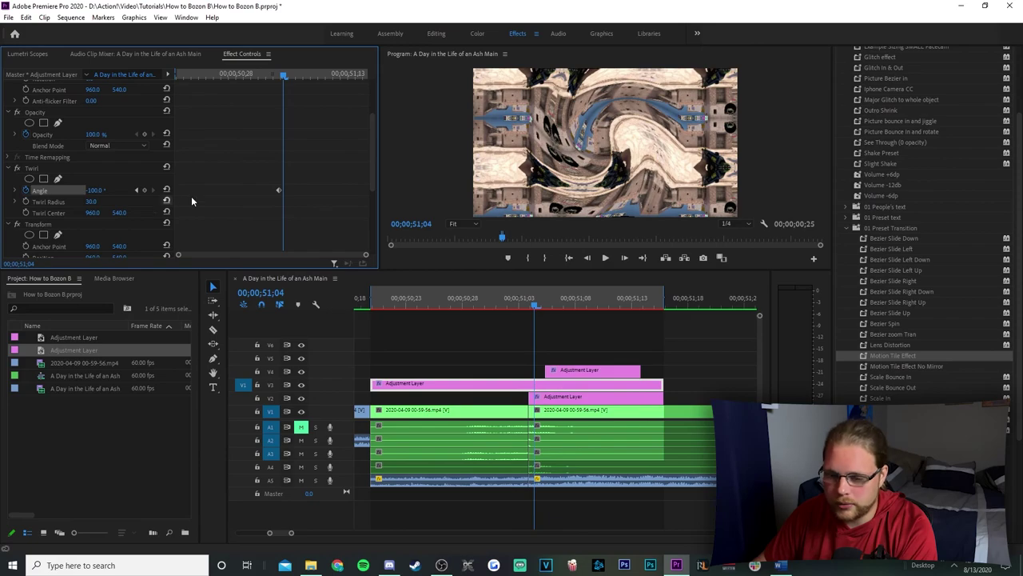
{"action": "left_click", "coordinate": [100, 190]}
{"action": "type", "text": "50"}
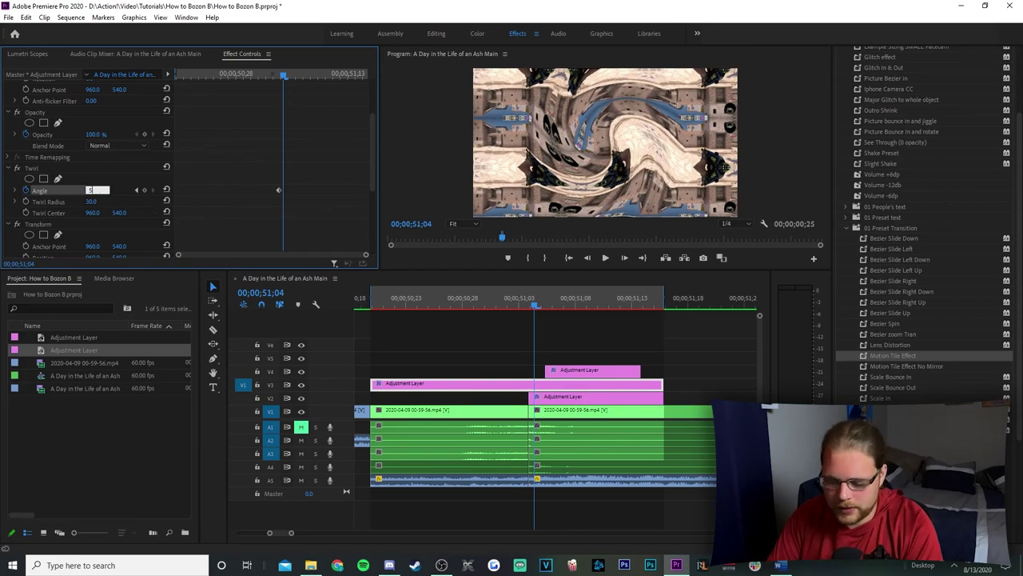
{"action": "key", "text": "Return"}
Keyframe the Twirl Angle at 0 at the layer's end, 00;00;51;16, and before the cut at 00;00;50;26.
{"action": "left_click_drag", "start_coordinate": [284, 74], "coordinate": [370, 88]}
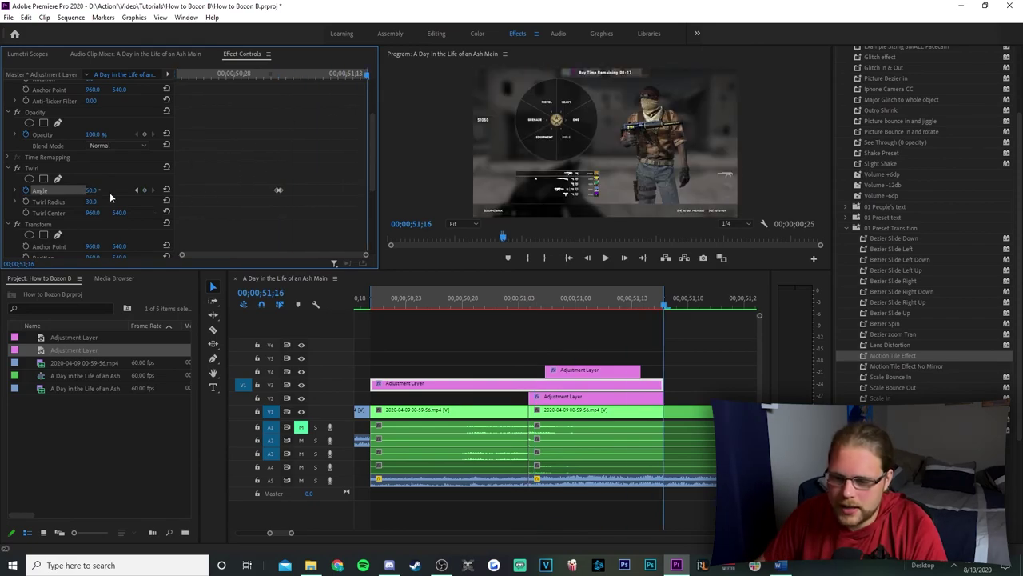
{"action": "left_click", "coordinate": [166, 190]}
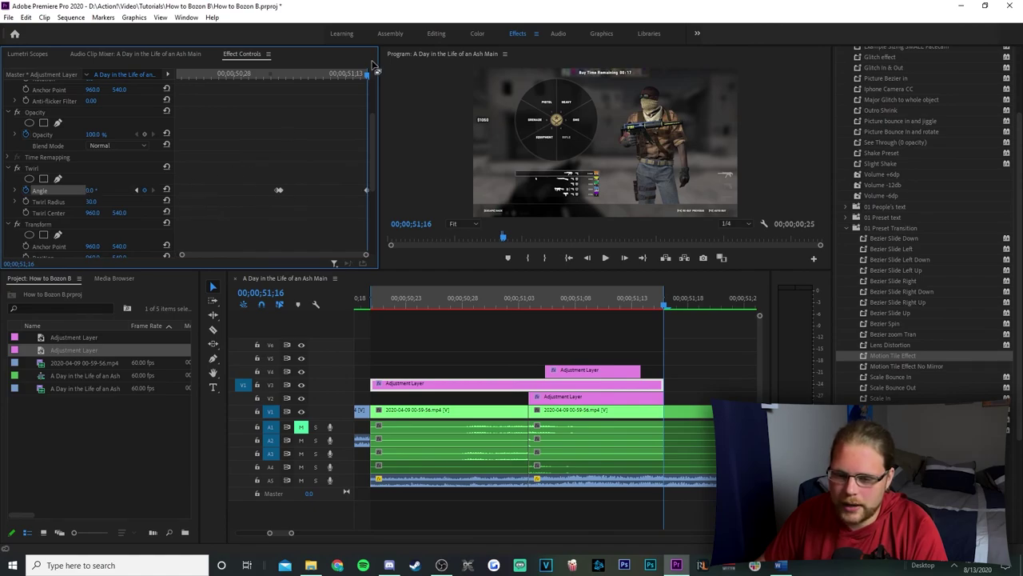
{"action": "left_click_drag", "start_coordinate": [368, 78], "coordinate": [223, 81]}
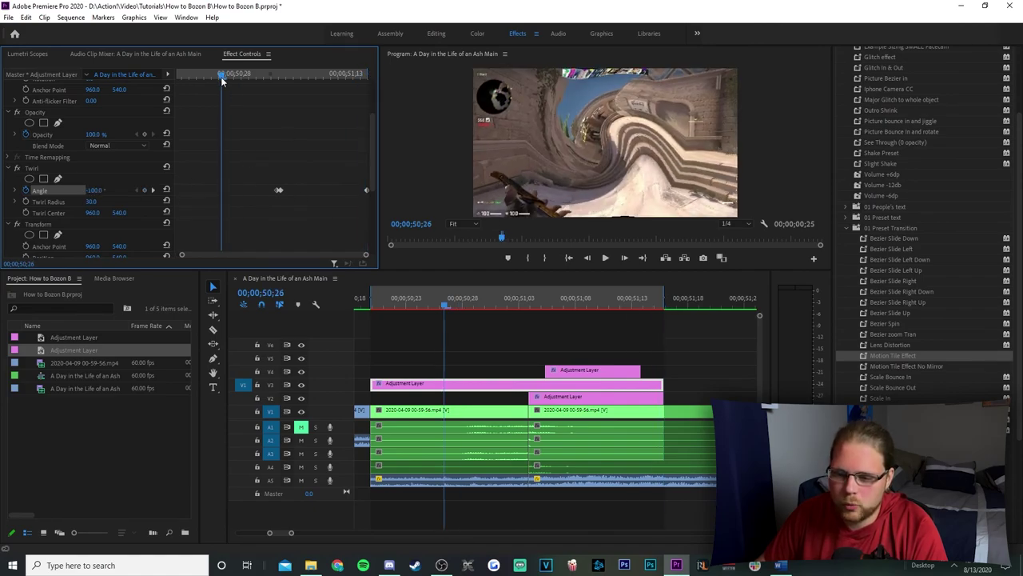
{"action": "left_click", "coordinate": [167, 190]}
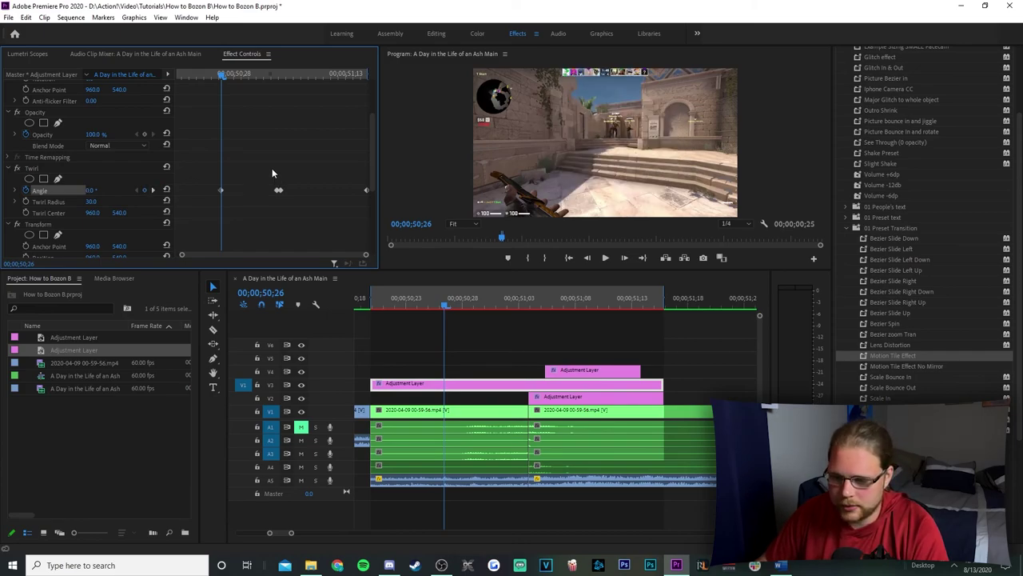
Give the Twirl Angle keyframes Bezier interpolation and steepen the curve going into the -100 keyframe and out of the 50 keyframe.
{"action": "left_click", "coordinate": [17, 191]}
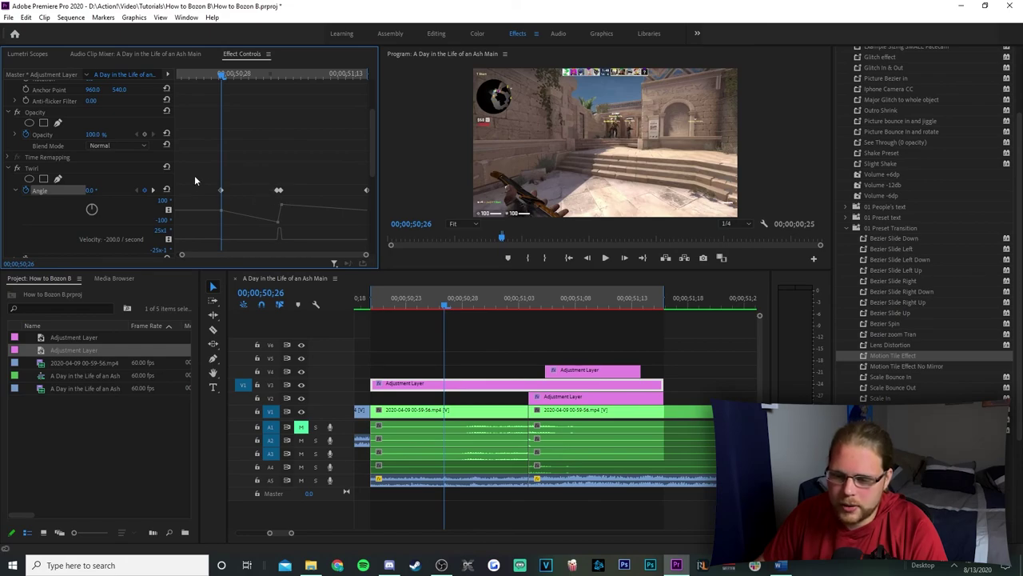
{"action": "right_click", "coordinate": [278, 192]}
{"action": "left_click", "coordinate": [327, 294]}
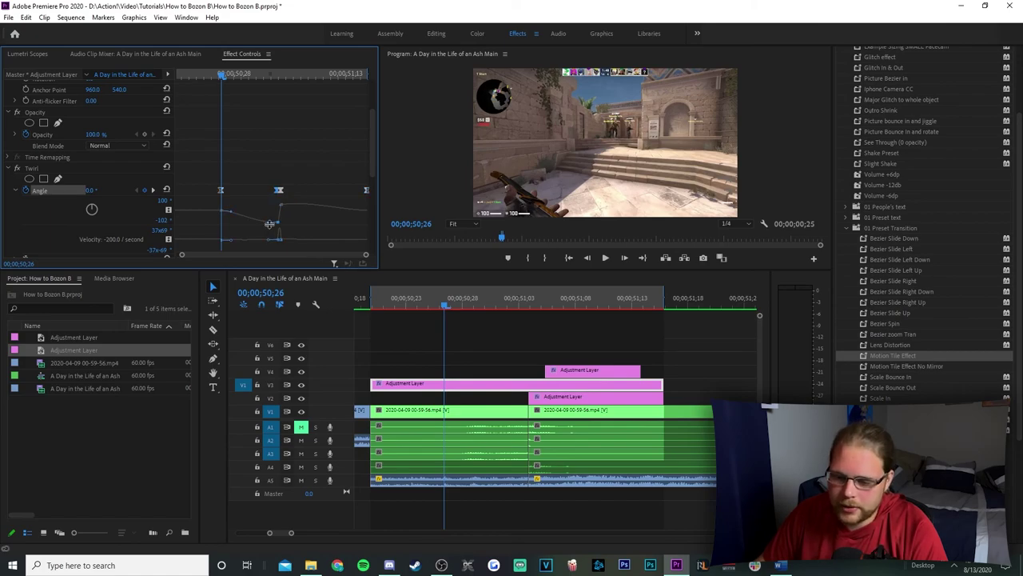
{"action": "scroll", "coordinate": [275, 176], "scroll_direction": "down", "scroll_amount": 1}
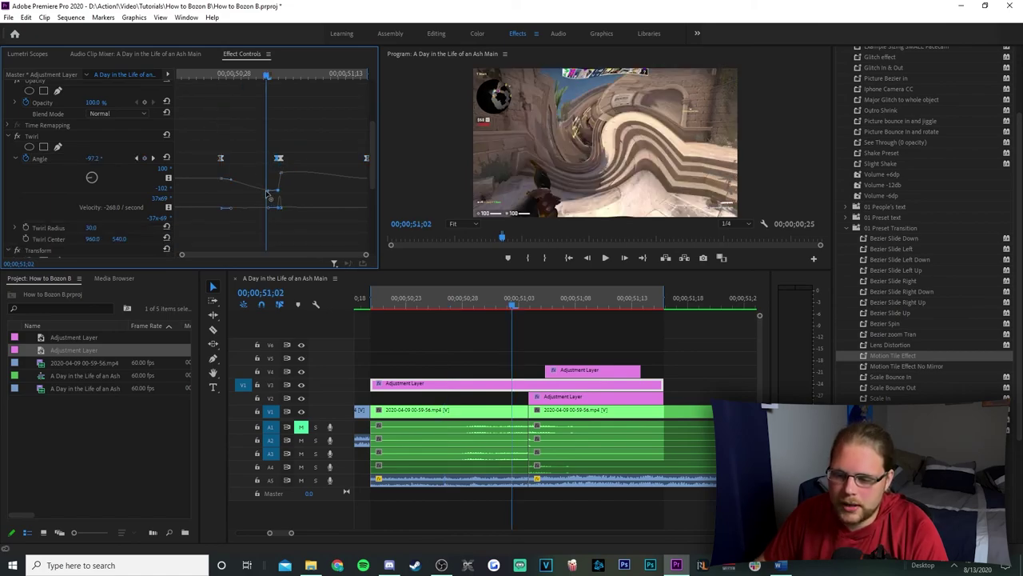
{"action": "left_click_drag", "start_coordinate": [270, 195], "coordinate": [277, 197]}
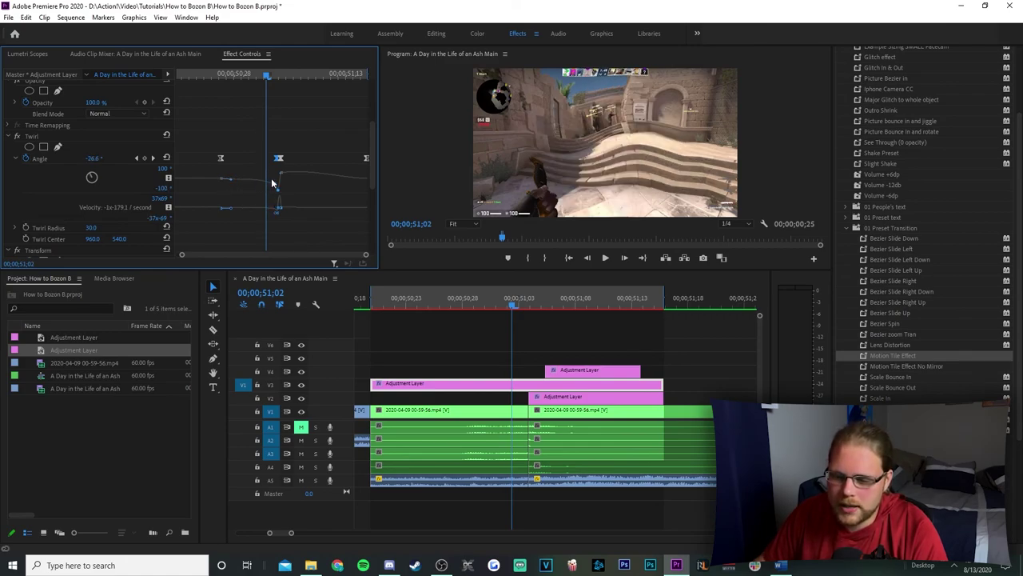
{"action": "left_click", "coordinate": [280, 159]}
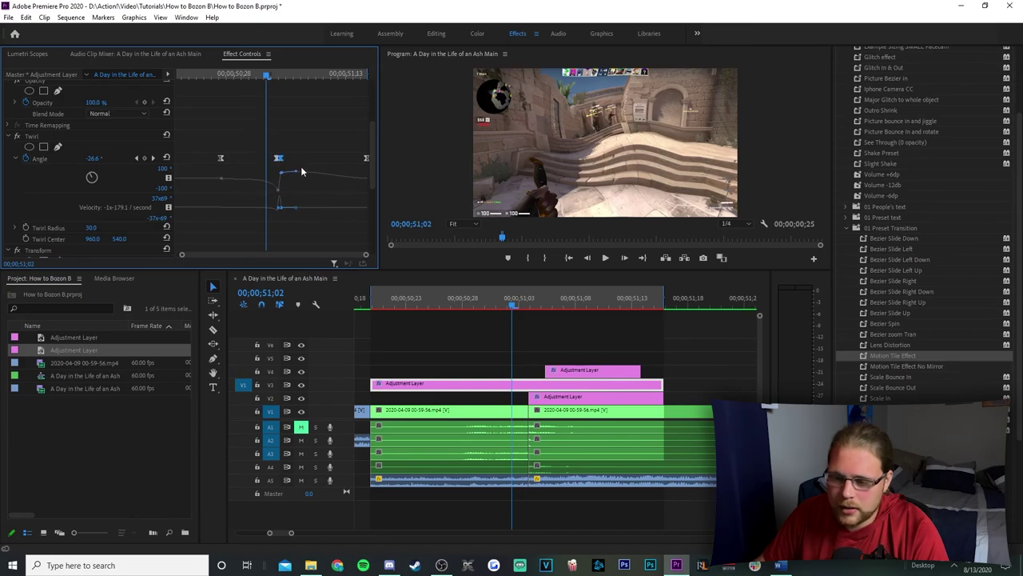
{"action": "mouse_move", "coordinate": [297, 175]}
{"action": "left_mouse_down"}
{"action": "mouse_move", "coordinate": [286, 179]}
{"action": "mouse_move", "coordinate": [294, 181]}
{"action": "left_mouse_up"}
{"action": "key", "text": "Right"}
{"action": "key", "text": "Right"}
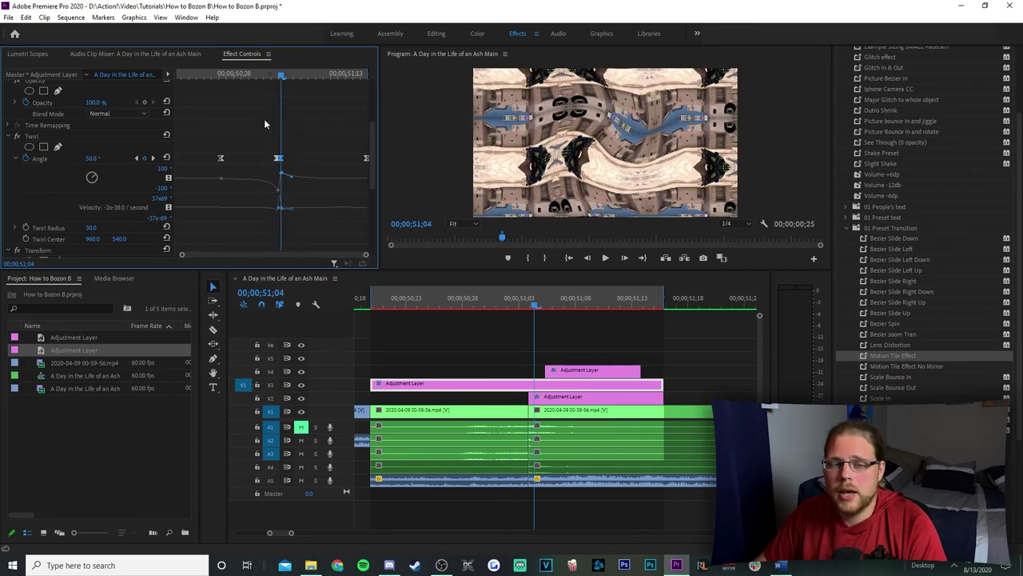
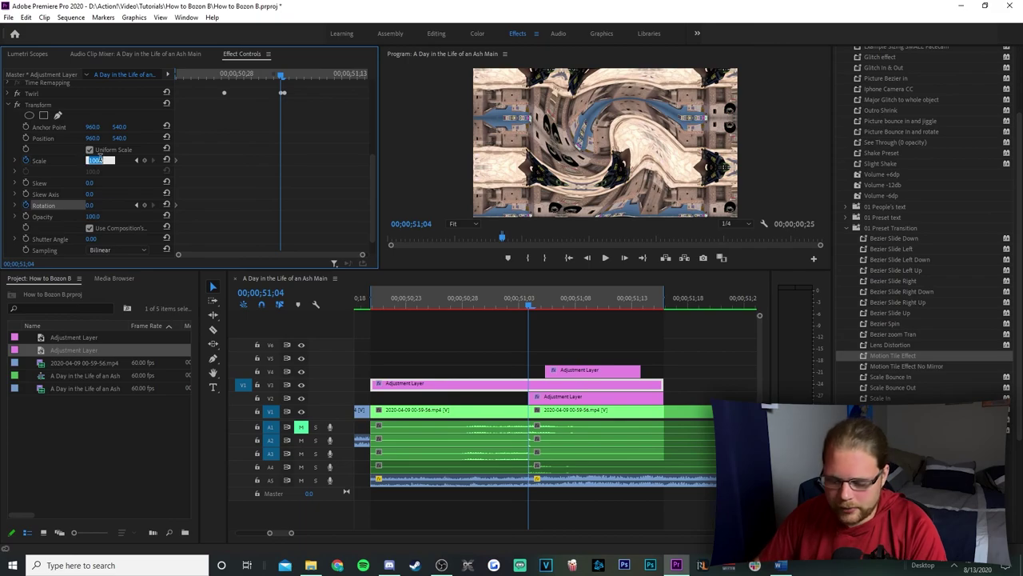
Keyframe the Transform effect's Scale at 400 and Rotation at -5 on 00;00;51;04.
{"action": "key", "text": "Return"}
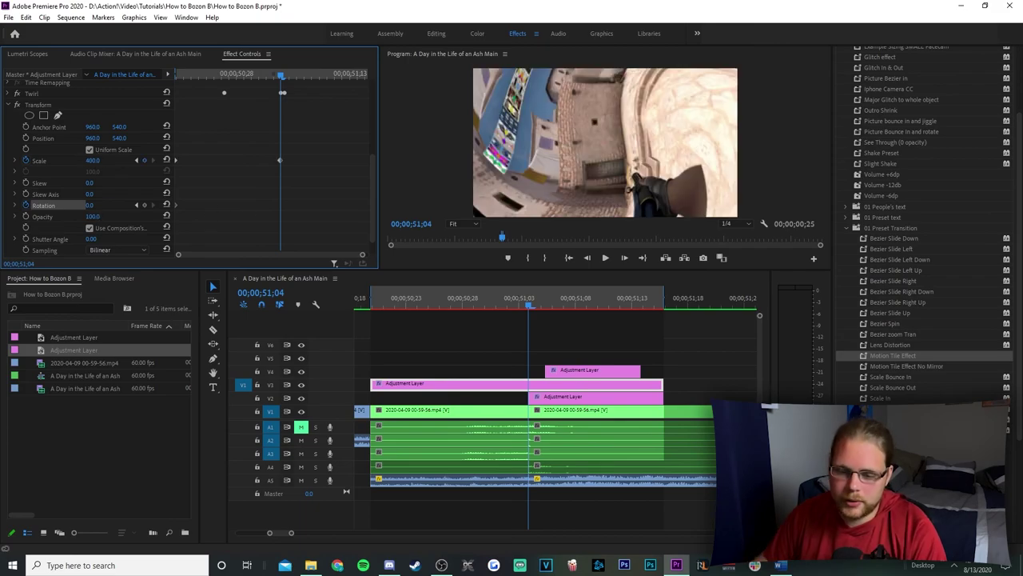
{"action": "type", "text": "-5"}
{"action": "key", "text": "Return"}
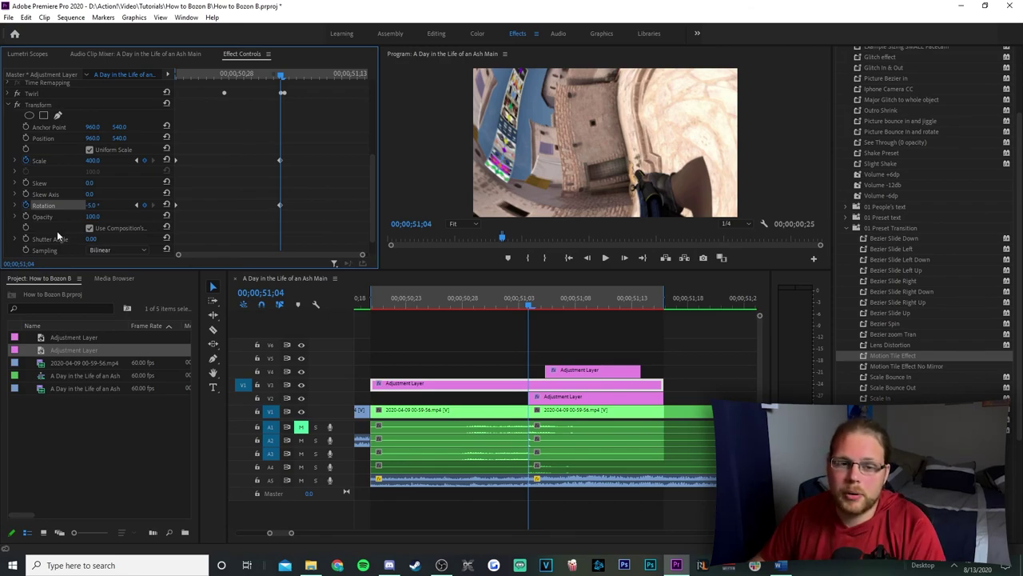
Keyframe Transform's Shutter Angle at 360 on 00;00;51;04 with Use Composition's Shutter Angle off there and on at 00;00;51;03.
{"action": "left_click", "coordinate": [27, 238]}
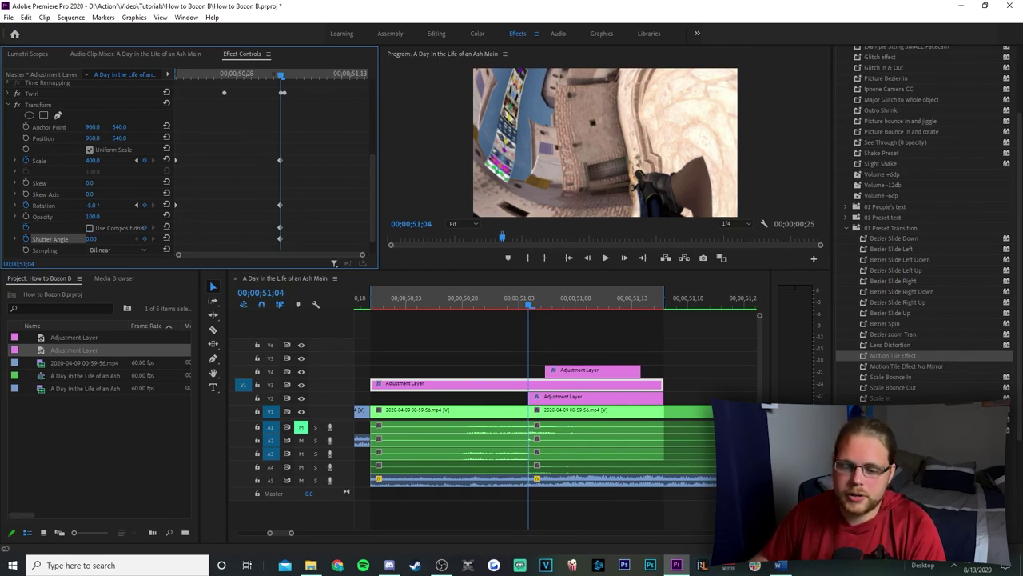
{"action": "left_click_drag", "start_coordinate": [90, 238], "coordinate": [217, 180]}
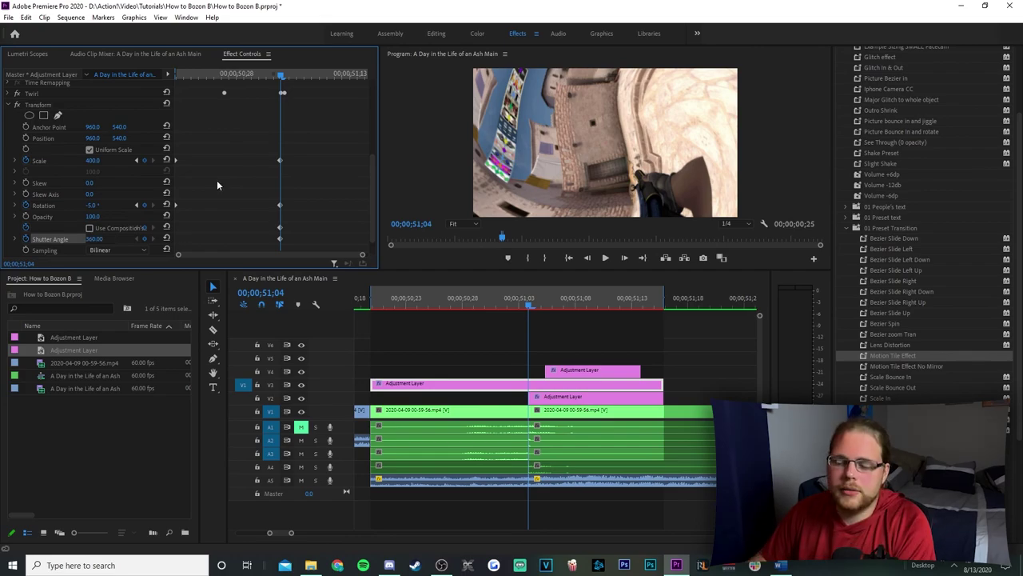
{"action": "key", "text": "Left"}
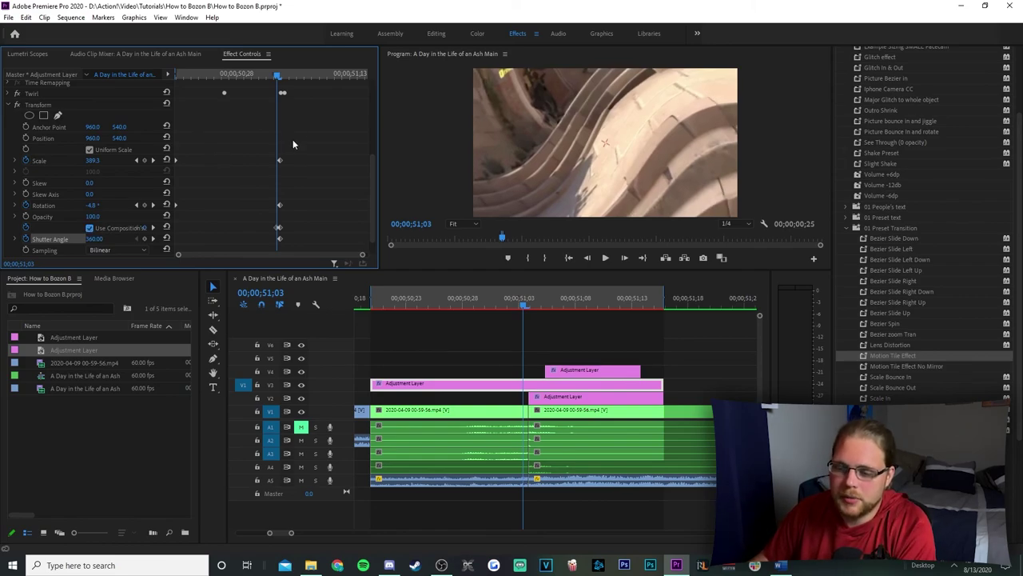
Keyframe Transform's Scale at 700 and Rotation at 90 one frame after the 400 Scale keyframe.
{"action": "key", "text": "Right"}
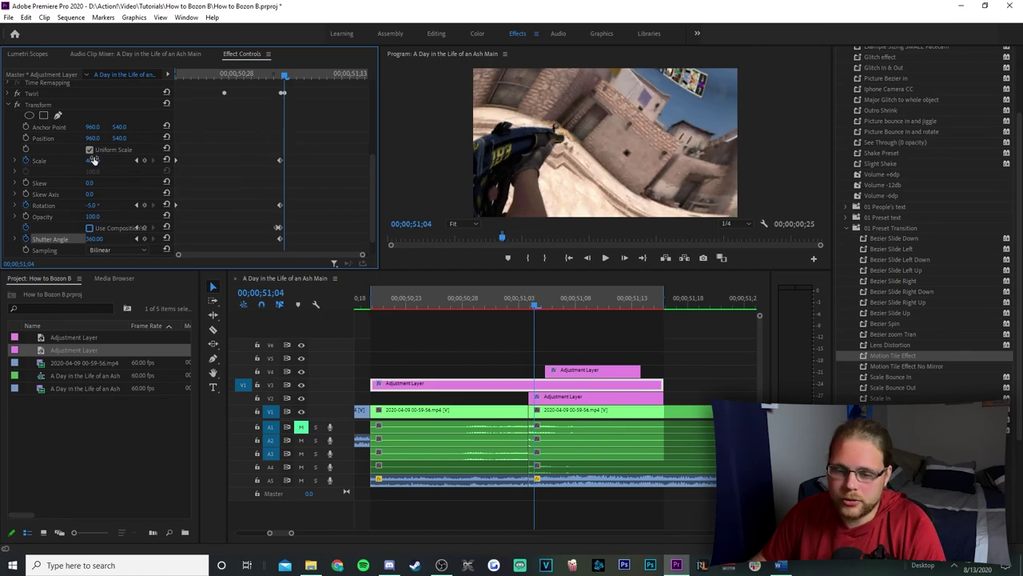
{"action": "left_click", "coordinate": [93, 160]}
{"action": "type", "text": "700"}
{"action": "left_click", "coordinate": [96, 204]}
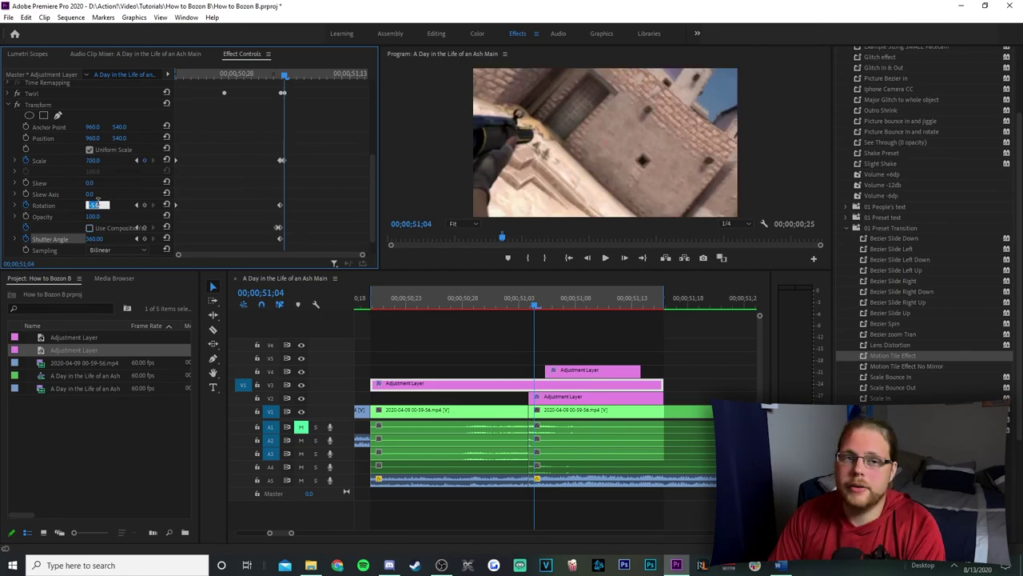
{"action": "key", "text": "ctrl+z"}
{"action": "left_click", "coordinate": [276, 86]}
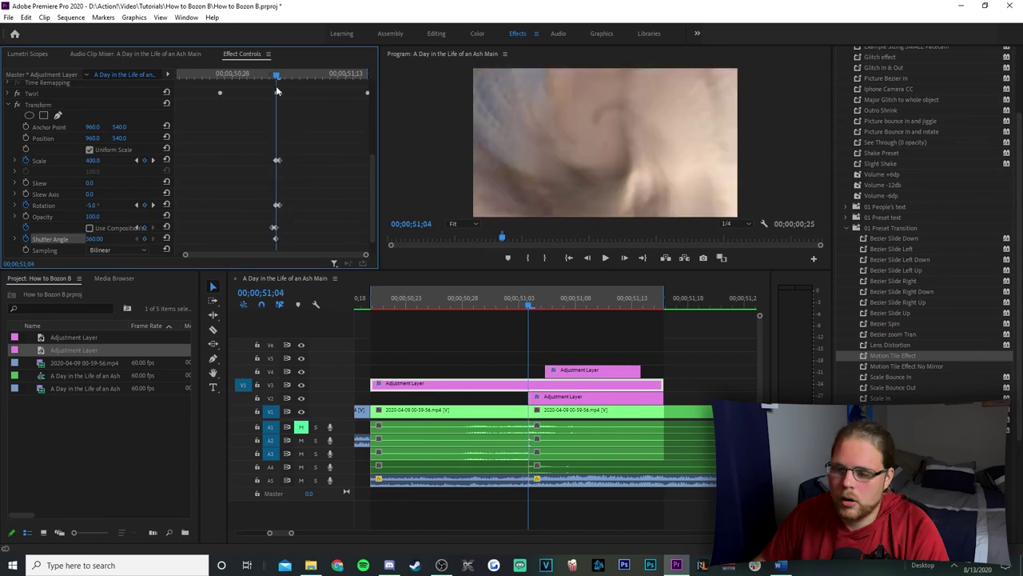
Keyframe Transform's Scale at 300 at the V3 adjustment layer's end, 00;00;51;16, and open its Rotation value for editing.
{"action": "left_click_drag", "start_coordinate": [276, 90], "coordinate": [367, 100]}
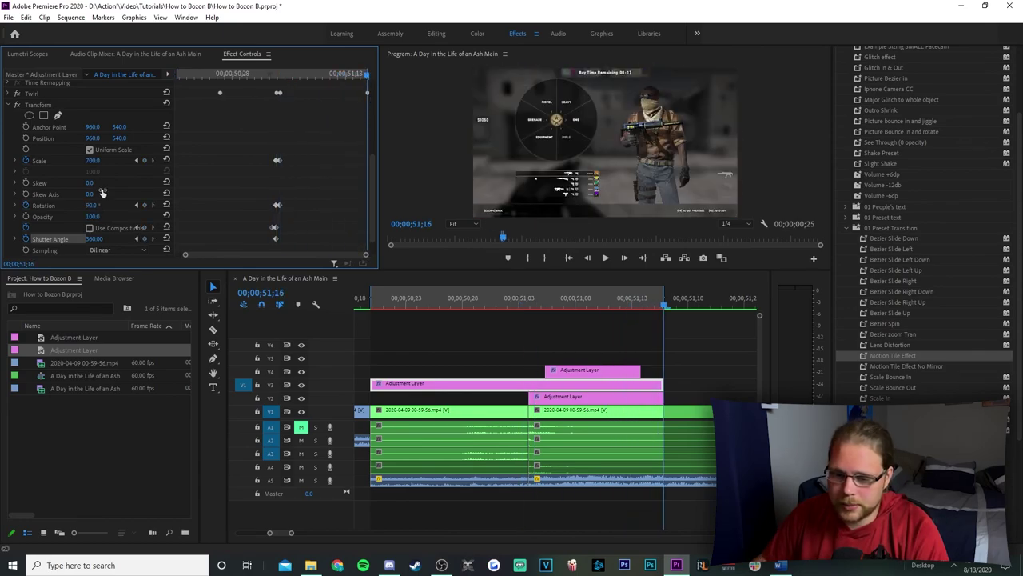
{"action": "type", "text": "300"}
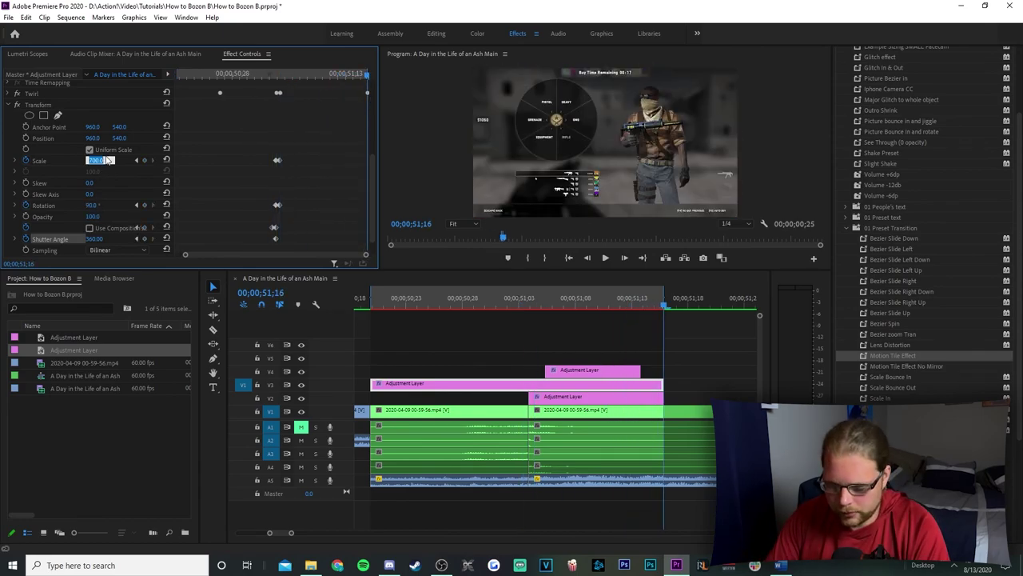
{"action": "key", "text": "Return"}
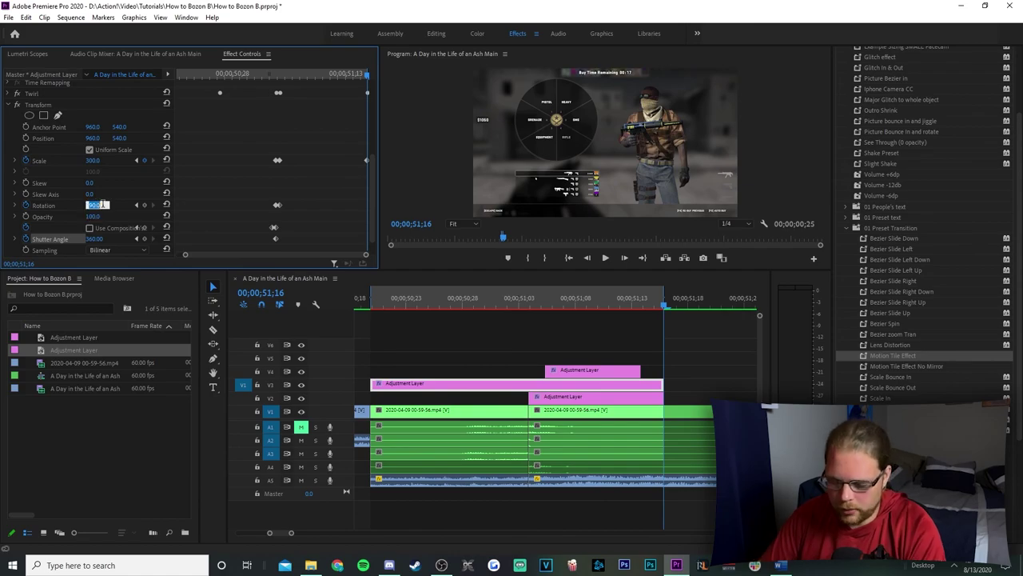
Keyframe Transform's Scale at 280 and Rotation at -2 on 00;00;51;09.
{"action": "left_click_drag", "start_coordinate": [365, 74], "coordinate": [320, 81]}
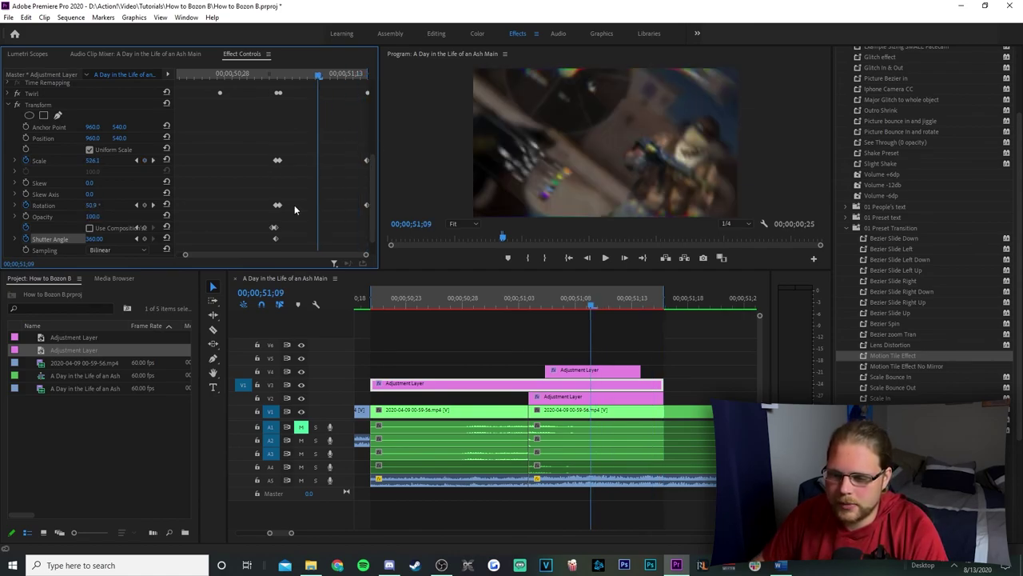
{"action": "left_click", "coordinate": [96, 161]}
{"action": "type", "text": "280"}
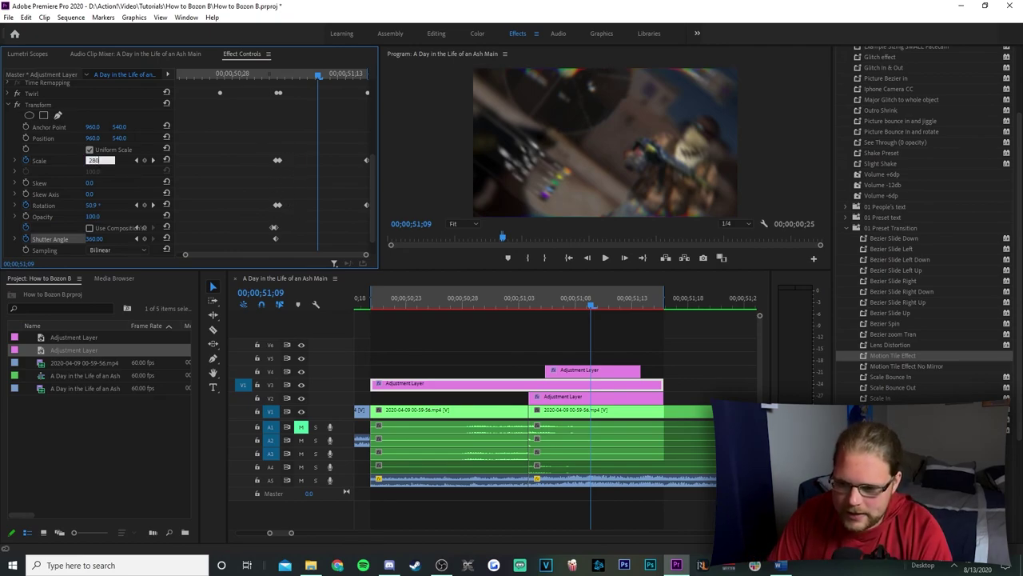
{"action": "key", "text": "Return"}
{"action": "left_click", "coordinate": [96, 205]}
{"action": "type", "text": "-20"}
{"action": "key", "text": "Return"}
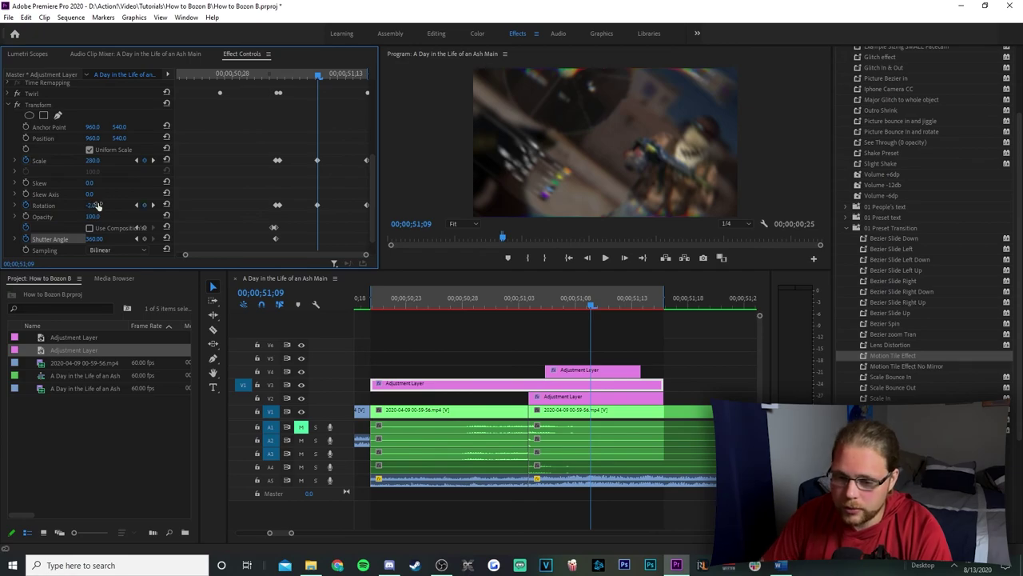
Keyframe Transform's Shutter Angle at 0 on 00;00;51;09 and set the Scale and Rotation keyframes to Bezier interpolation.
{"action": "type", "text": "0"}
{"action": "key", "text": "Return"}
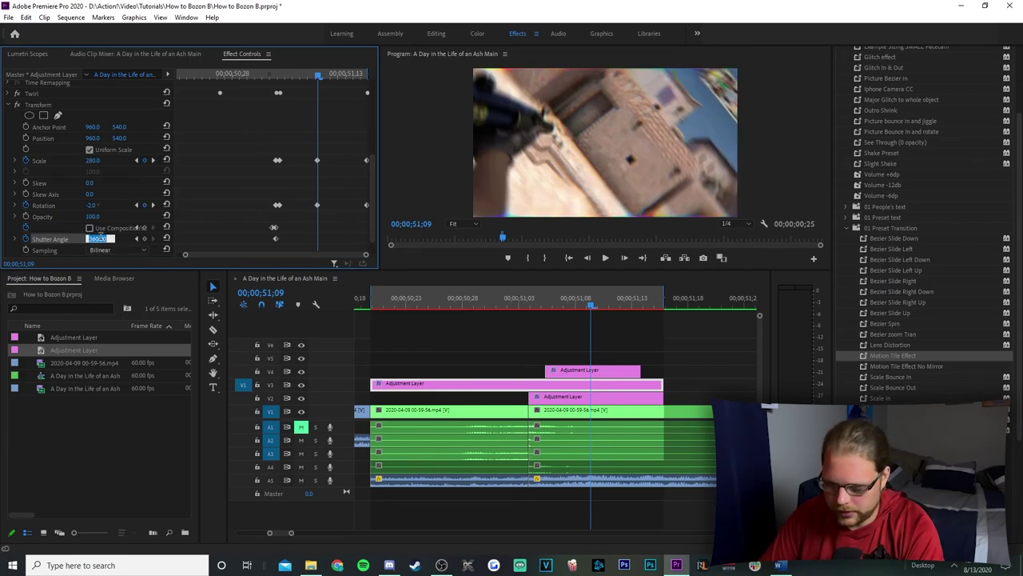
{"action": "left_click_drag", "start_coordinate": [281, 165], "coordinate": [376, 210]}
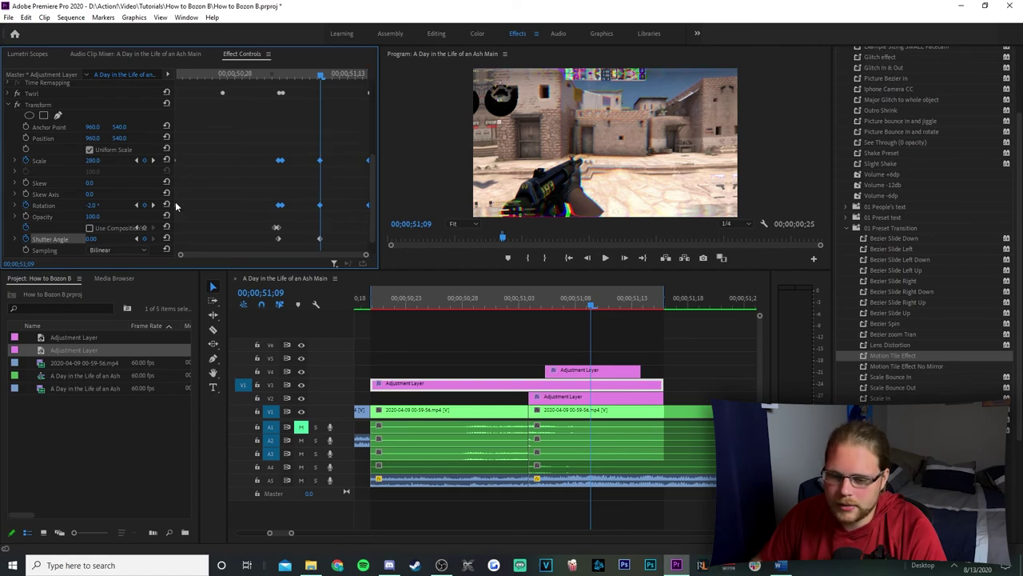
{"action": "right_click", "coordinate": [280, 161]}
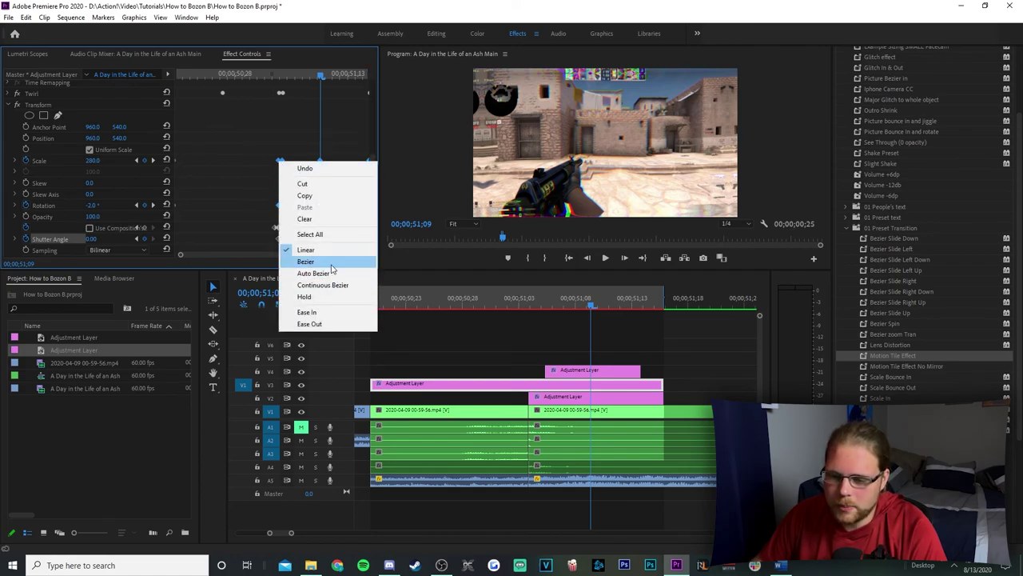
{"action": "left_click", "coordinate": [330, 266]}
Expand Transform's Scale graph and adjust the Bezier handle after the 700 Scale keyframe.
{"action": "key", "text": "Left"}
{"action": "key", "text": "Left"}
{"action": "left_click", "coordinate": [13, 161]}
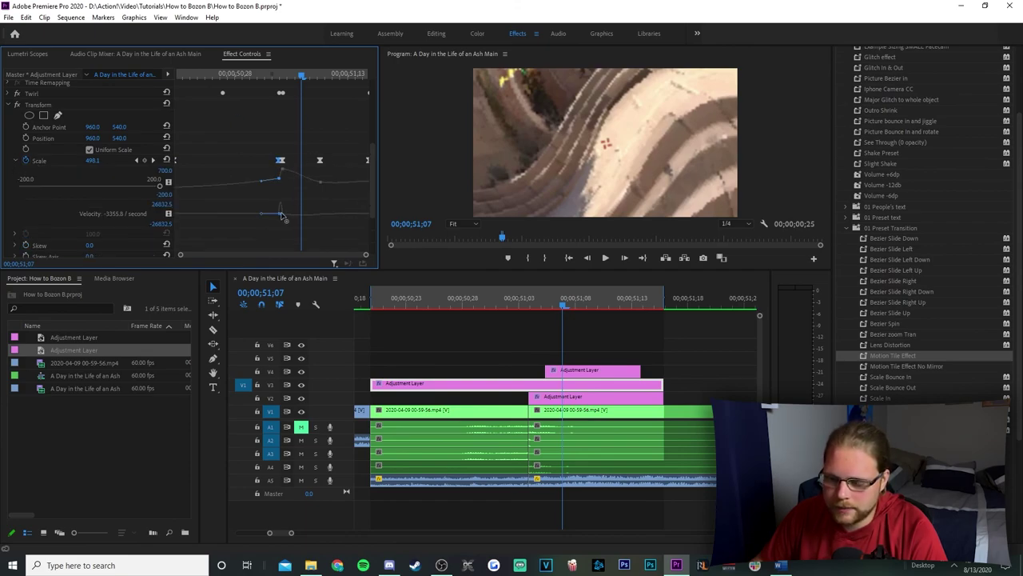
{"action": "key", "text": "Left"}
{"action": "key", "text": "Left"}
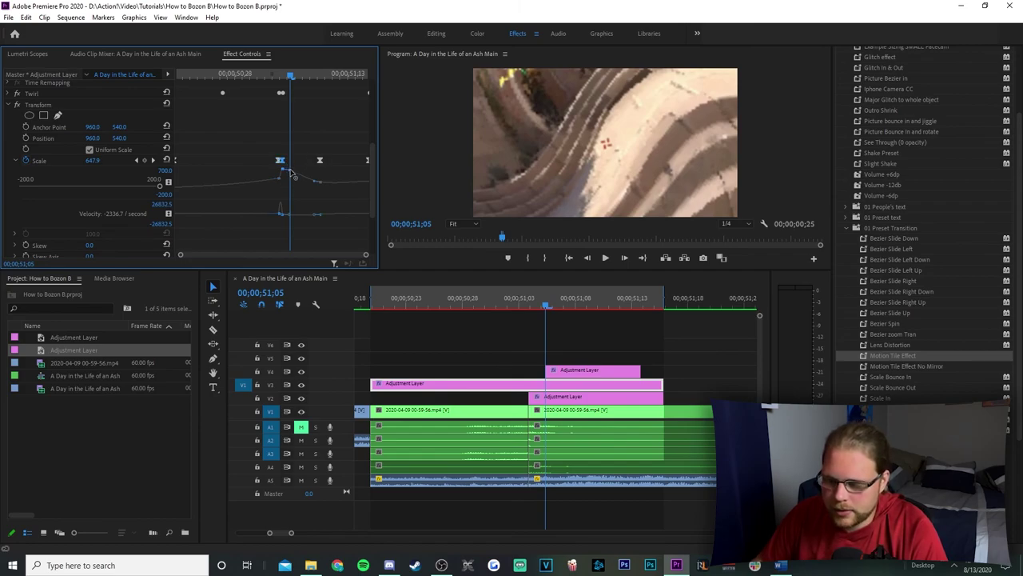
{"action": "left_click_drag", "start_coordinate": [293, 175], "coordinate": [292, 174]}
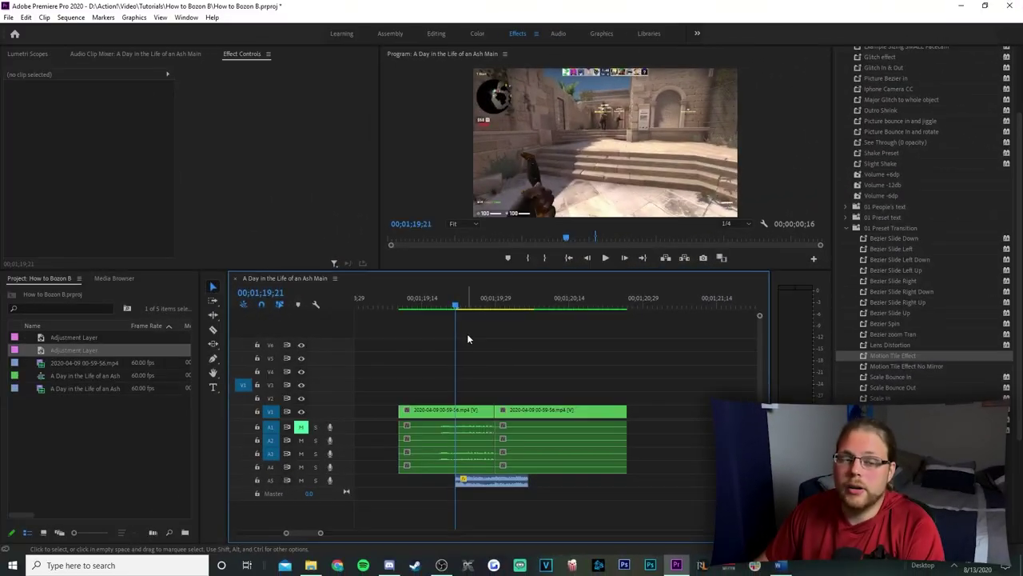
Mark the sequence's in point at 00;01;19;21 and its out point at 00;01;20;06.
{"action": "key", "text": "i"}
{"action": "left_click_drag", "start_coordinate": [460, 307], "coordinate": [534, 317]}
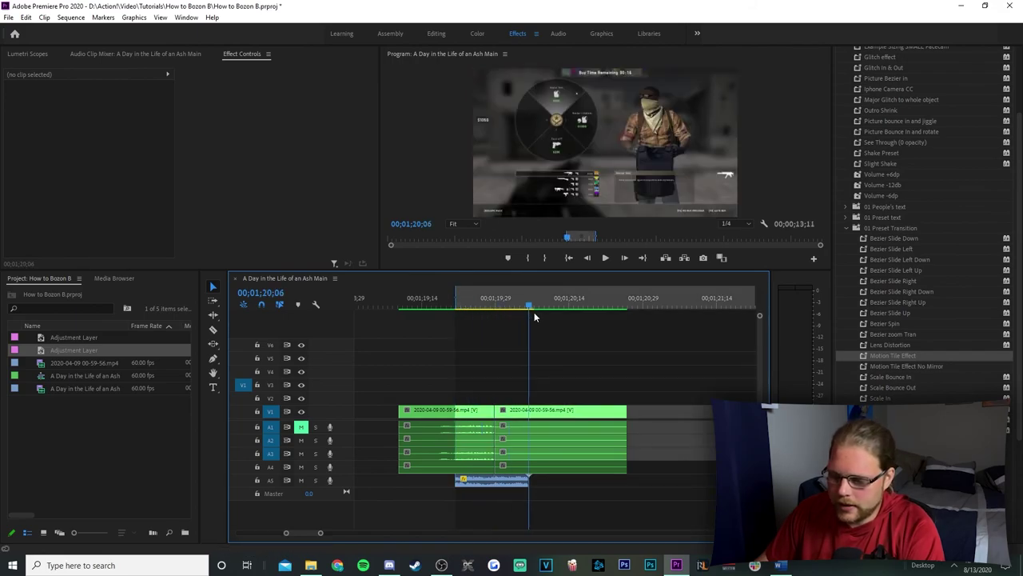
{"action": "key", "text": "o"}
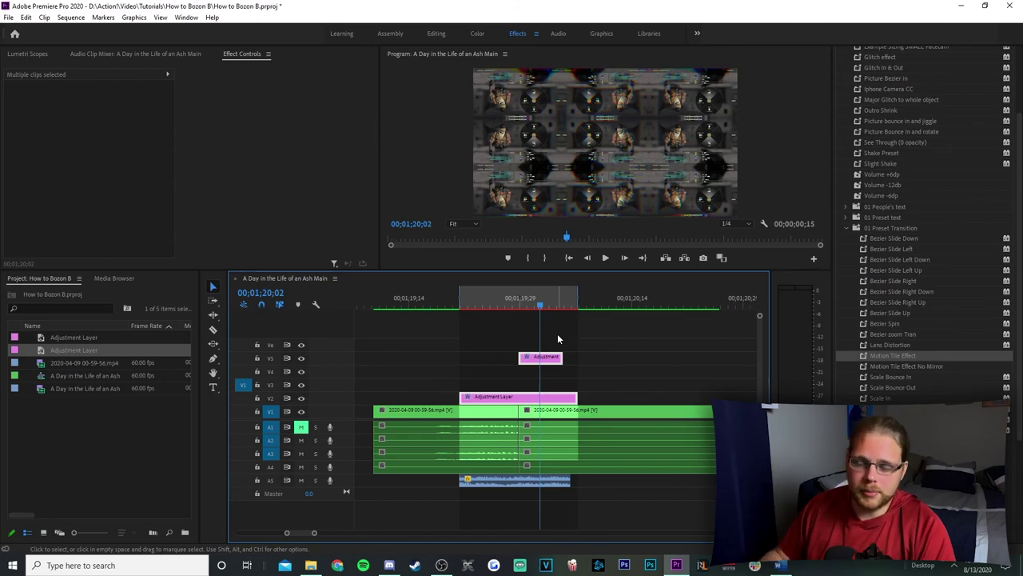
Add an adjustment layer on V3 cut to the V2 layer's length, delete the excess, and duplicate it onto V4.
{"action": "left_click", "coordinate": [557, 338]}
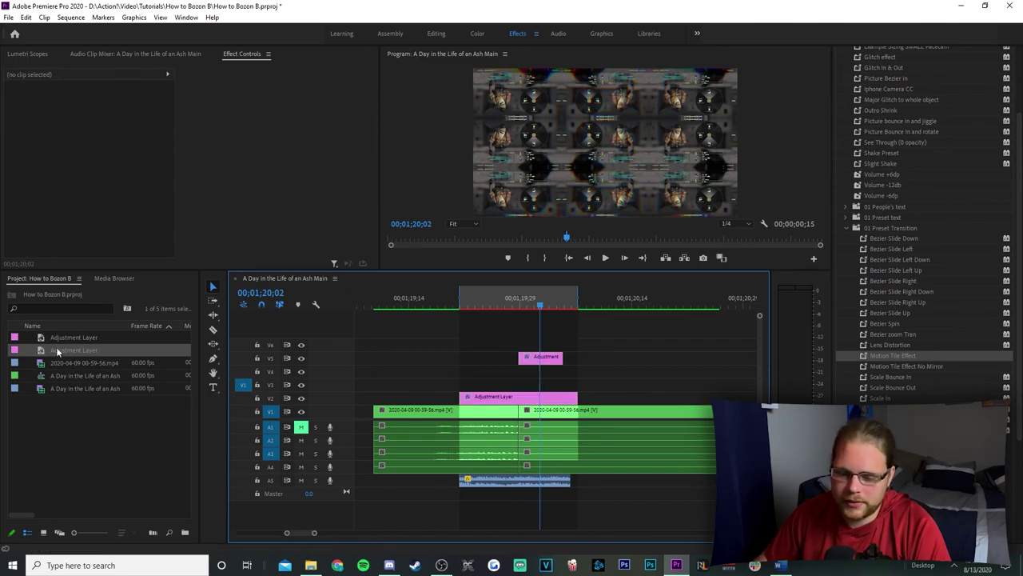
{"action": "left_click_drag", "start_coordinate": [56, 350], "coordinate": [472, 384]}
{"action": "key", "text": "c"}
{"action": "left_click", "coordinate": [580, 388]}
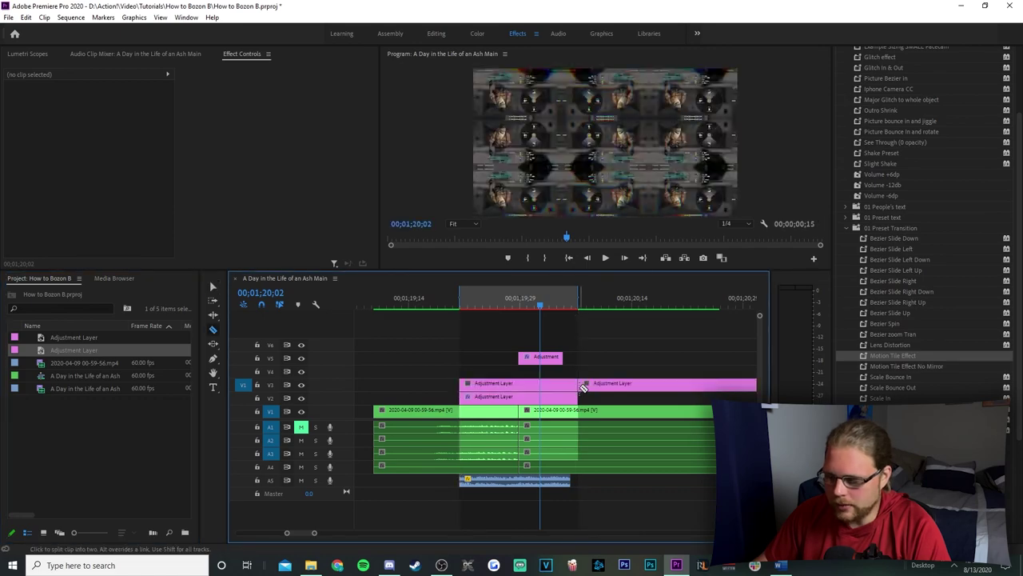
{"action": "key", "text": "v"}
{"action": "right_click", "coordinate": [584, 388]}
{"action": "left_click", "coordinate": [632, 108]}
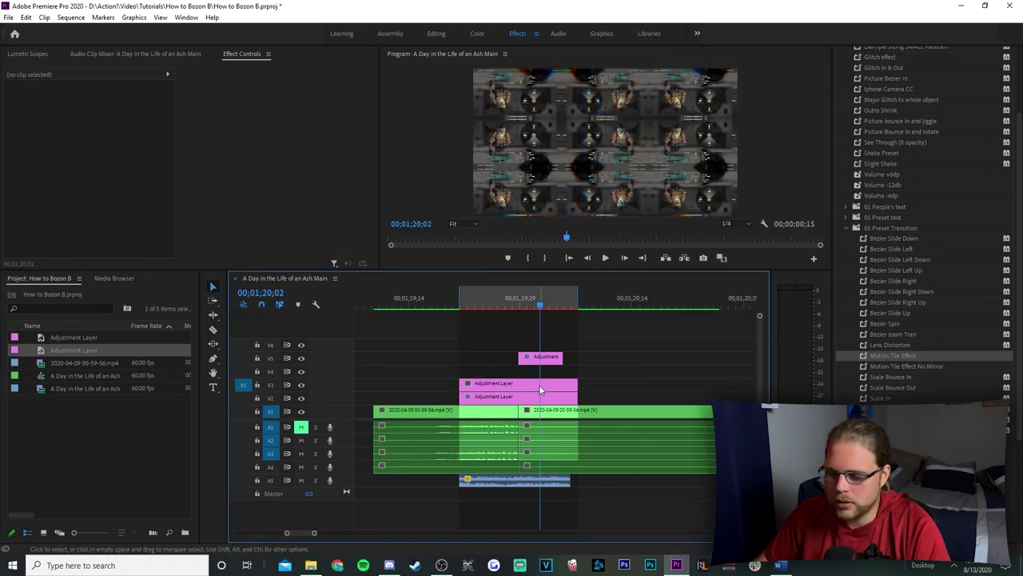
{"action": "left_click", "coordinate": [539, 388]}
{"action": "left_click_drag", "start_coordinate": [539, 387], "coordinate": [540, 370]}
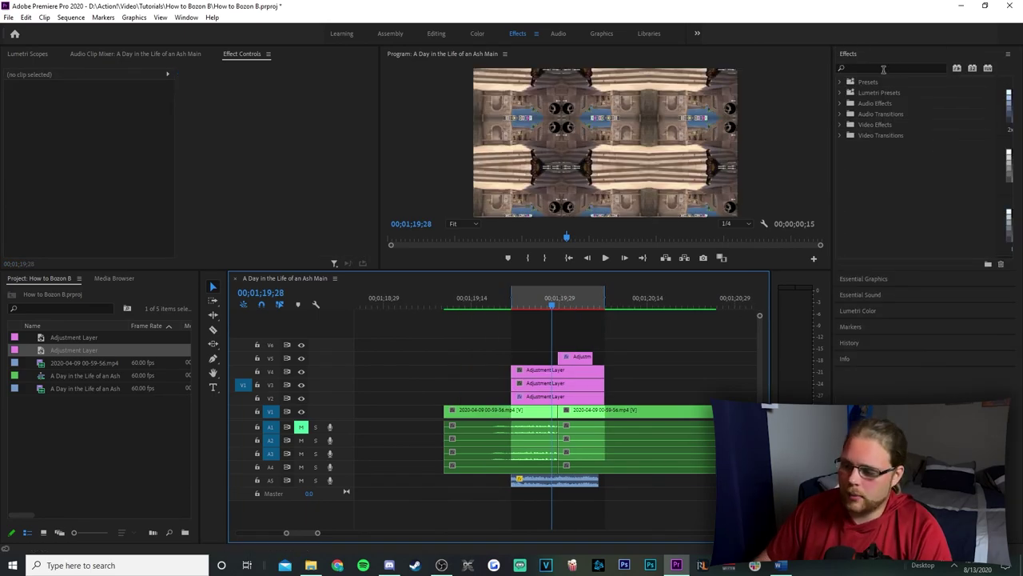
Find the Lens Distortion video effect and apply it to the V4 adjustment layer.
{"action": "left_click", "coordinate": [885, 69]}
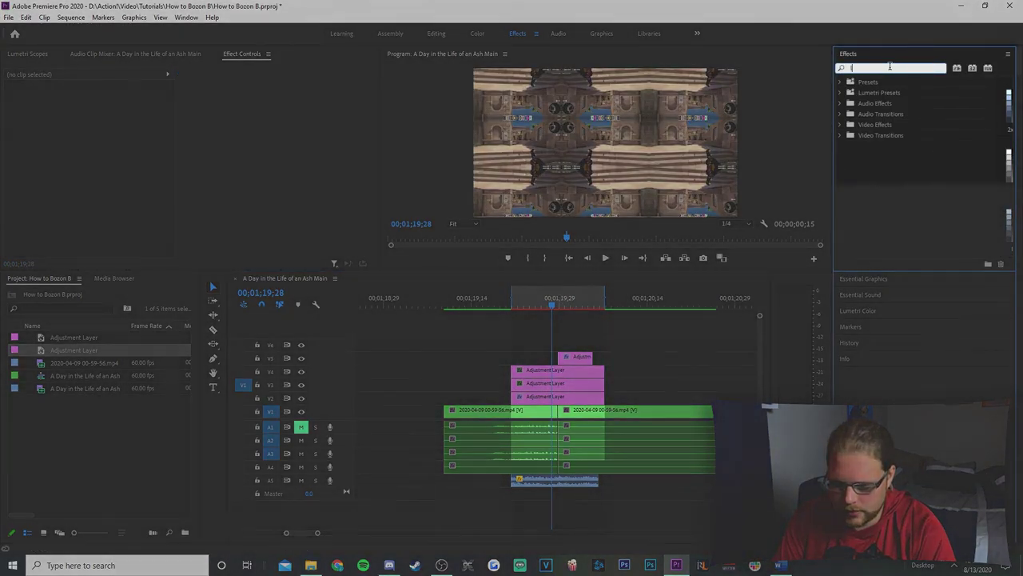
{"action": "type", "text": "lens distor"}
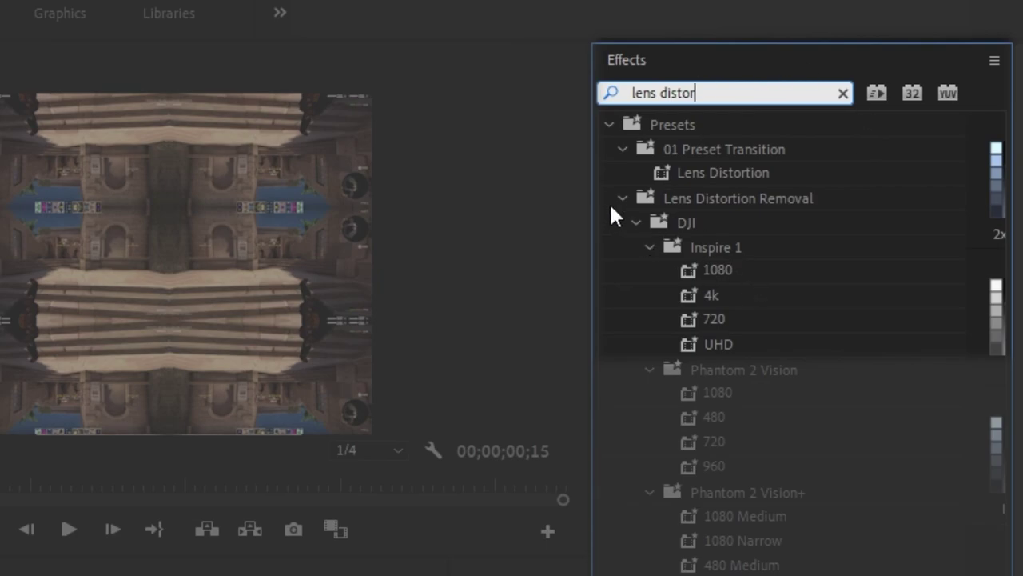
{"action": "left_click", "coordinate": [621, 199]}
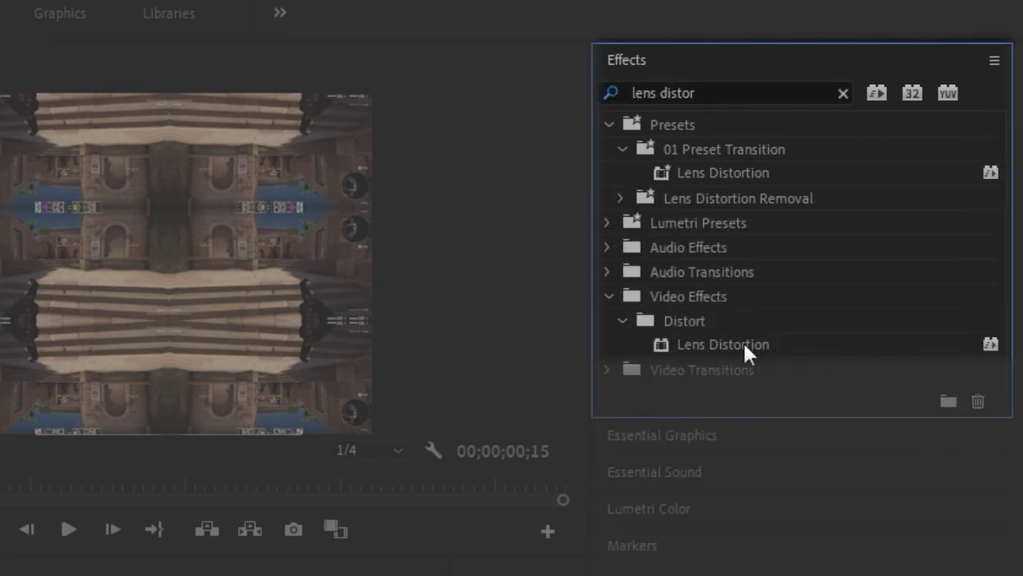
{"action": "left_click_drag", "start_coordinate": [761, 339], "coordinate": [573, 373]}
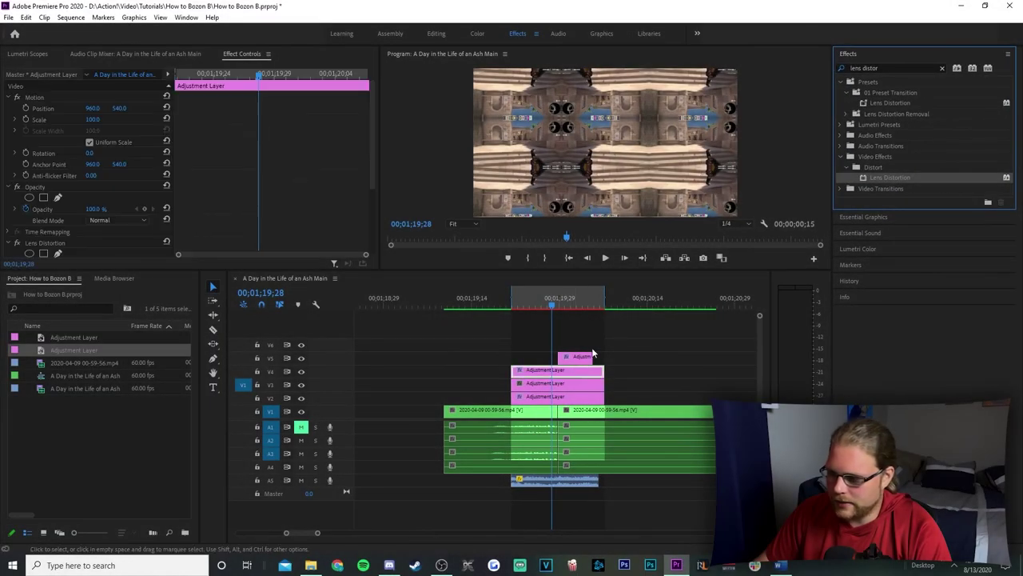
Find the Transform effect and apply it to the V4 and V3 adjustment layers.
{"action": "left_click", "coordinate": [941, 68]}
{"action": "type", "text": "transfor"}
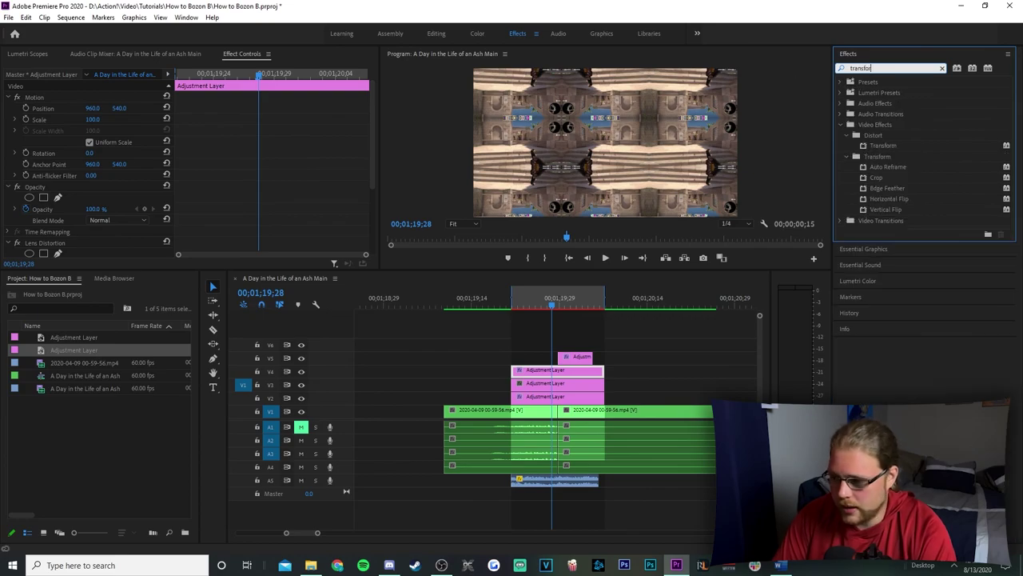
{"action": "left_click_drag", "start_coordinate": [882, 146], "coordinate": [572, 357]}
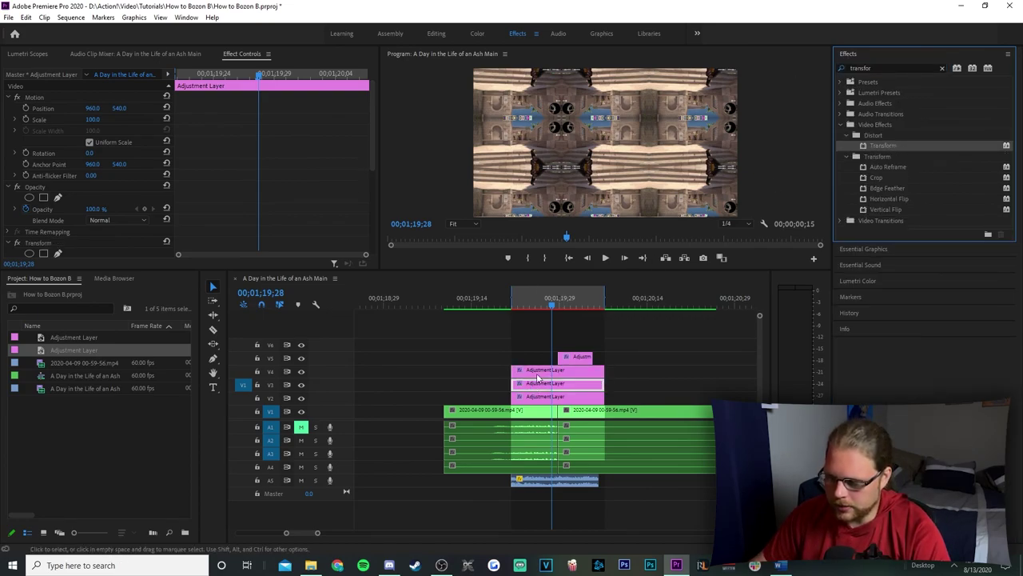
{"action": "left_click", "coordinate": [568, 336]}
Keyframe Lens Distortion's Curvature at 0 on the V4 adjustment layer's start, 00;01;19;21, and end, 00;01;20;07.
{"action": "left_click", "coordinate": [569, 371]}
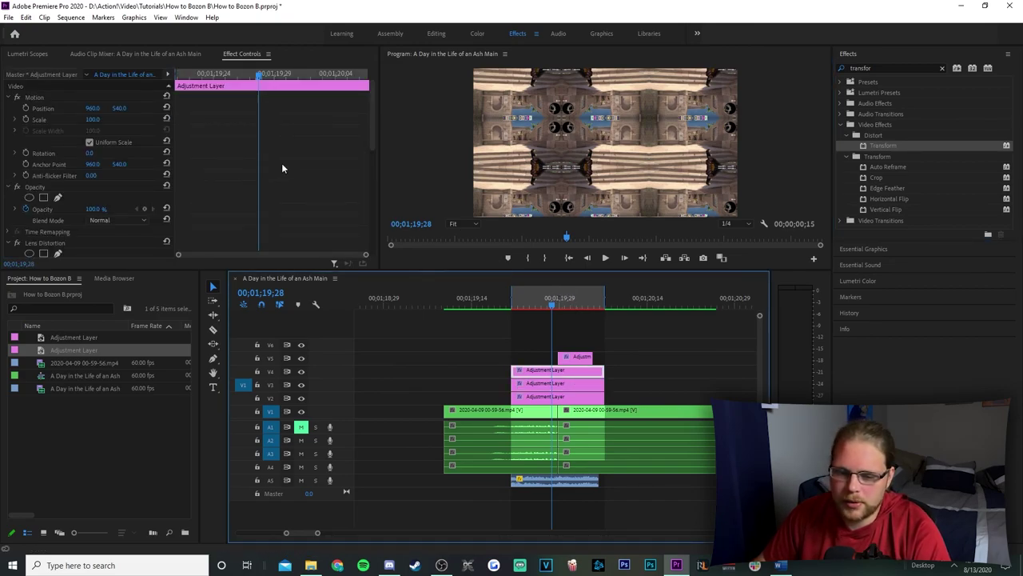
{"action": "scroll", "coordinate": [282, 164], "scroll_direction": "down", "scroll_amount": 5}
{"action": "left_click_drag", "start_coordinate": [260, 80], "coordinate": [178, 77]}
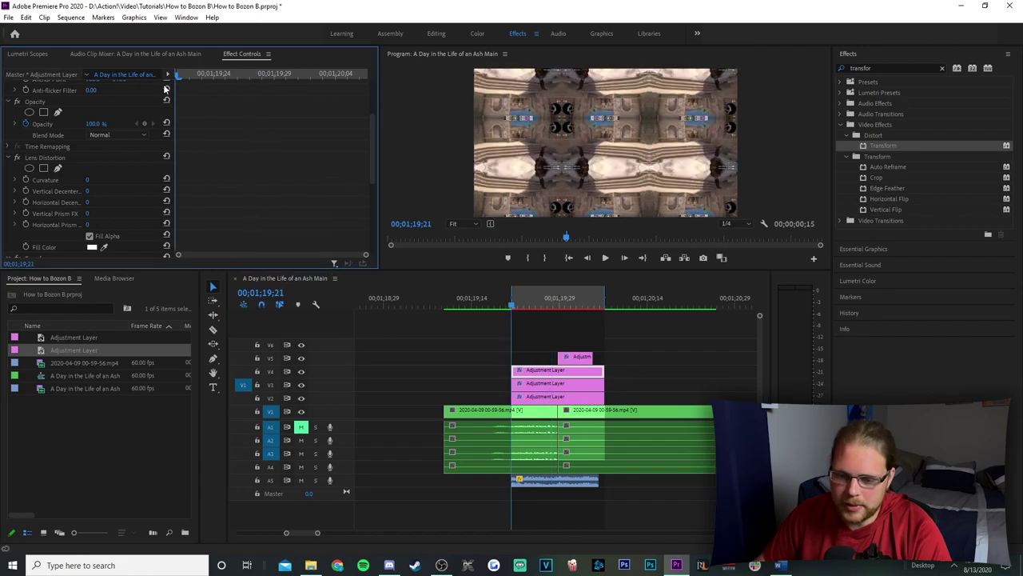
{"action": "left_click", "coordinate": [25, 180]}
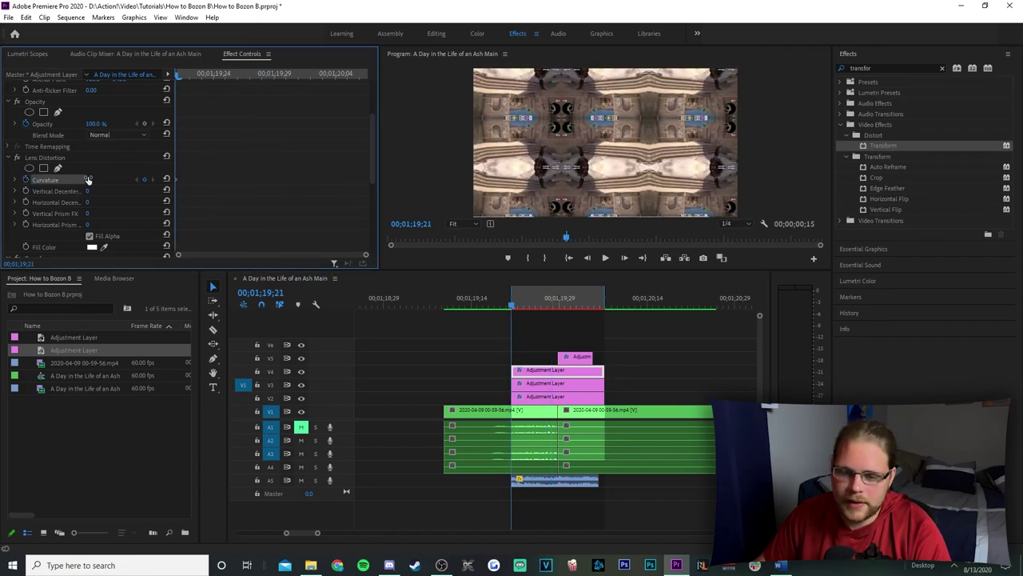
{"action": "left_click_drag", "start_coordinate": [180, 73], "coordinate": [370, 93]}
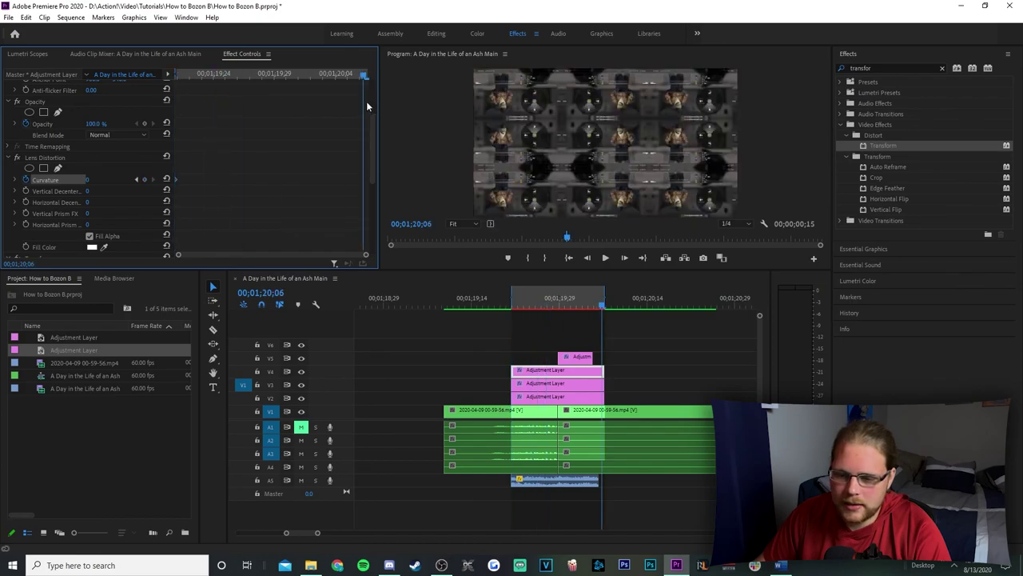
{"action": "key", "text": "Right"}
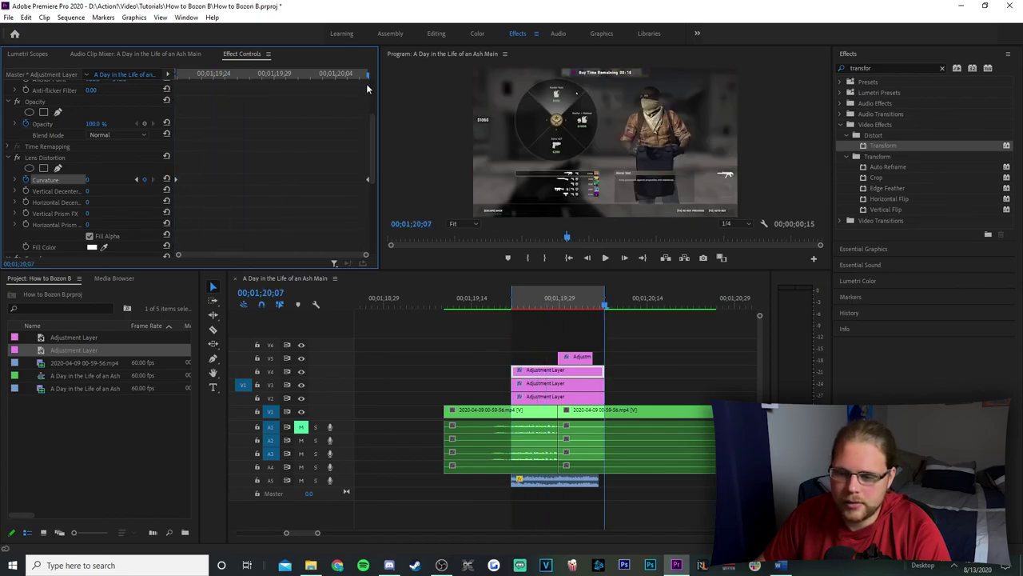
Keyframe Lens Distortion's Curvature at -75 on 00;01;19;28 and set all Curvature keyframes to Bezier interpolation.
{"action": "left_click_drag", "start_coordinate": [369, 76], "coordinate": [270, 95]}
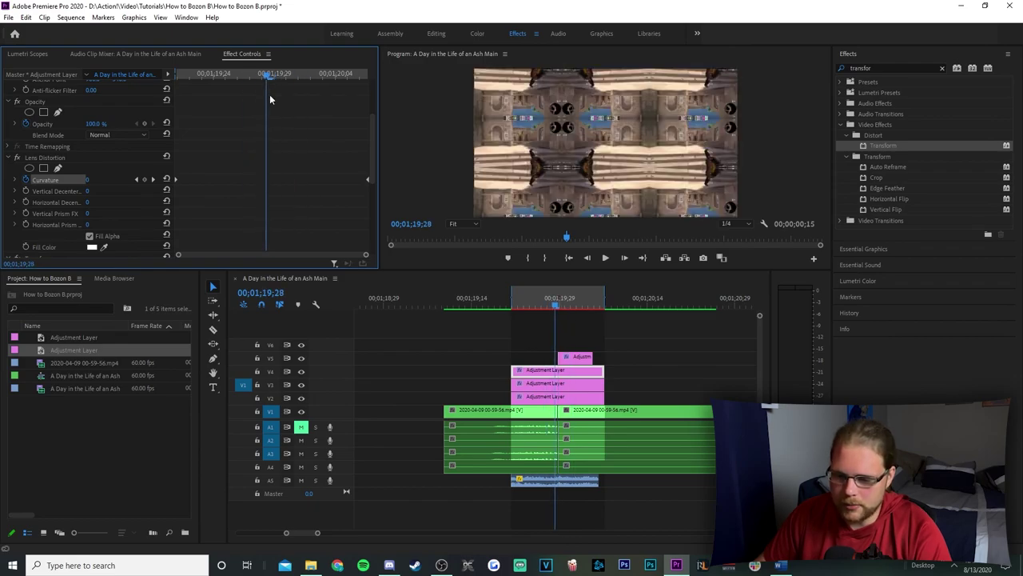
{"action": "left_click", "coordinate": [89, 182]}
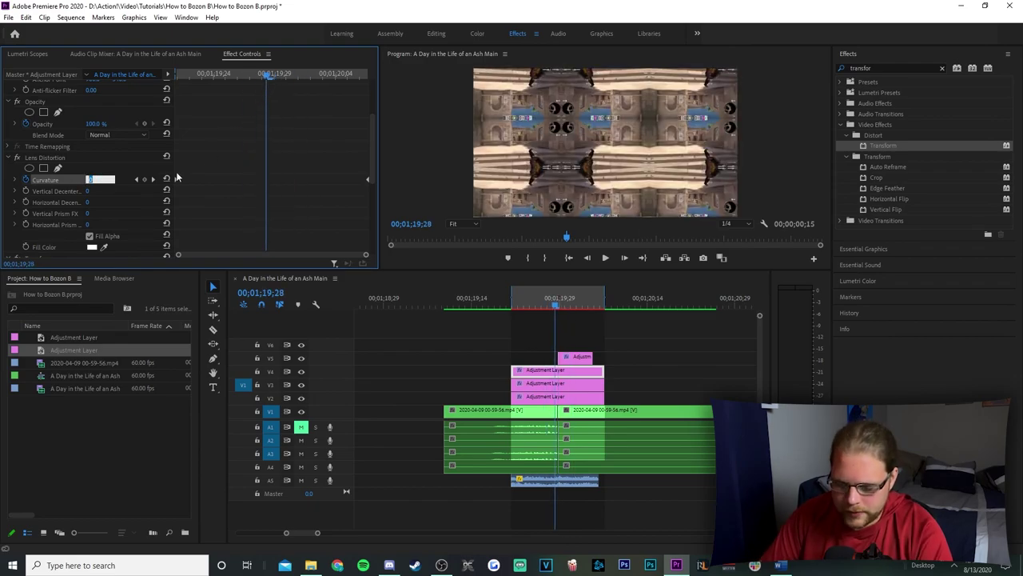
{"action": "type", "text": "-75"}
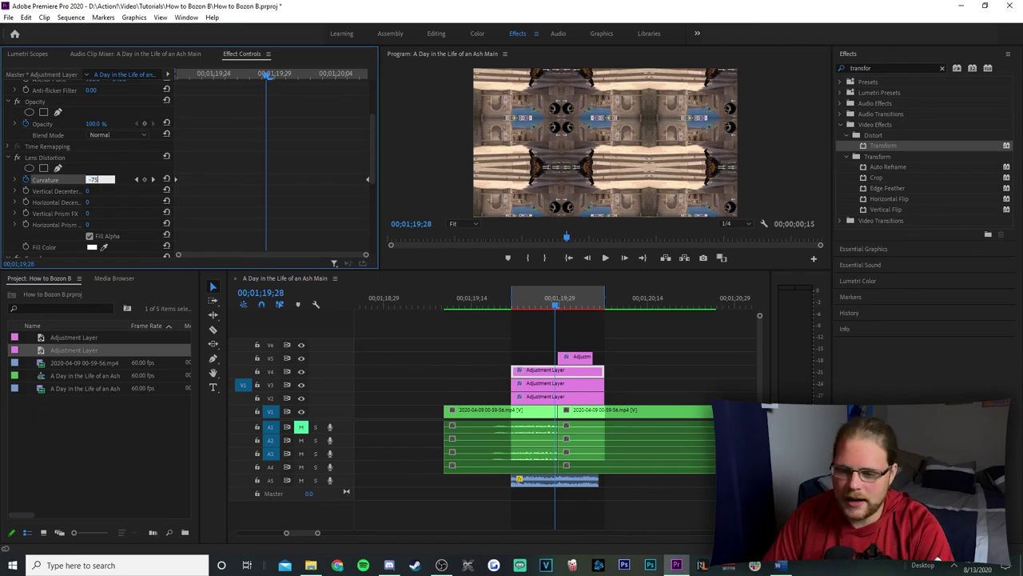
{"action": "key", "text": "Return"}
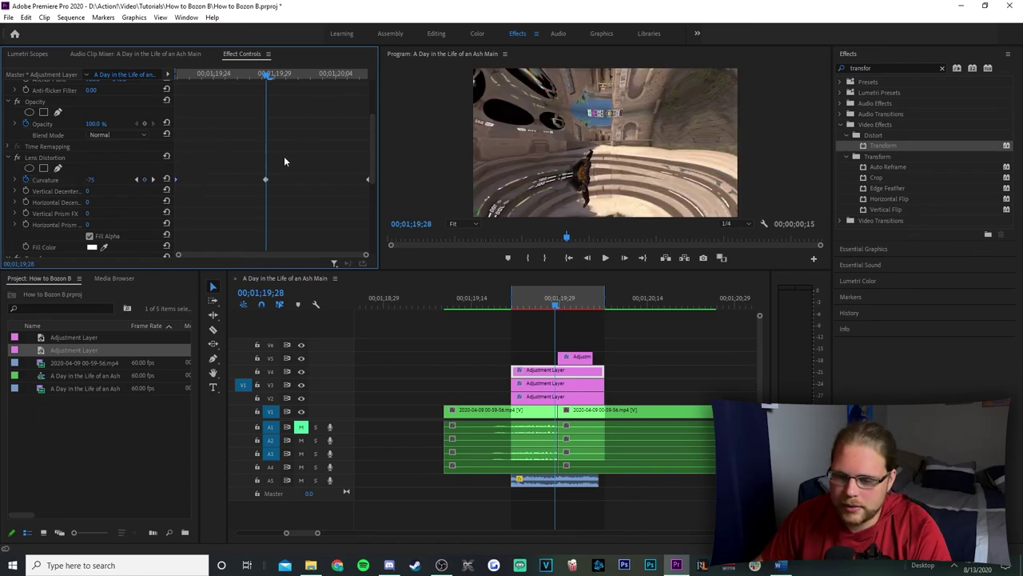
{"action": "right_click", "coordinate": [367, 179]}
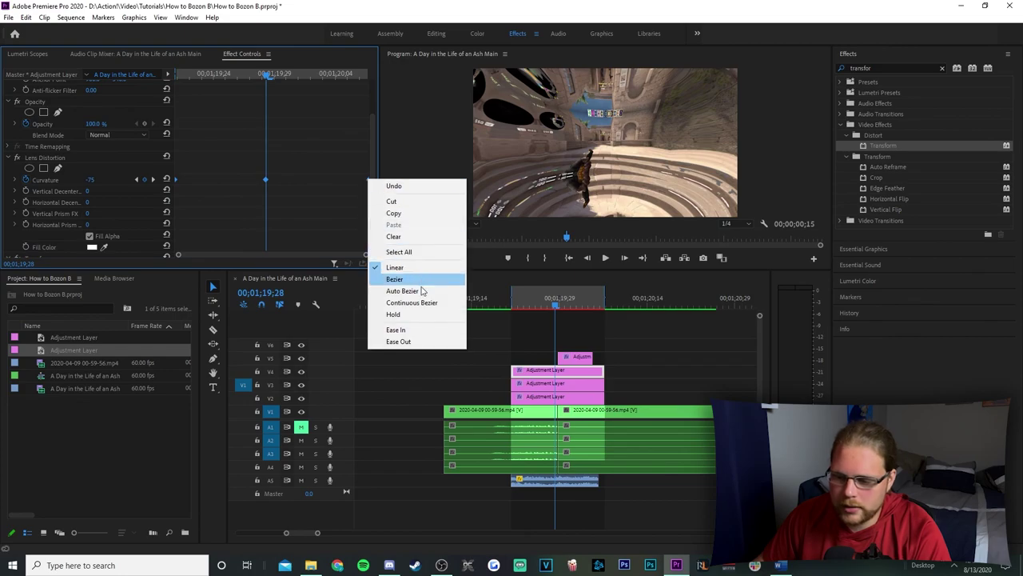
{"action": "left_click", "coordinate": [418, 282]}
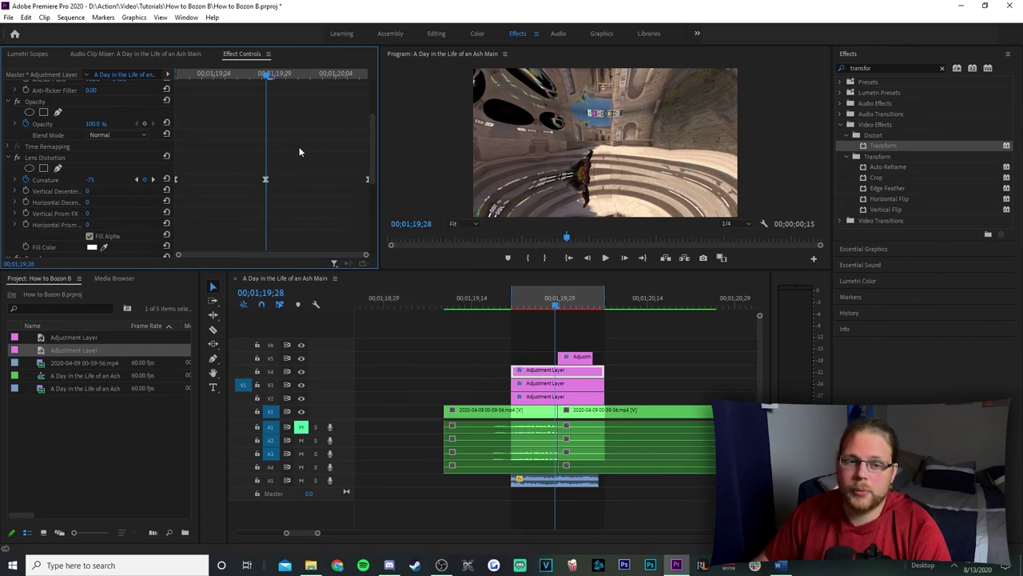
Start keyframing the V4 layer's Transform Position and Rotation at 00;01;19;29 and move the playhead to 00;01;20;01.
{"action": "left_click", "coordinate": [11, 157]}
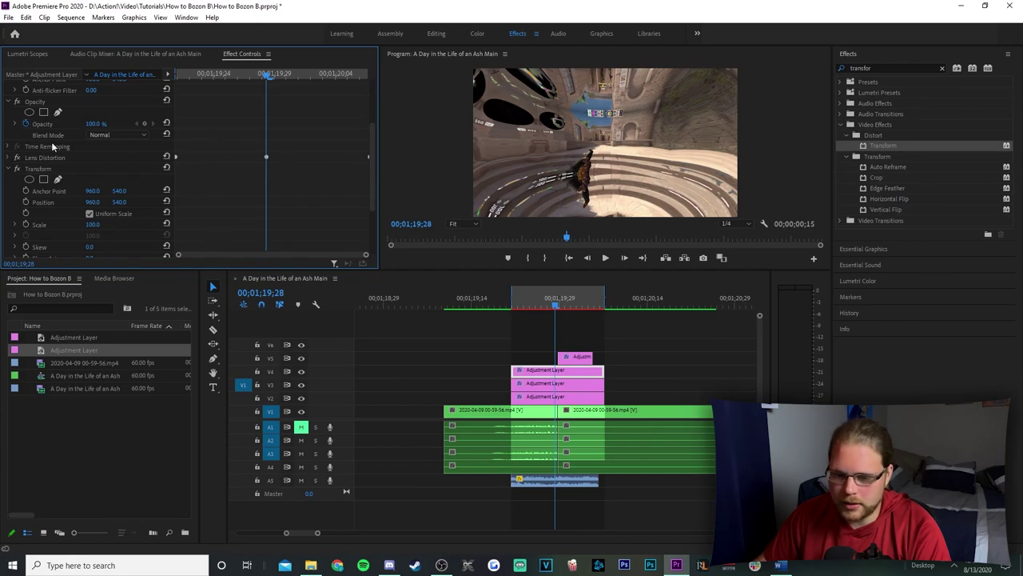
{"action": "scroll", "coordinate": [290, 166], "scroll_direction": "down", "scroll_amount": 2}
{"action": "left_click", "coordinate": [203, 75]}
{"action": "key", "text": "minus"}
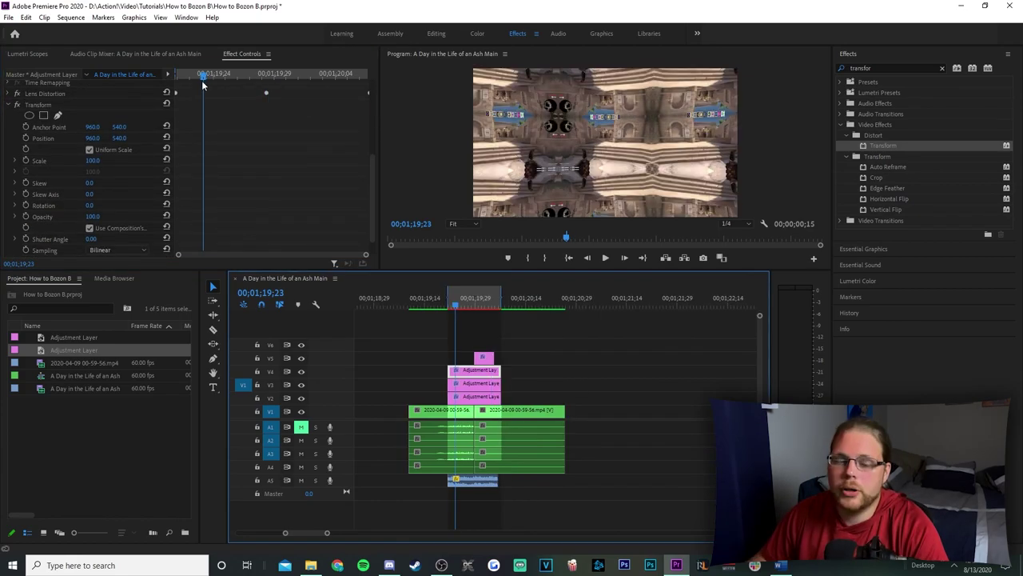
{"action": "left_click", "coordinate": [475, 306]}
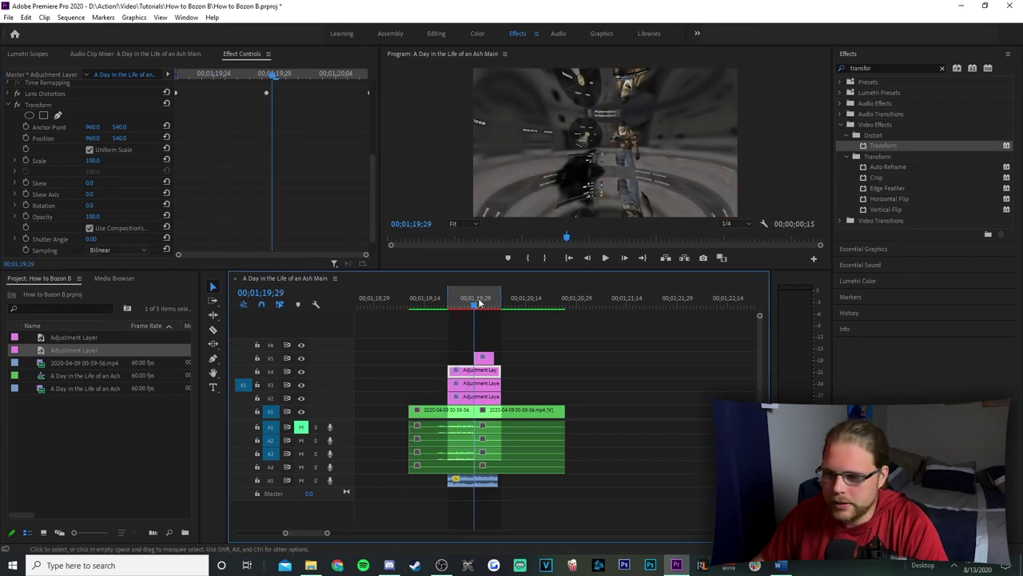
{"action": "left_click", "coordinate": [268, 172]}
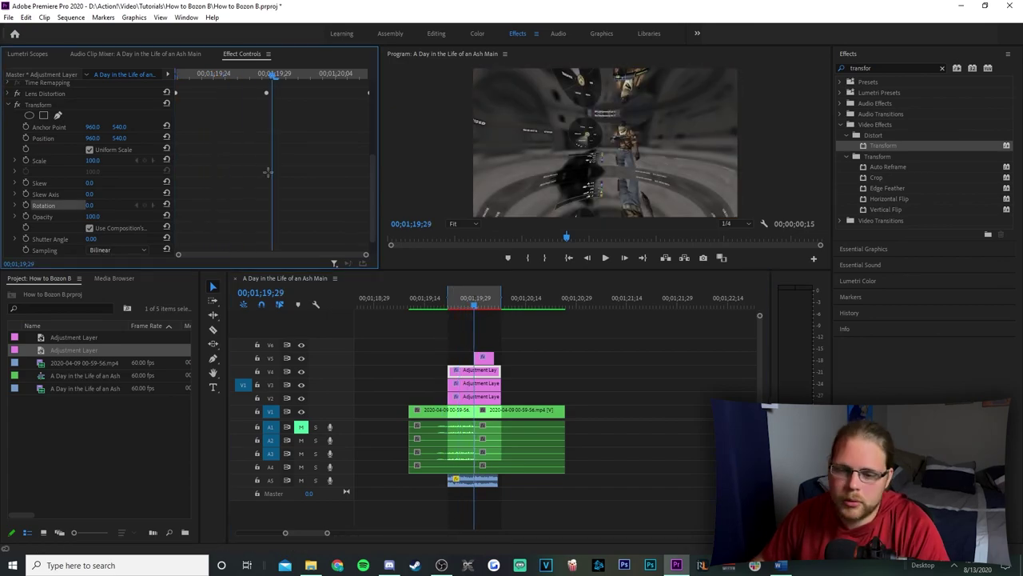
{"action": "left_click", "coordinate": [25, 138]}
{"action": "left_click", "coordinate": [26, 205]}
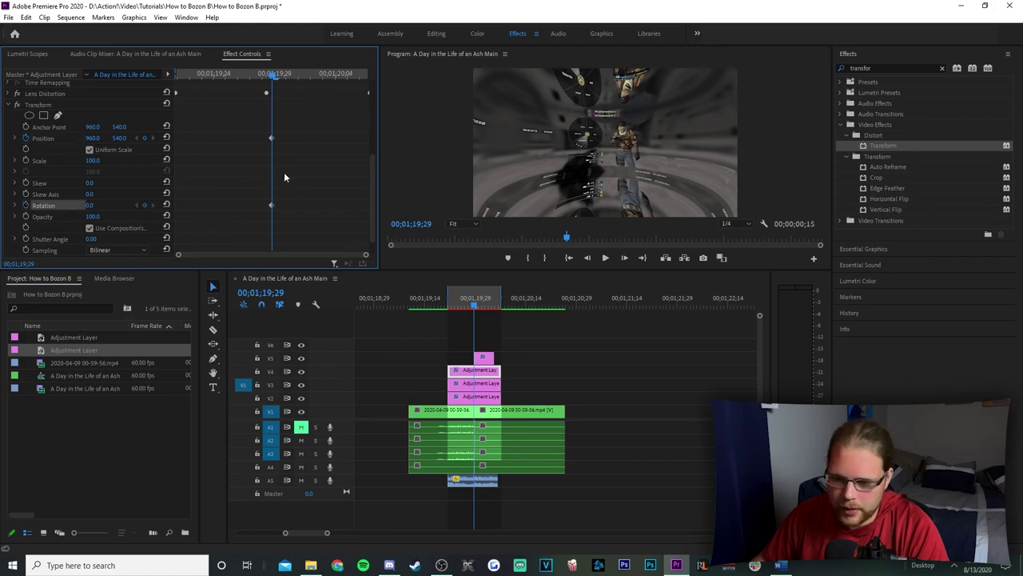
{"action": "left_click_drag", "start_coordinate": [279, 73], "coordinate": [302, 80]}
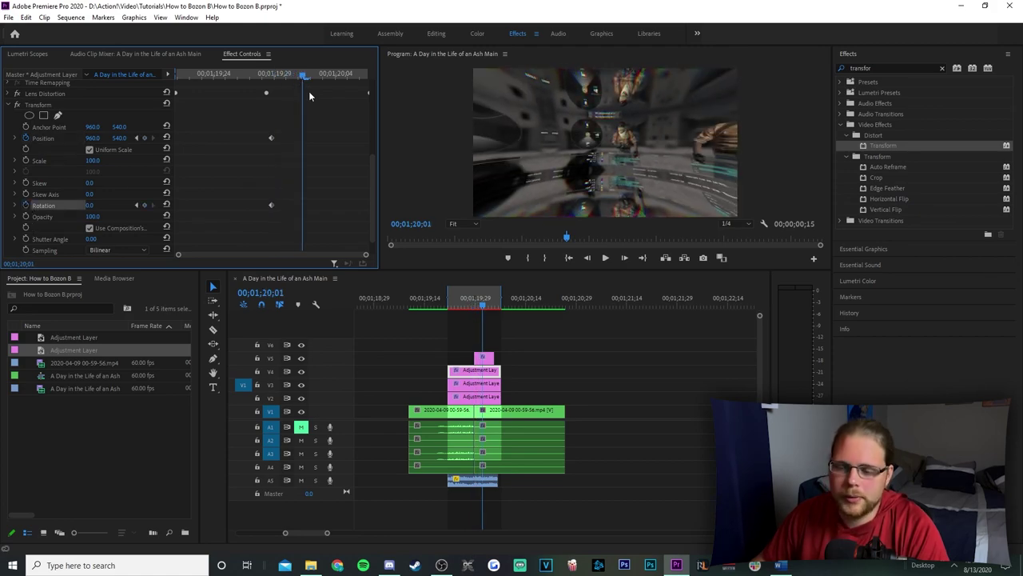
Set the V4 adjustment layer's Transform Position X to 965 and Rotation to 0.5 at 00;01;20;01.
{"action": "left_click", "coordinate": [94, 139]}
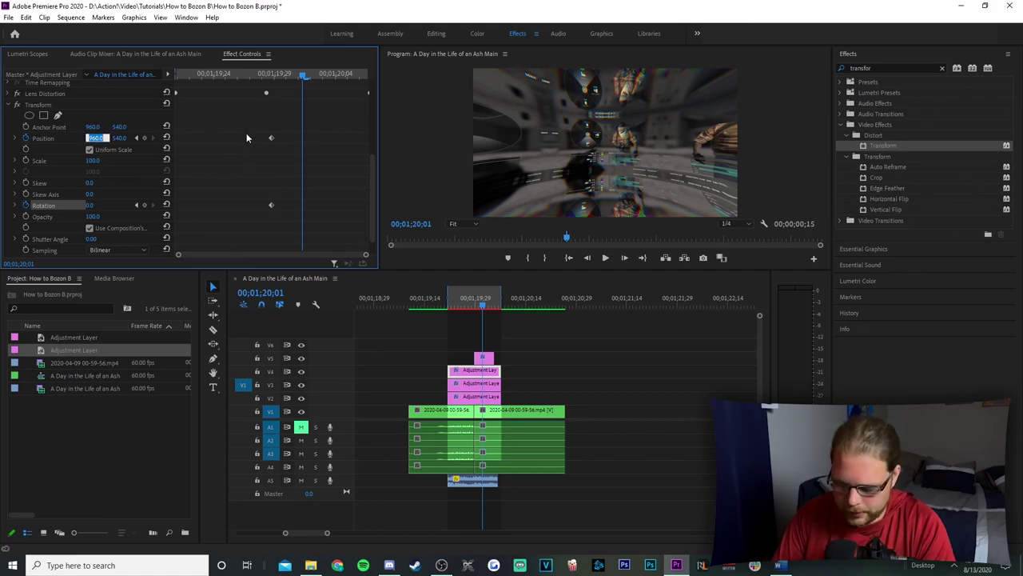
{"action": "type", "text": "965"}
{"action": "key", "text": "Return"}
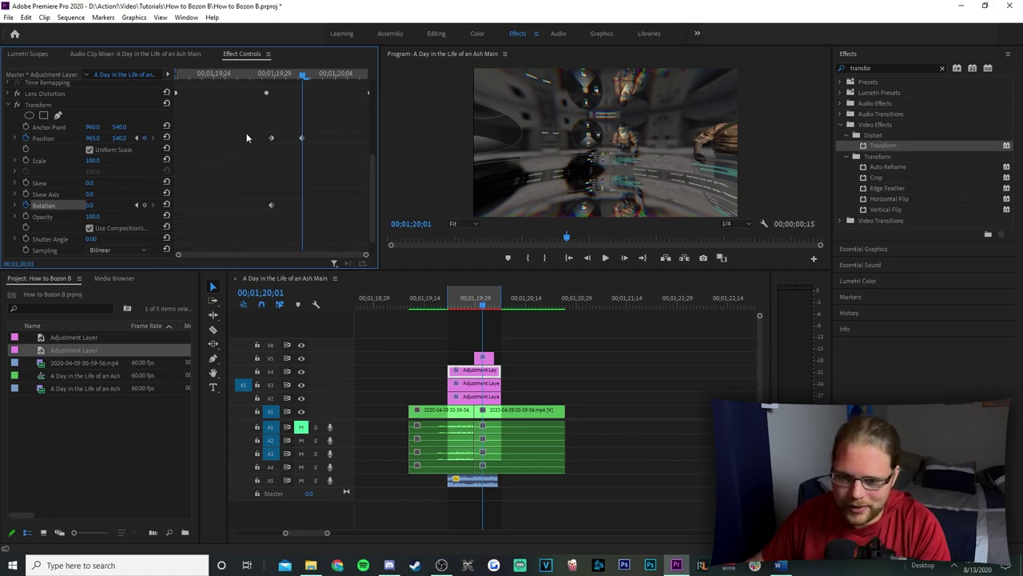
{"action": "left_click", "coordinate": [95, 205]}
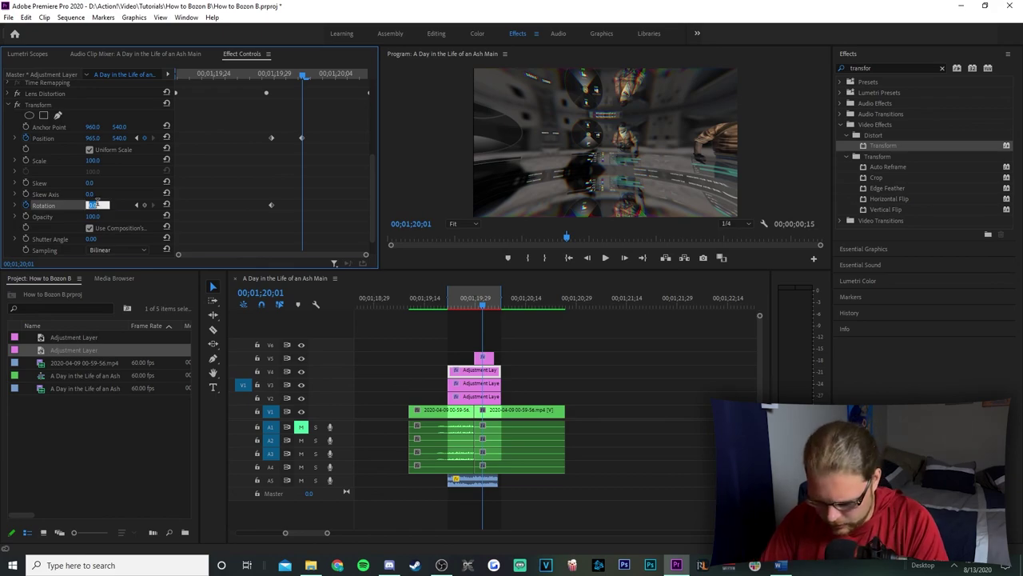
{"action": "type", "text": "0.5"}
{"action": "key", "text": "Return"}
Keyframe the V4 layer's Transform at 00;01;20;04 with Position X 955 and Rotation -.05.
{"action": "key", "text": "Right"}
{"action": "key", "text": "Right"}
{"action": "key", "text": "Right"}
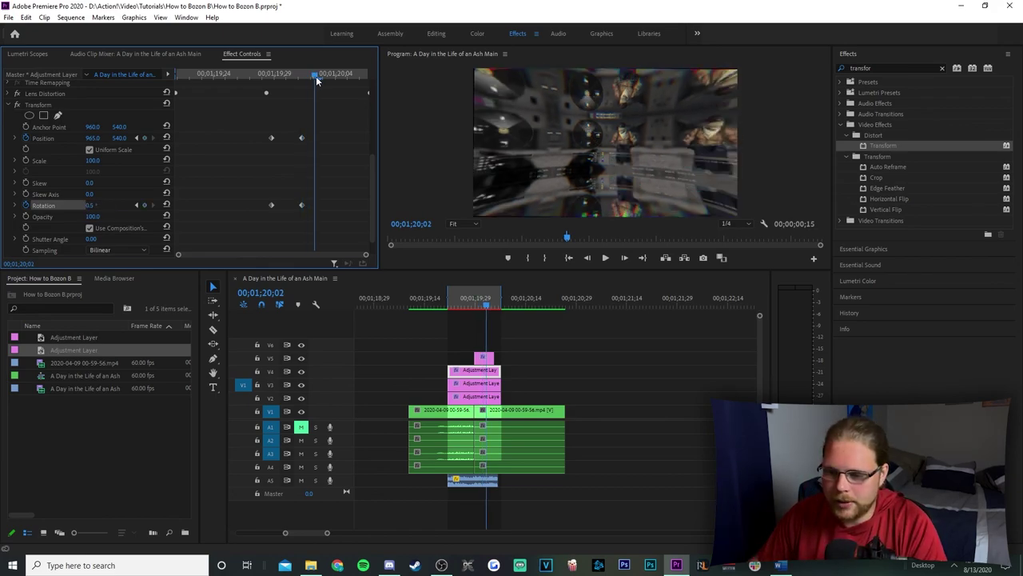
{"action": "left_click", "coordinate": [99, 138]}
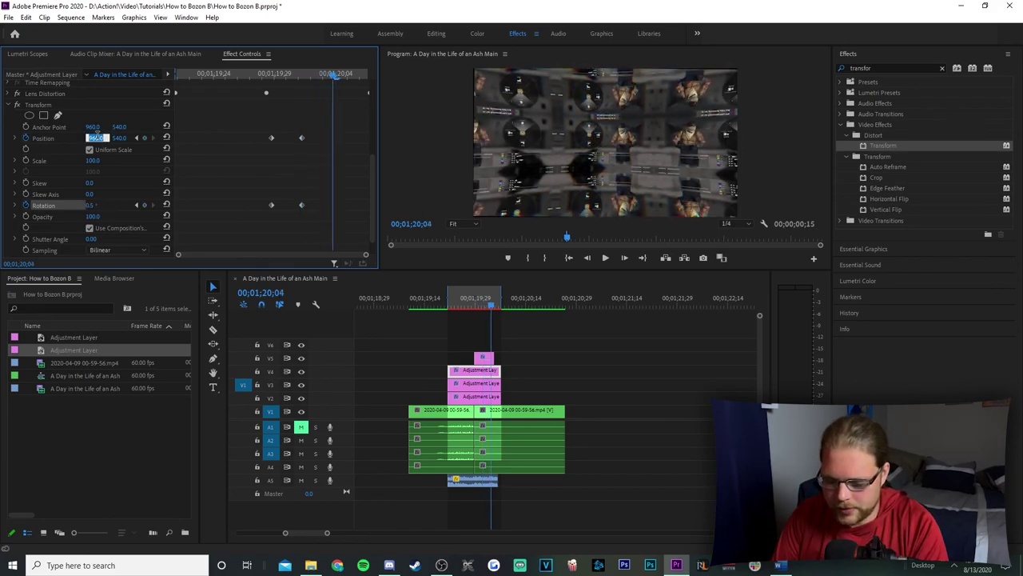
{"action": "type", "text": "955"}
{"action": "key", "text": "Return"}
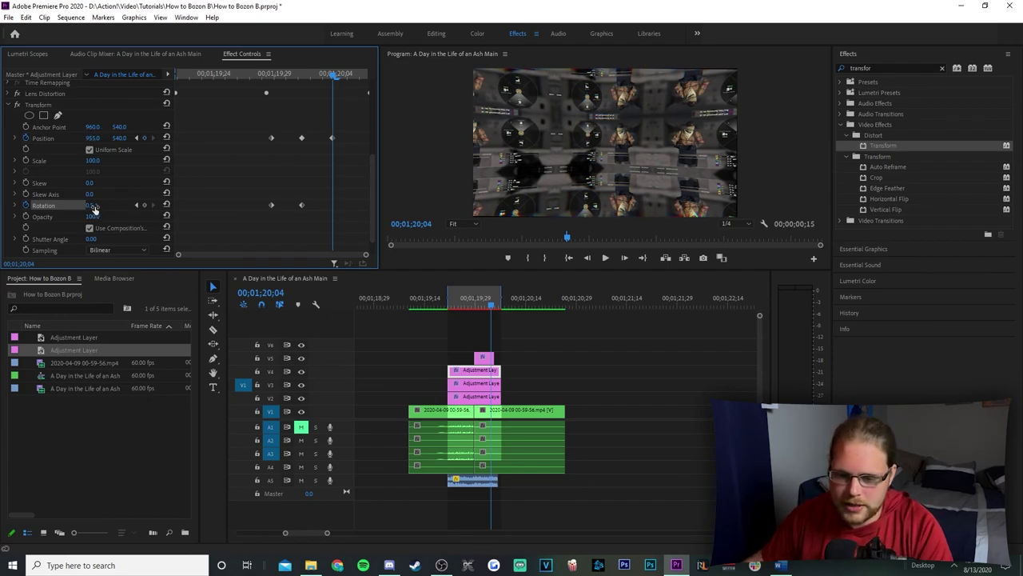
{"action": "left_click", "coordinate": [94, 206]}
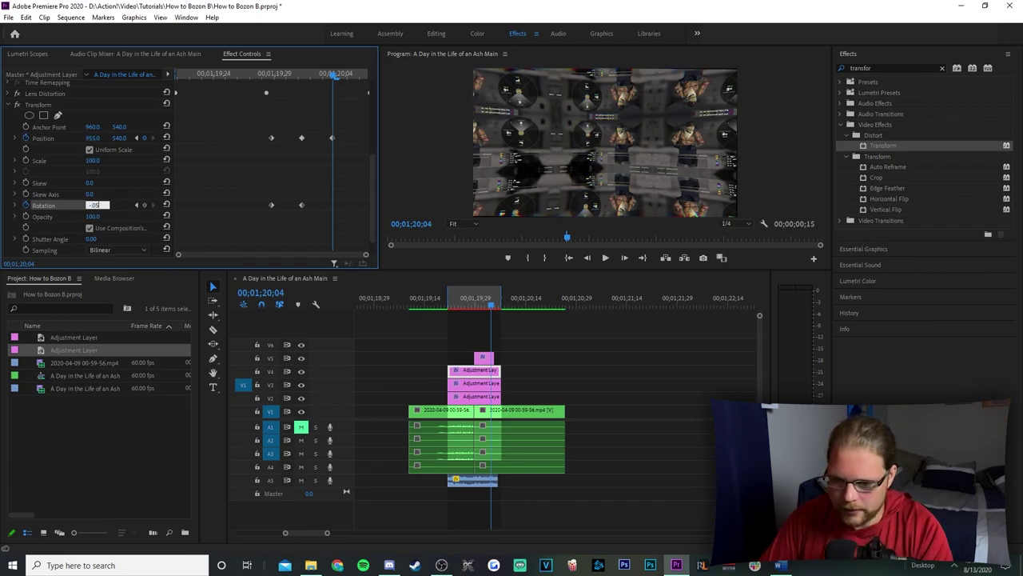
{"action": "type", "text": "-.05"}
{"action": "key", "text": "Return"}
Keyframe the V4 layer's Transform at its end, 00;01;20;07, with Position X 963 and Rotation 0.3.
{"action": "left_click_drag", "start_coordinate": [336, 74], "coordinate": [377, 91]}
{"action": "left_click", "coordinate": [94, 138]}
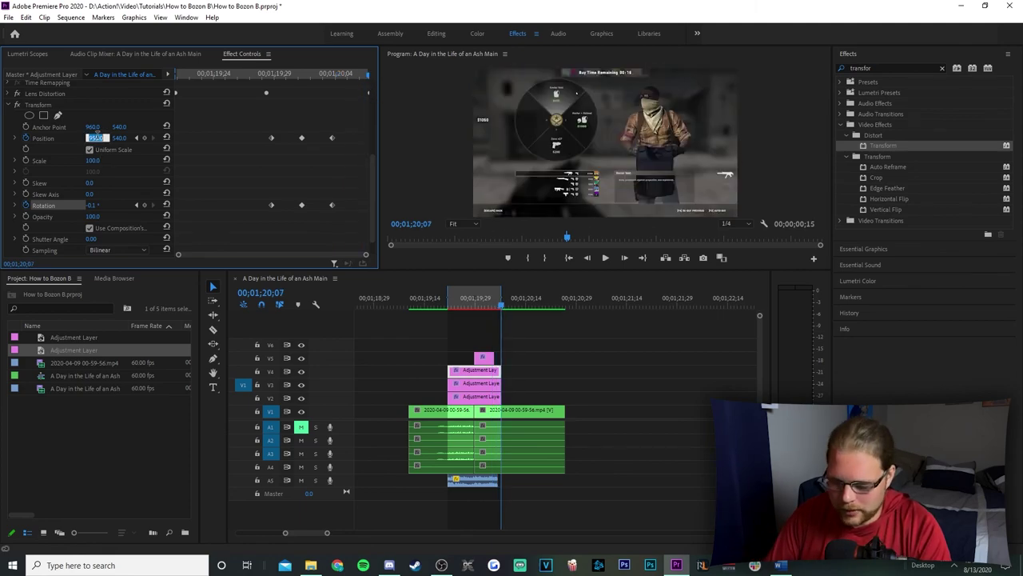
{"action": "type", "text": "963"}
{"action": "key", "text": "Return"}
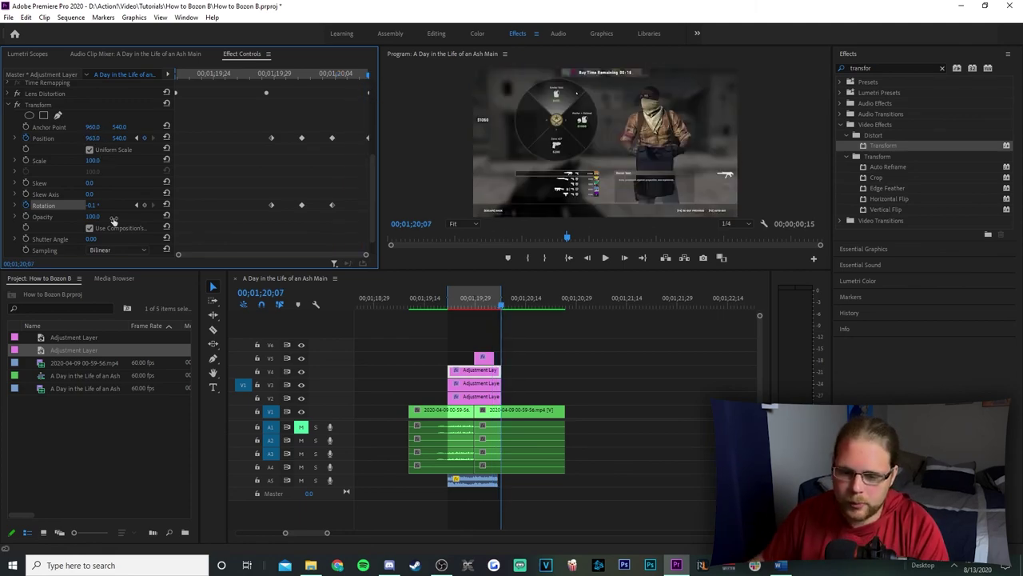
{"action": "left_click", "coordinate": [94, 205]}
{"action": "type", "text": "0.3"}
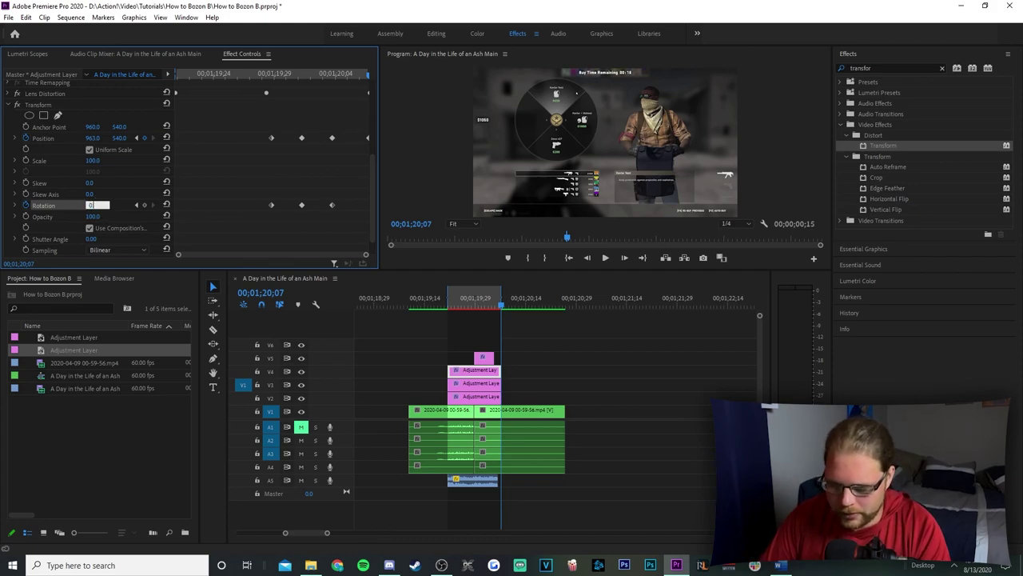
{"action": "key", "text": "Return"}
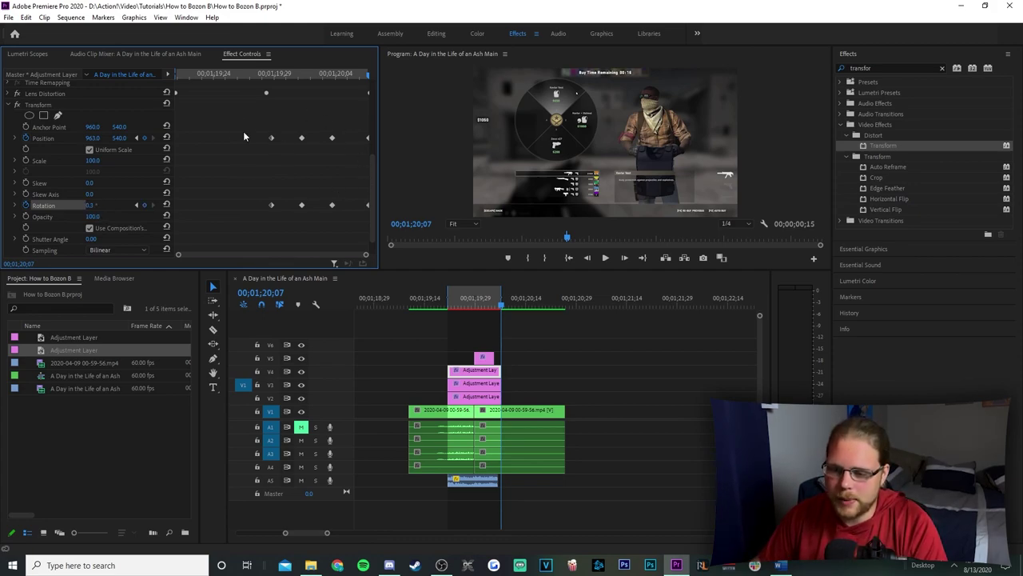
Set all of the V4 layer's Transform Position and Rotation keyframes to Bezier temporal interpolation and deselect the layer.
{"action": "left_click_drag", "start_coordinate": [246, 126], "coordinate": [368, 235]}
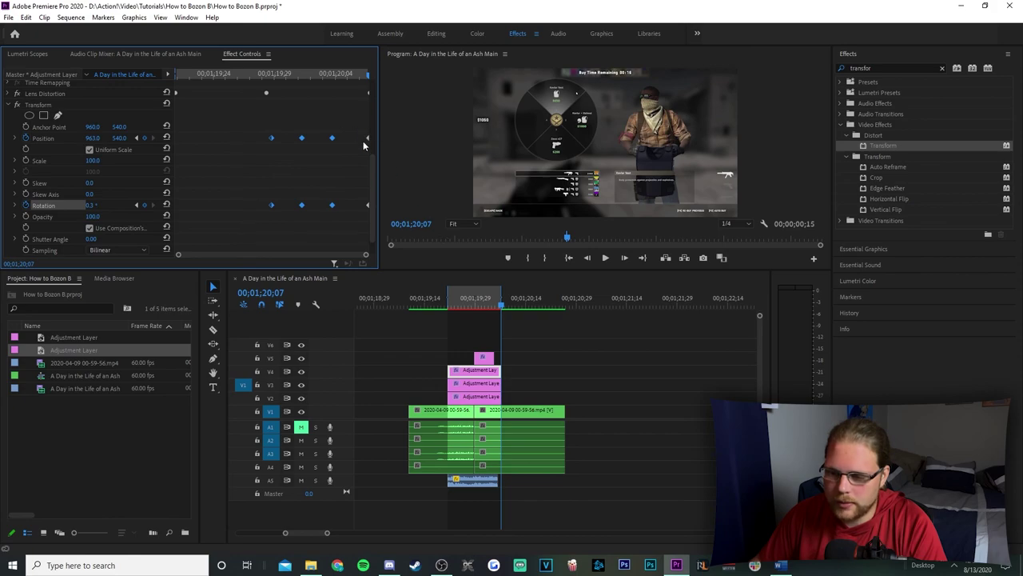
{"action": "right_click", "coordinate": [301, 138]}
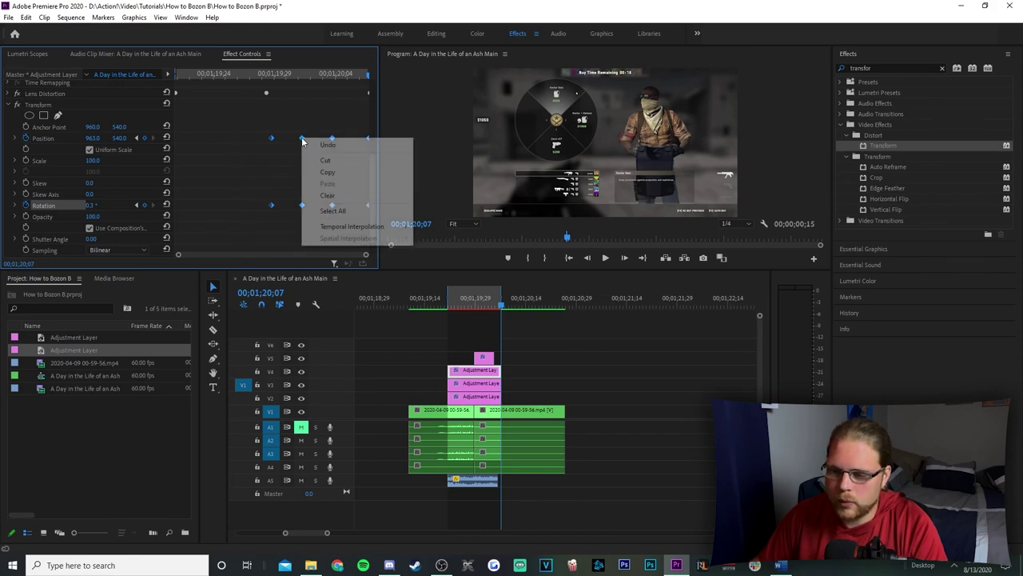
{"action": "mouse_move", "coordinate": [390, 228]}
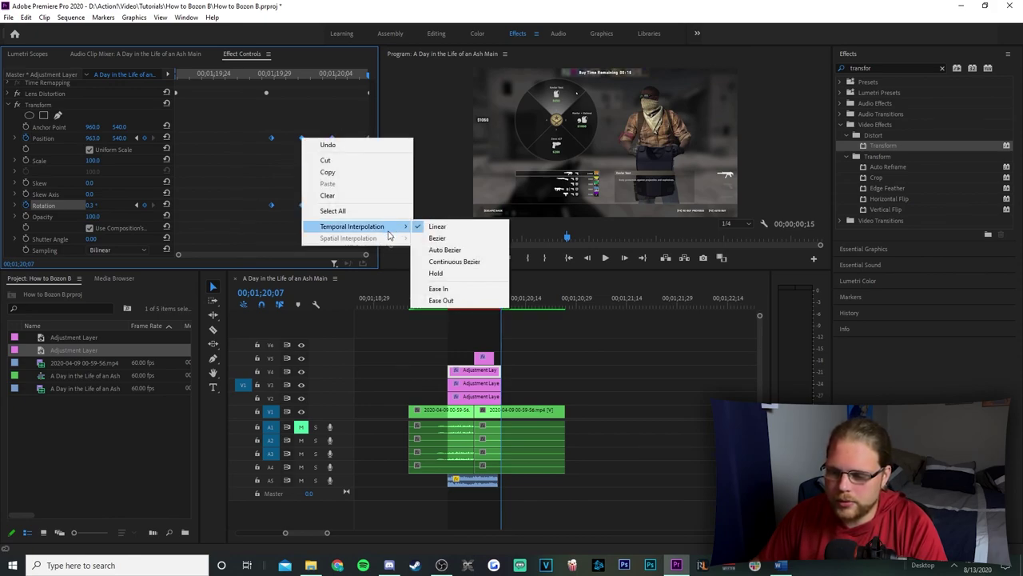
{"action": "left_click", "coordinate": [438, 238]}
{"action": "left_click", "coordinate": [552, 337]}
{"action": "key", "text": "Left"}
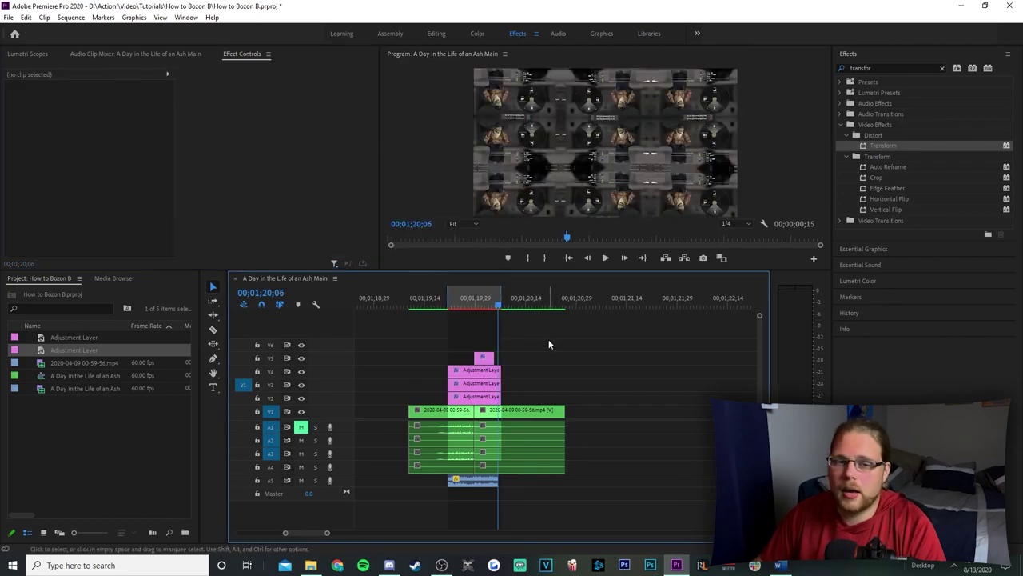
Keyframe the V3 adjustment layer's Transform Scale at 300 on the layer's start, 00;01;19;21.
{"action": "left_click", "coordinate": [485, 384]}
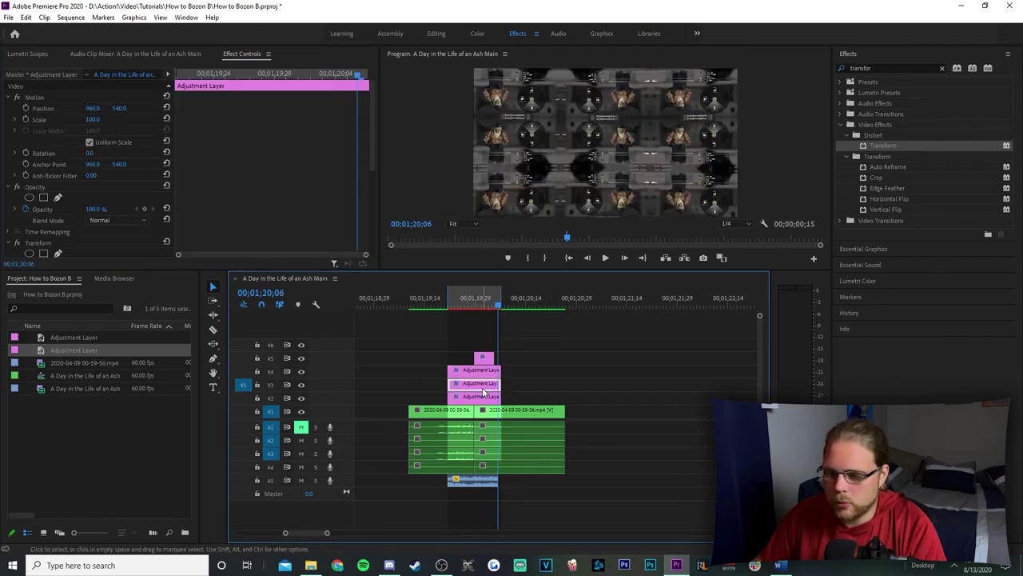
{"action": "scroll", "coordinate": [291, 152], "scroll_direction": "down", "scroll_amount": 6}
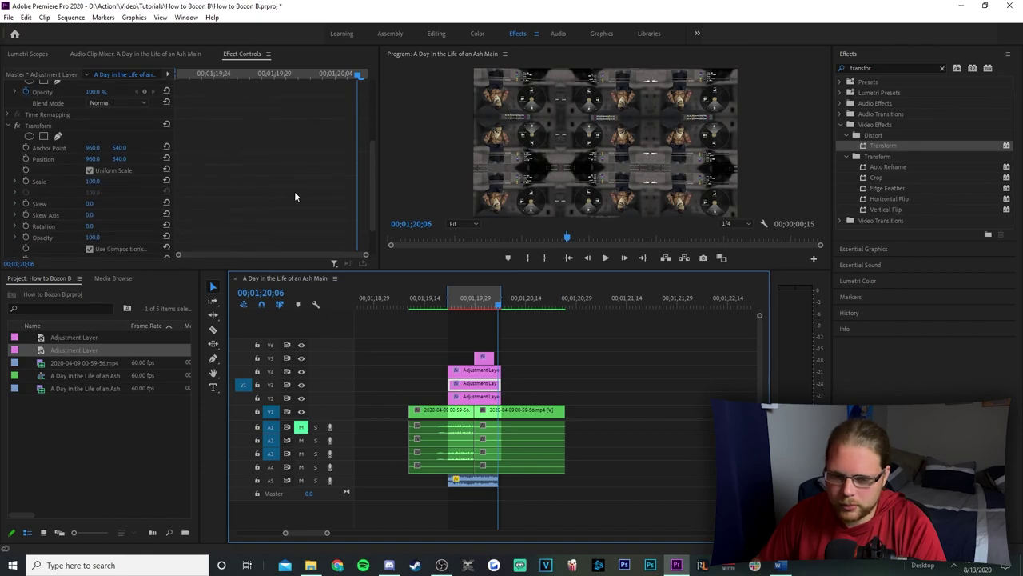
{"action": "left_click_drag", "start_coordinate": [358, 72], "coordinate": [179, 80]}
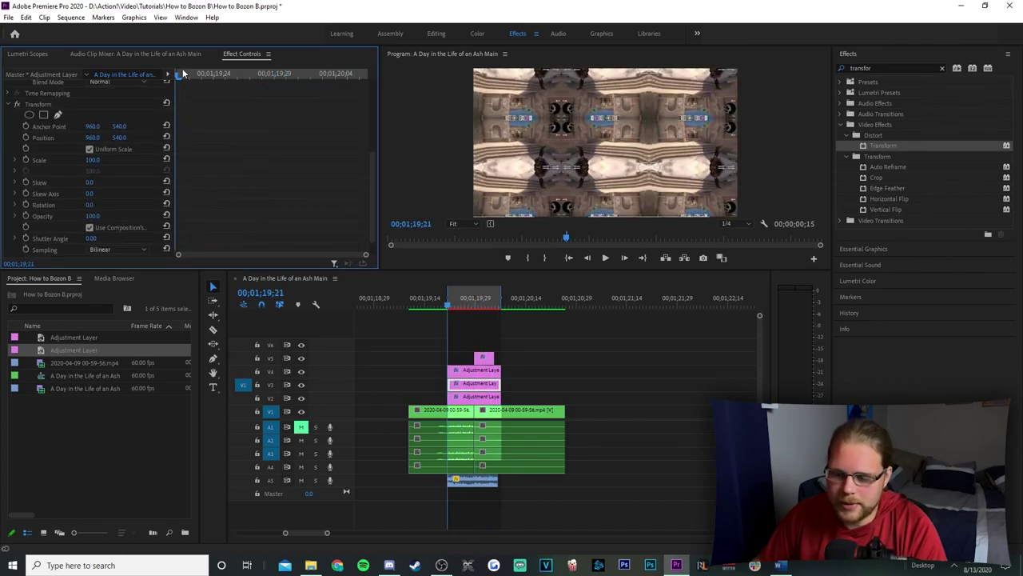
{"action": "left_click", "coordinate": [25, 160]}
{"action": "left_click", "coordinate": [95, 160]}
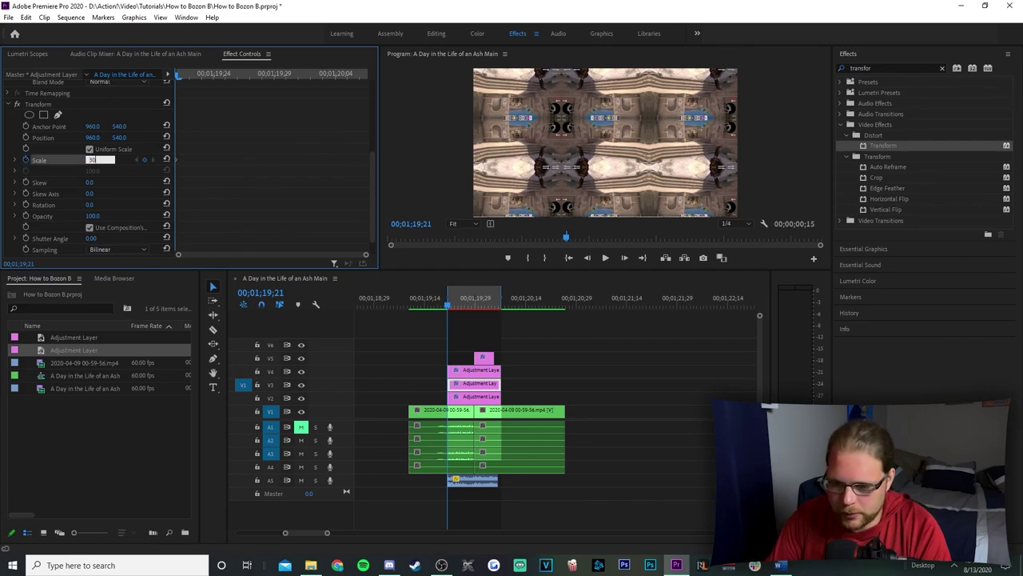
{"action": "type", "text": "500"}
{"action": "key", "text": "Return"}
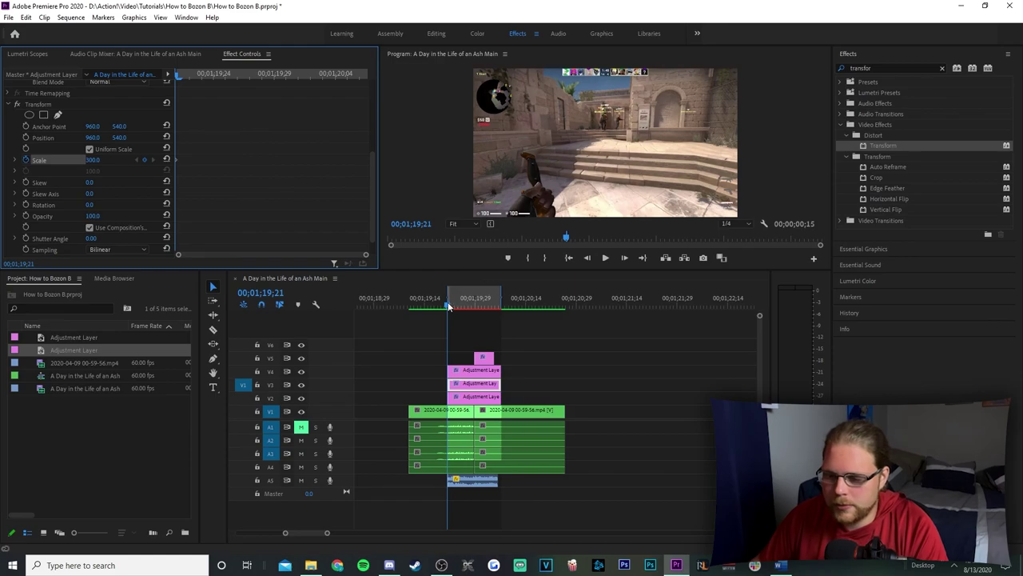
Keyframe the V3 layer's Transform Scale at 400 on the cut between the V1 clips and at 250 one frame further, 00;01;19;29.
{"action": "left_click_drag", "start_coordinate": [448, 304], "coordinate": [474, 304]}
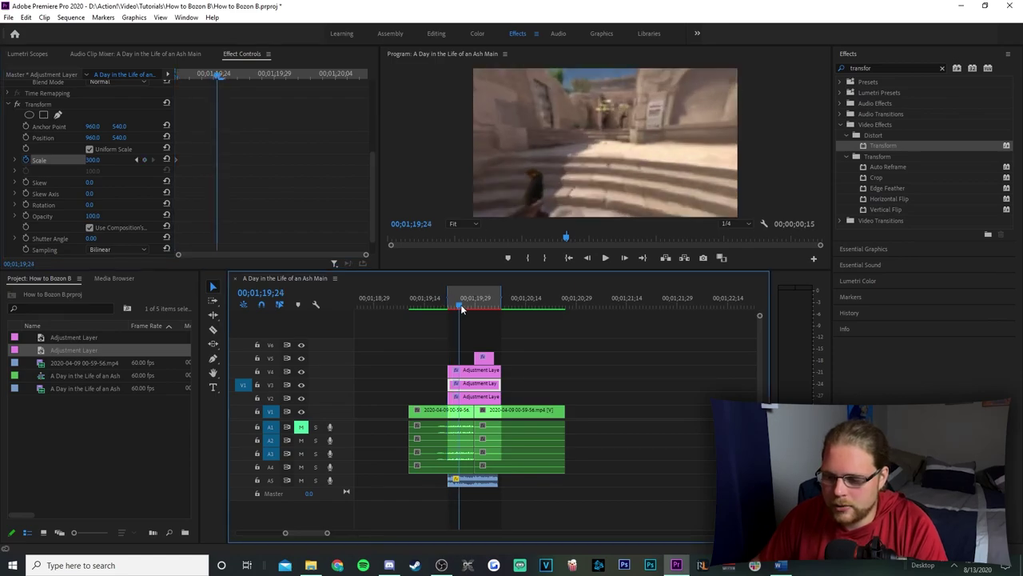
{"action": "left_click", "coordinate": [96, 160]}
{"action": "type", "text": "400"}
{"action": "key", "text": "Return"}
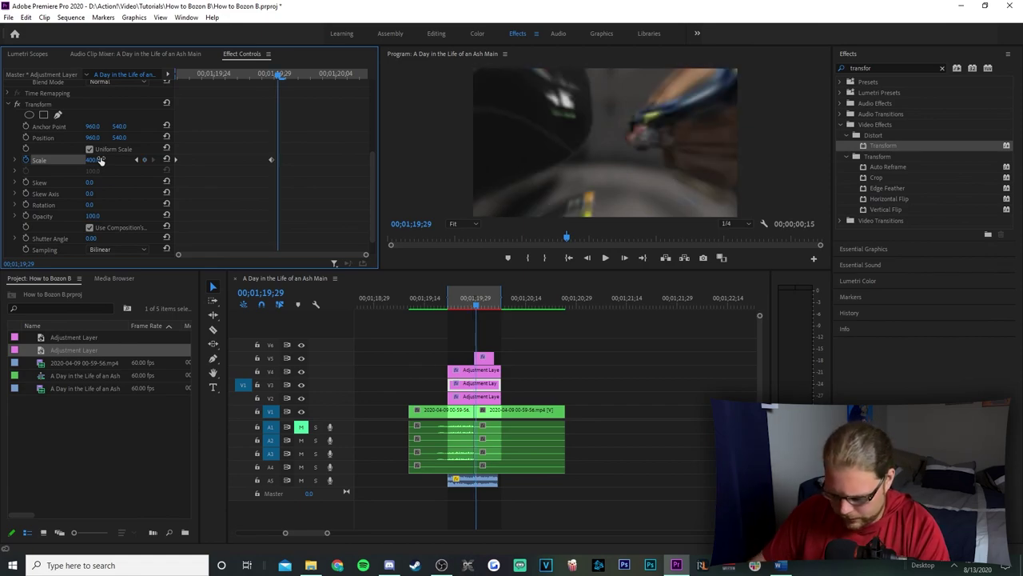
{"action": "left_click", "coordinate": [92, 160]}
{"action": "type", "text": "250"}
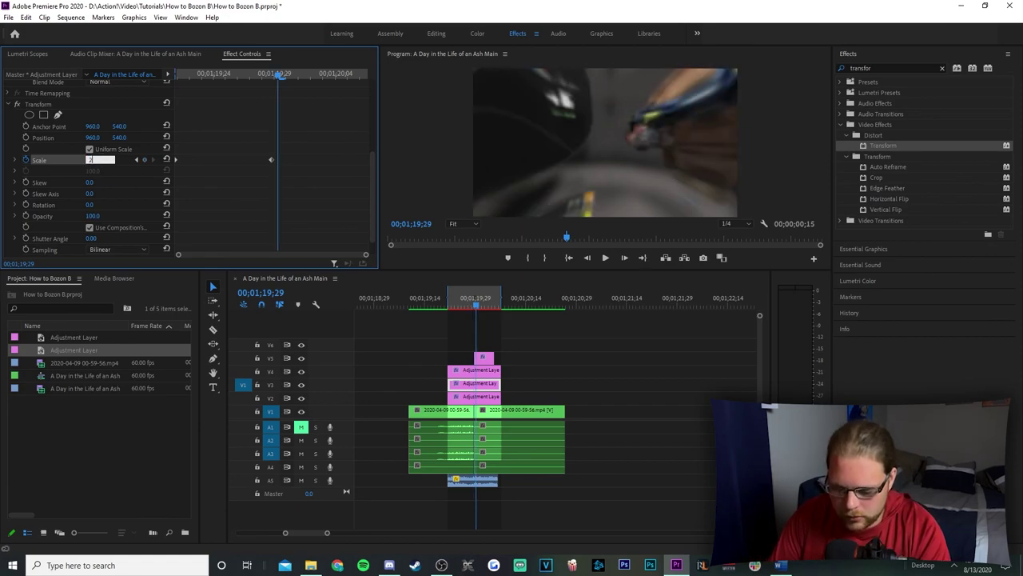
{"action": "key", "text": "Return"}
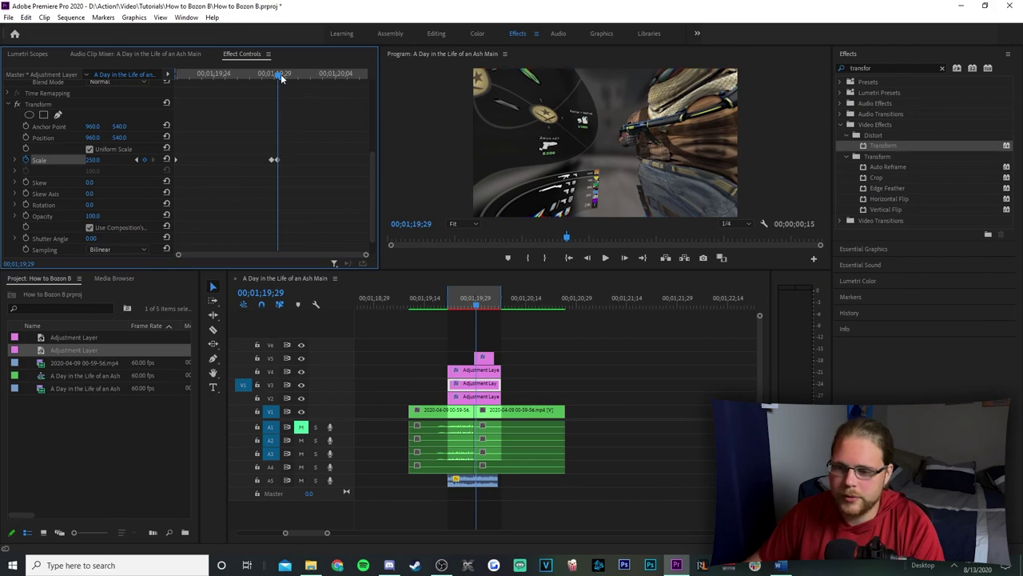
Keyframe the V3 layer's Transform Scale at 300 on its end, 00;01;20;07, and set all Scale keyframes to Bezier interpolation.
{"action": "left_click_drag", "start_coordinate": [281, 78], "coordinate": [375, 89]}
{"action": "left_click", "coordinate": [107, 160]}
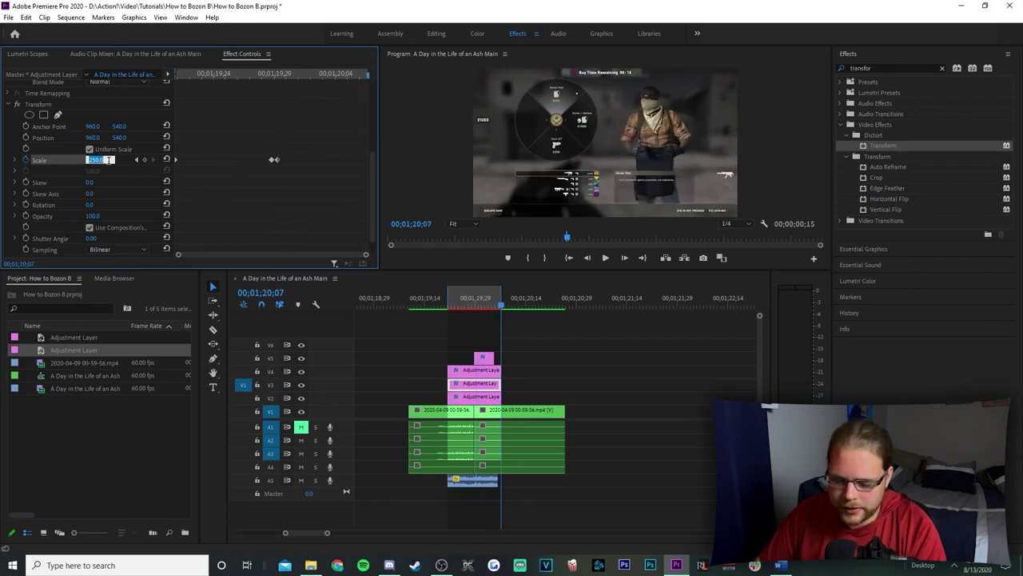
{"action": "type", "text": "500"}
{"action": "key", "text": "Return"}
{"action": "left_click_drag", "start_coordinate": [338, 132], "coordinate": [125, 185]}
{"action": "right_click", "coordinate": [369, 161]}
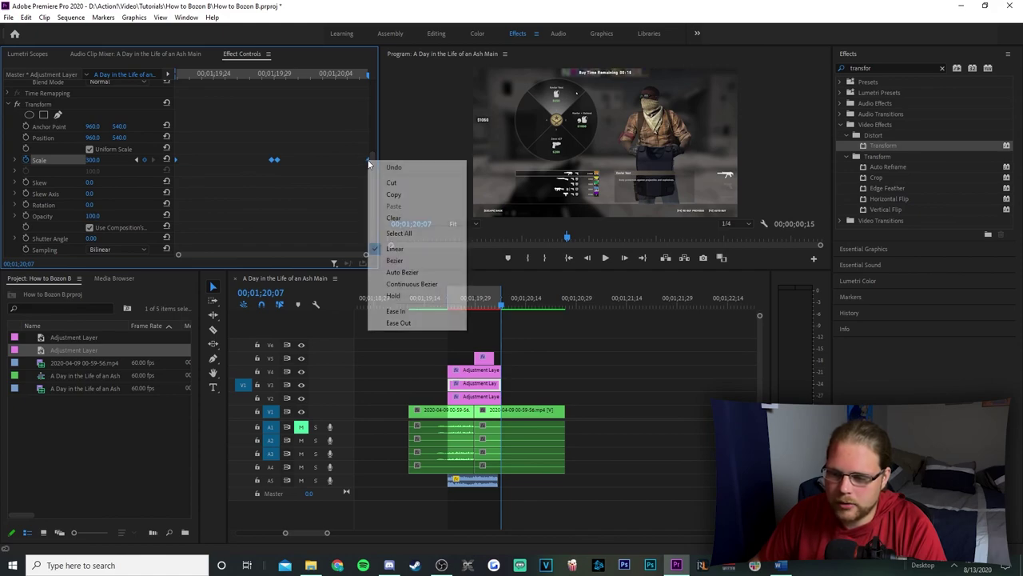
{"action": "left_click", "coordinate": [412, 261]}
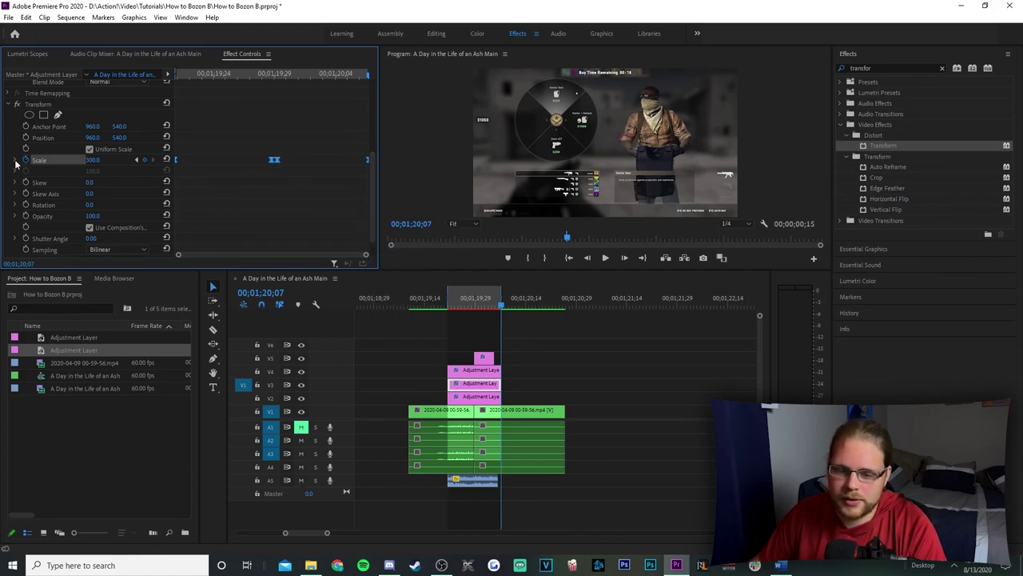
Shape the Scale curve so it rises steeply into the 400 keyframe and leaves the 250 keyframe with a short, steep handle.
{"action": "left_click", "coordinate": [16, 161]}
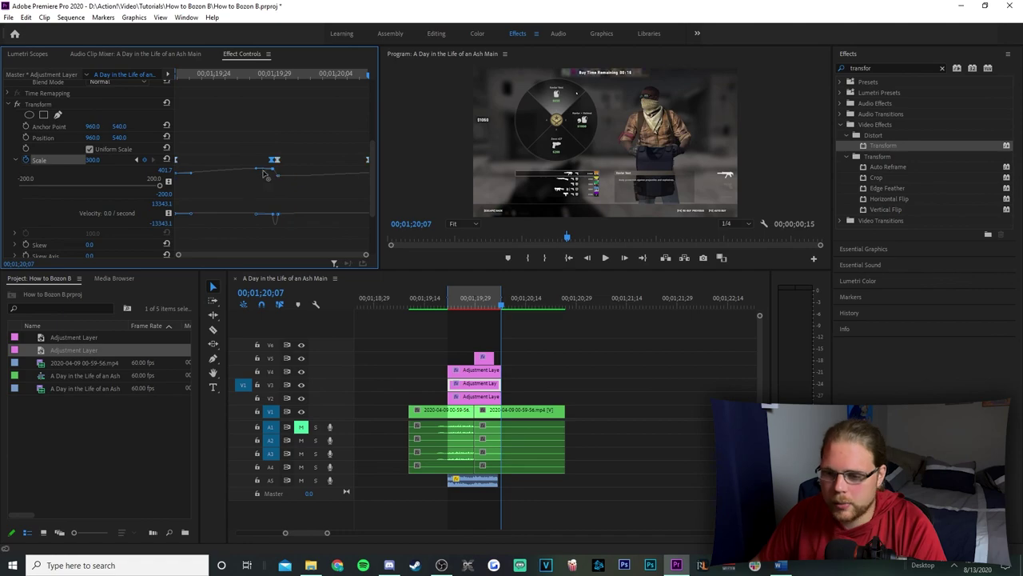
{"action": "left_click_drag", "start_coordinate": [257, 173], "coordinate": [242, 177]}
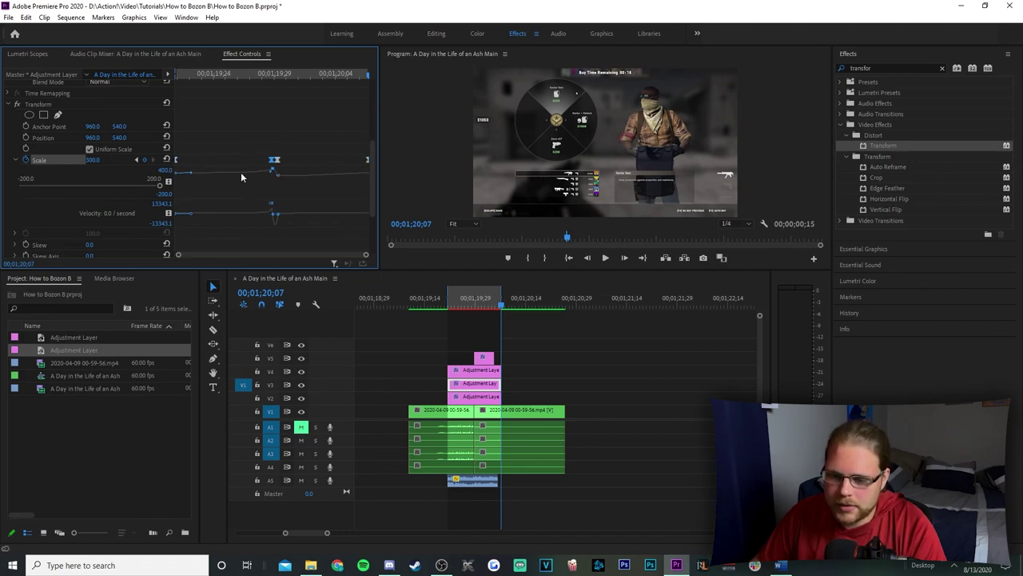
{"action": "left_click", "coordinate": [224, 178]}
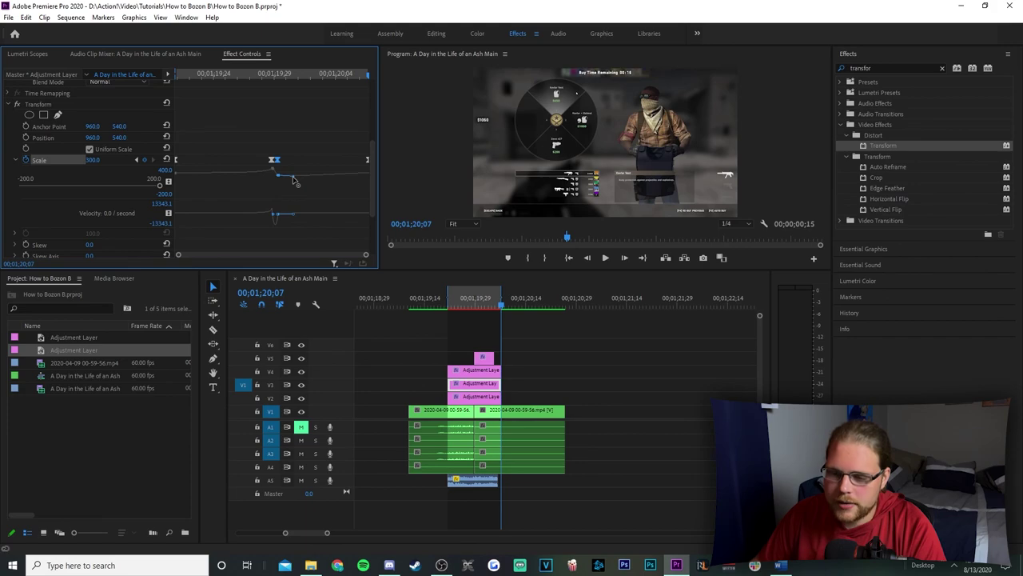
{"action": "left_click_drag", "start_coordinate": [292, 178], "coordinate": [288, 173]}
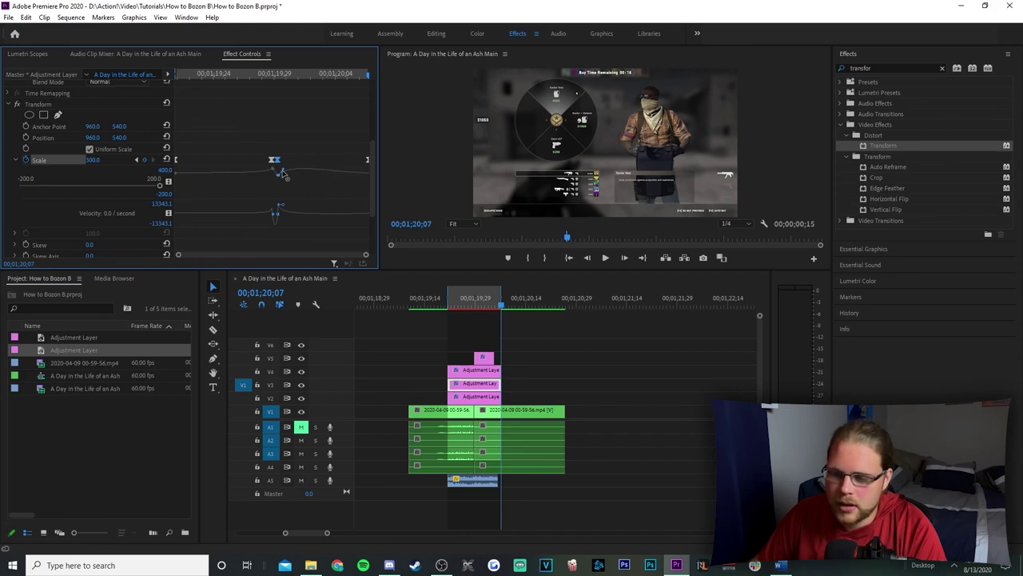
{"action": "left_click_drag", "start_coordinate": [285, 173], "coordinate": [289, 179]}
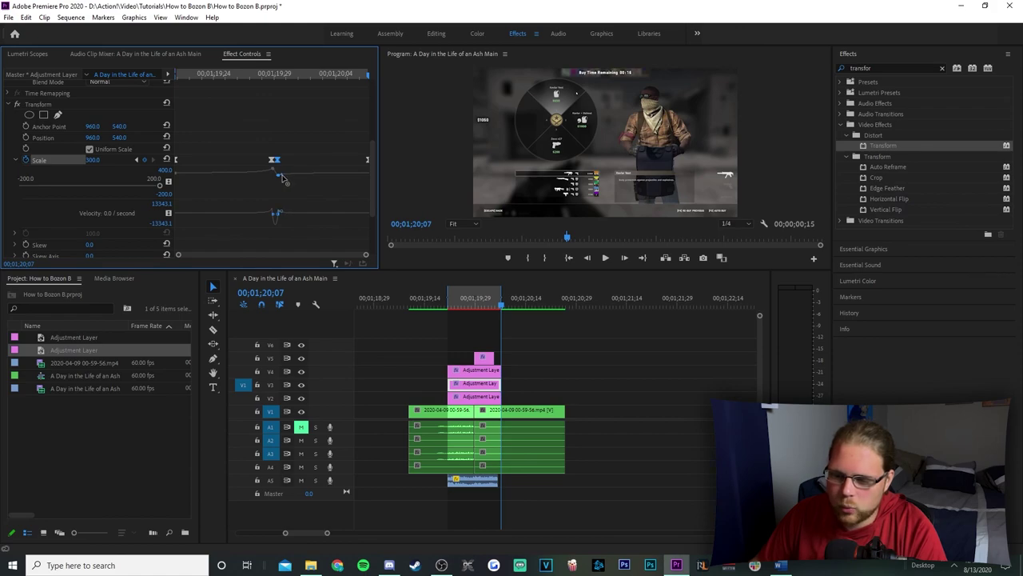
{"action": "left_click_drag", "start_coordinate": [281, 175], "coordinate": [280, 172]}
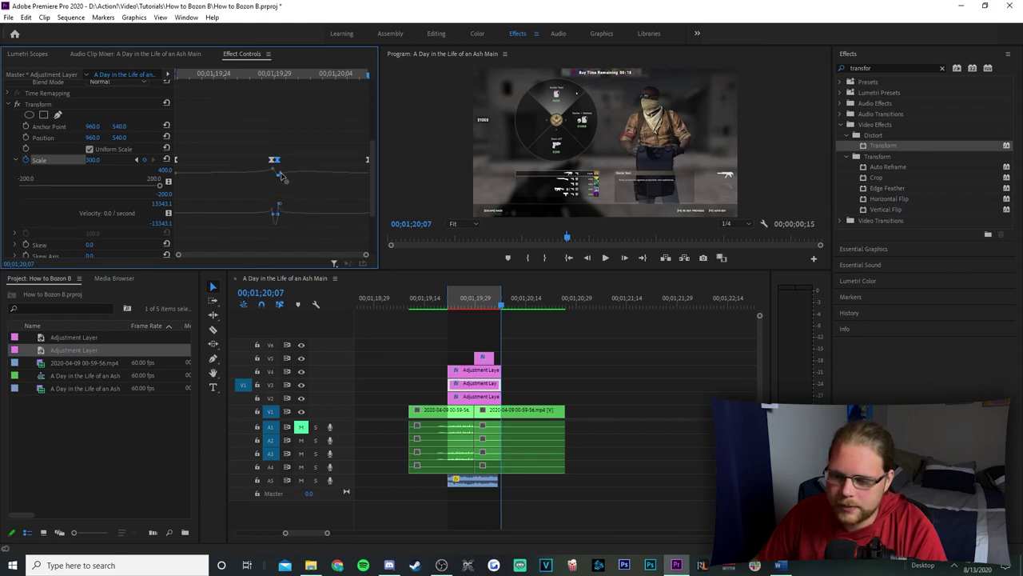